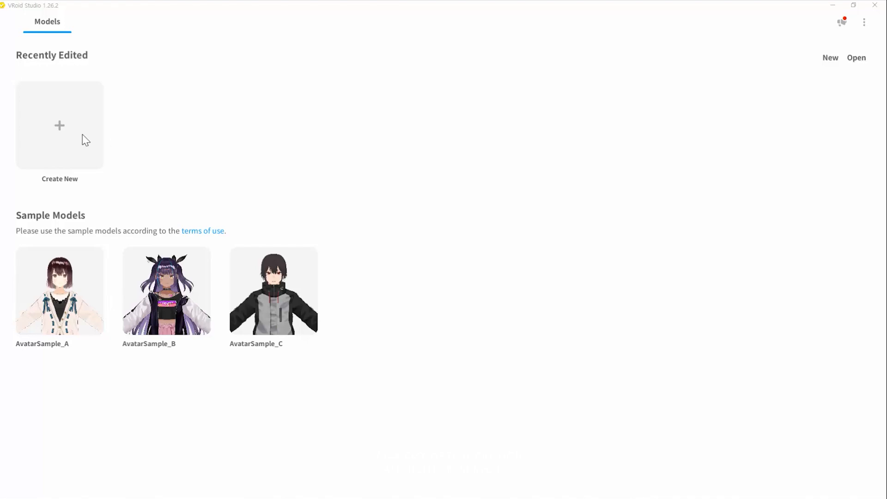
Create a new avatar from the Fem base and bring its whole body into view.
left_click(69, 136)
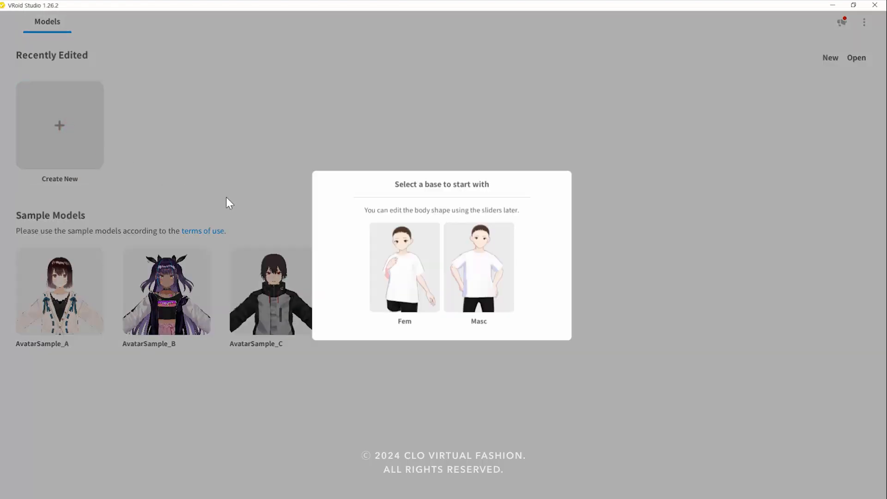
left_click(381, 263)
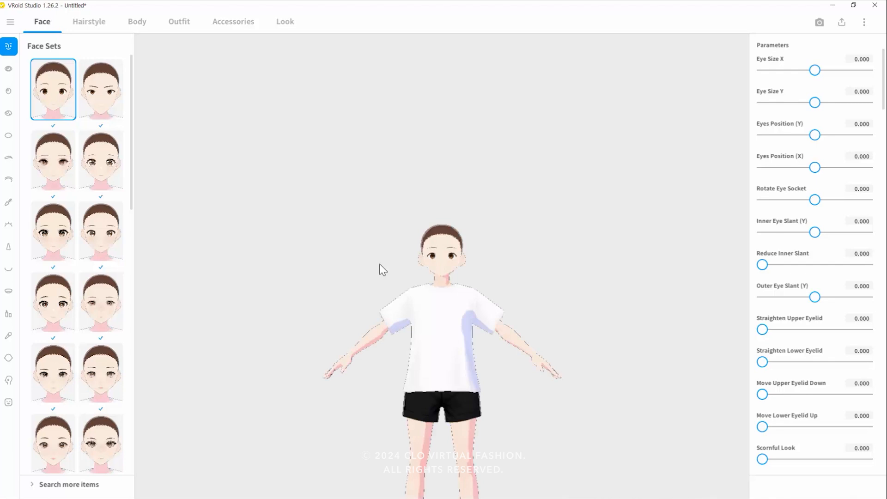
middle_click_drag(379, 264, 372, 132)
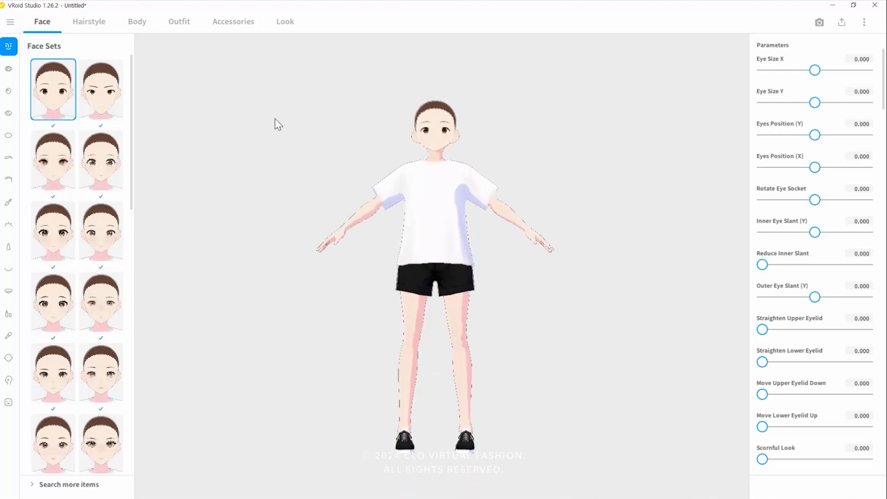
Remove the avatar's white T-shirt and black shorts by applying the empty presets for tops and bottoms.
left_click(177, 23)
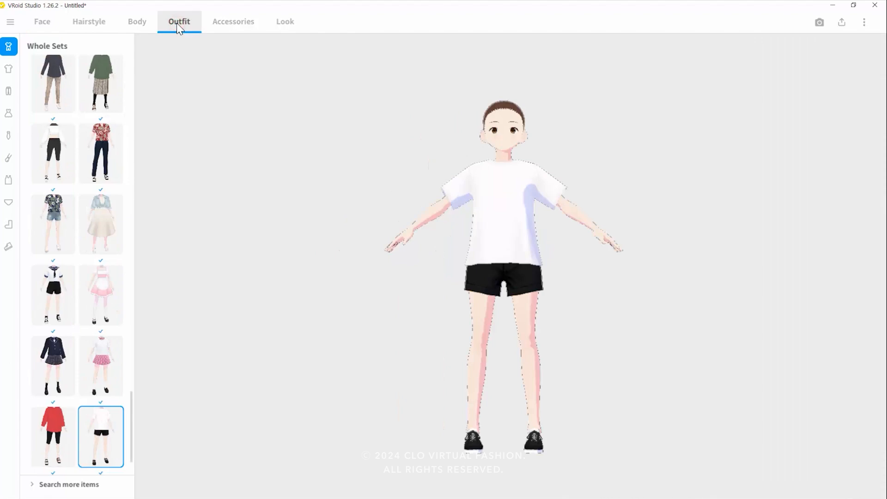
left_click(9, 69)
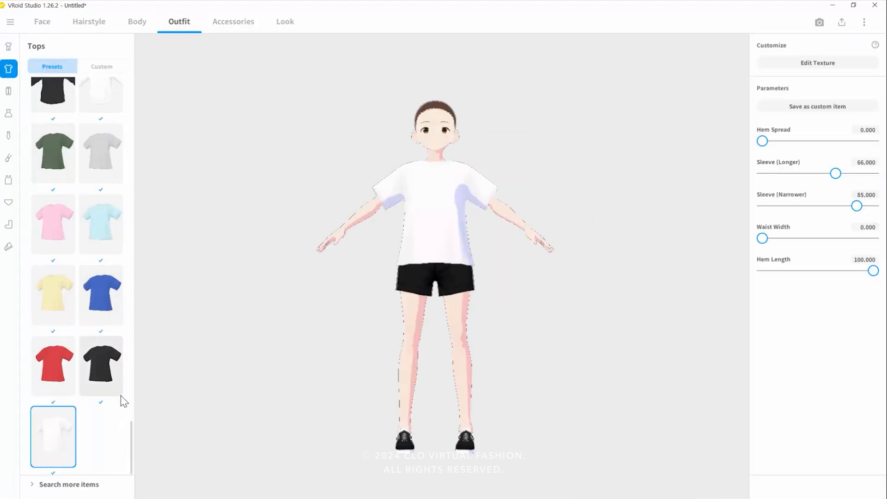
left_click_drag(133, 428, 113, 52)
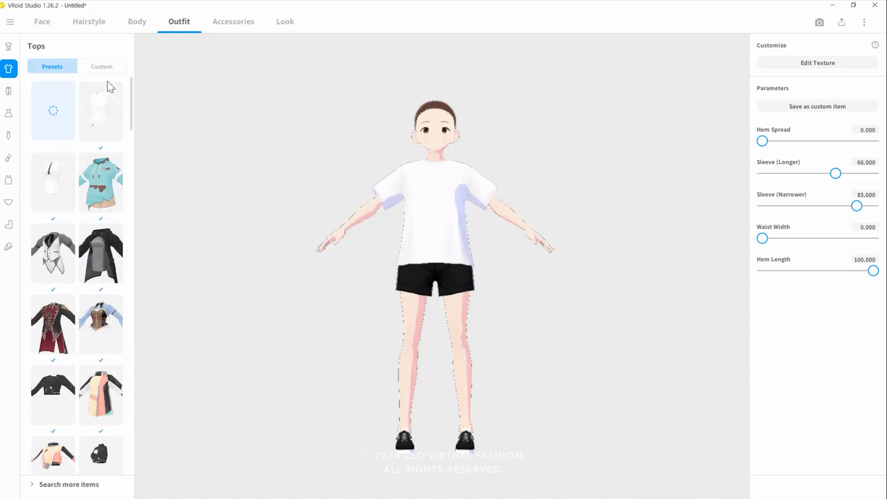
left_click(54, 133)
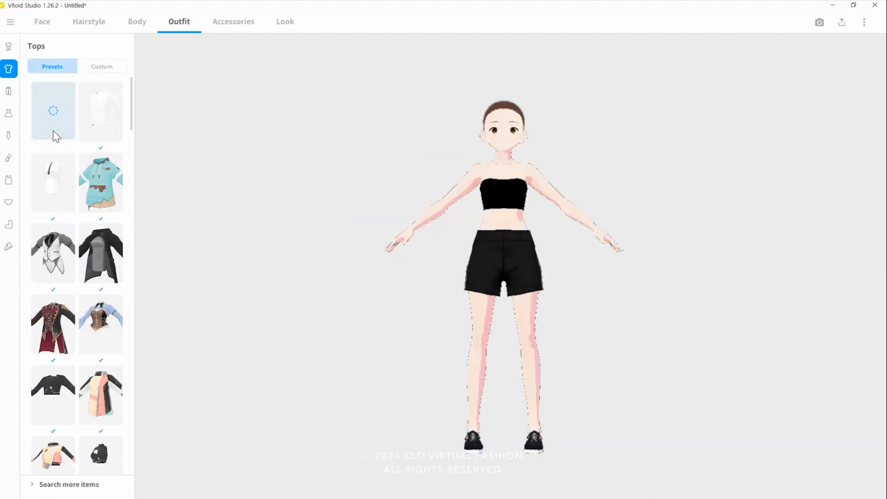
left_click(9, 91)
left_click_drag(132, 425, 132, 83)
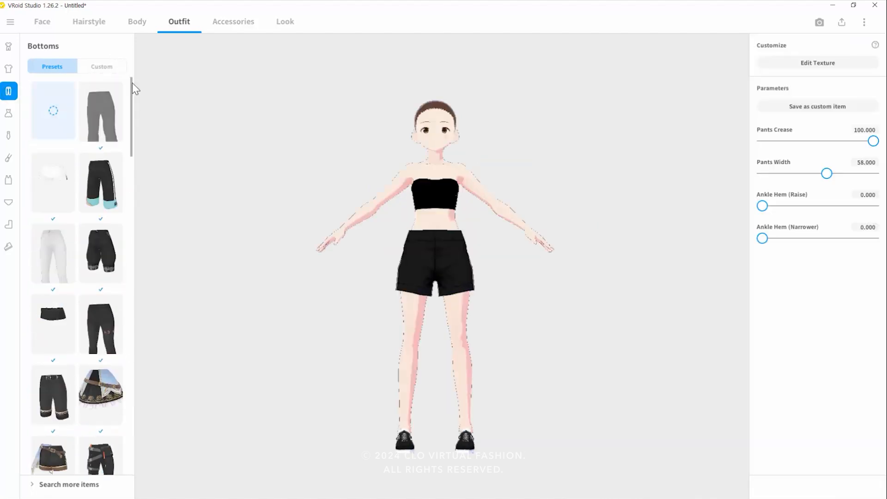
left_click(63, 133)
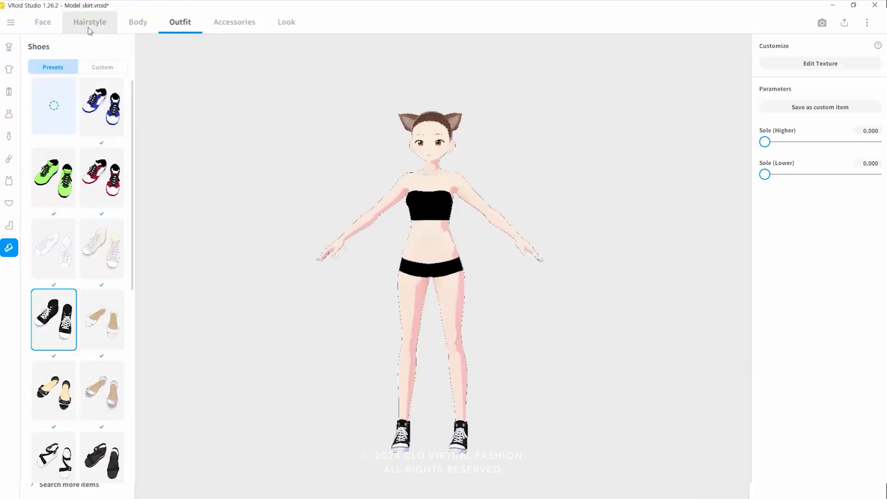
Try several hairstyle sets on the avatar and apply the one with straight bangs and low braids.
left_click(88, 23)
left_click(54, 234)
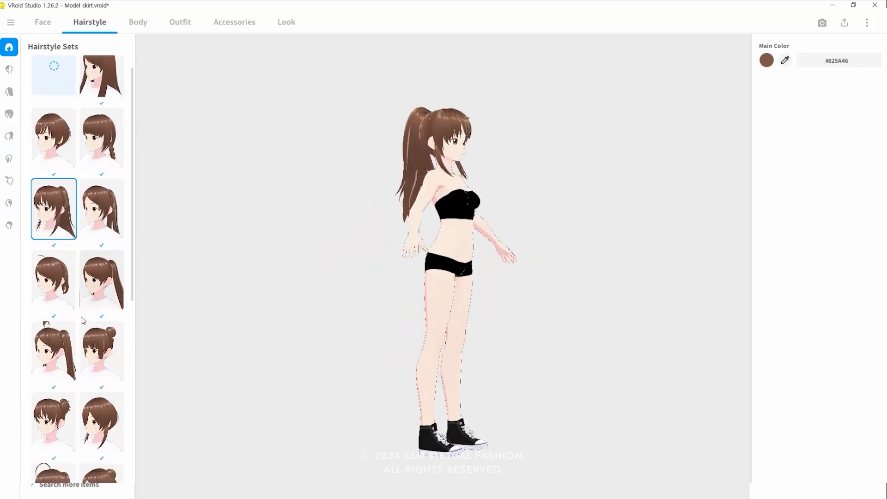
scroll(83, 317, "down", 3)
left_click(54, 422)
scroll(59, 396, "down", 5)
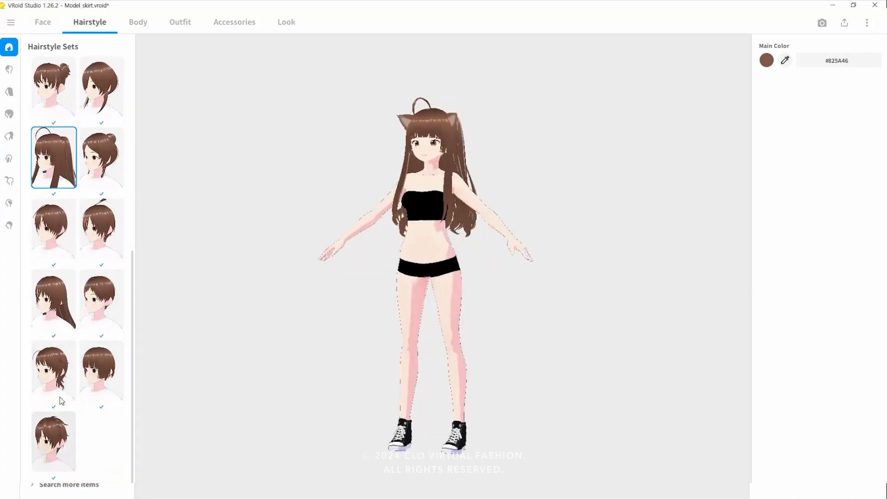
scroll(83, 278, "up", 8)
left_click(102, 161)
Set the hairstyle's main color to the light pink #FEB0A2.
left_click(765, 62)
left_click_drag(727, 111, 726, 87)
left_click_drag(747, 70, 720, 84)
left_click(457, 181)
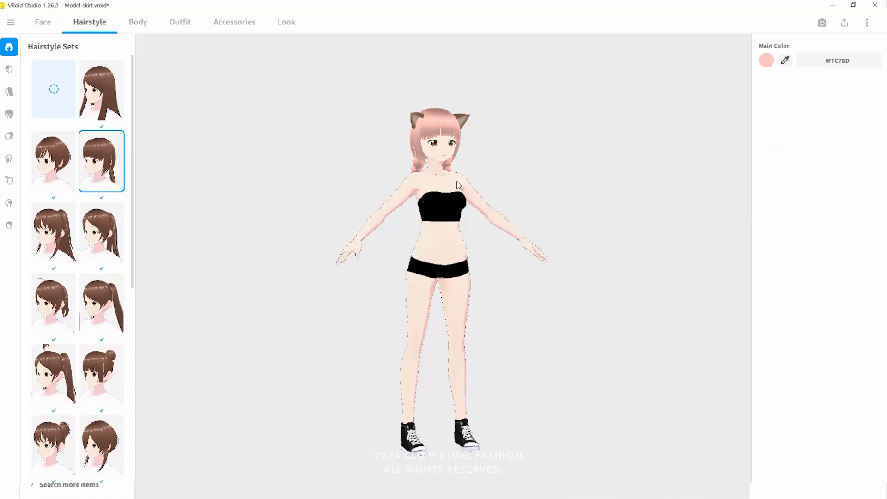
right_click_drag(488, 155, 455, 175)
left_click(766, 60)
left_click_drag(737, 91, 725, 89)
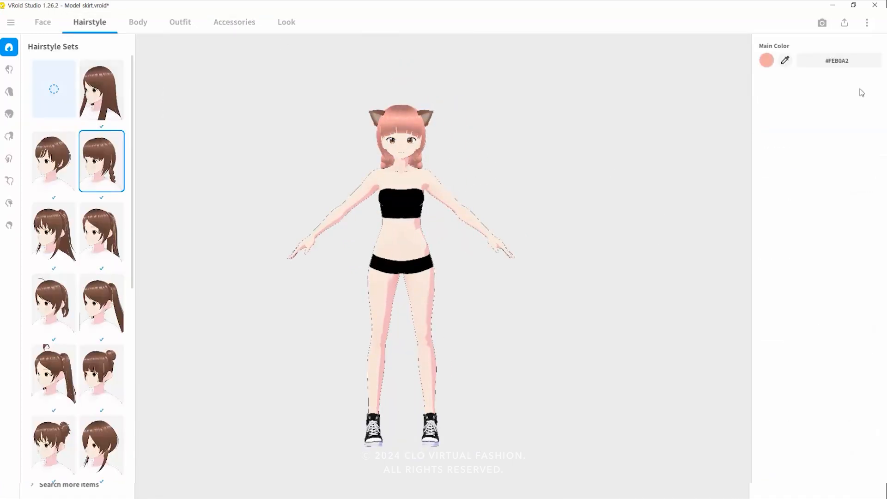
left_click(767, 61)
left_click(689, 174)
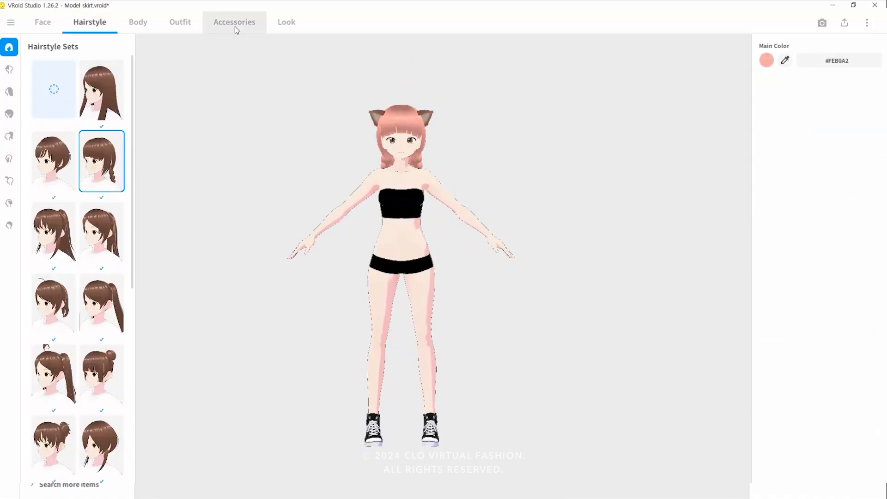
Recolor the cat ear accessory pink to match the hair and make the ears slightly larger.
left_click(236, 28)
left_click(766, 120)
left_click(712, 234)
left_click_drag(728, 147, 732, 163)
left_click(522, 159)
mouse_move(517, 159)
right_mouse_down()
mouse_move(568, 158)
mouse_move(529, 159)
right_mouse_up()
mouse_move(406, 77)
left_mouse_down()
mouse_move(409, 68)
mouse_move(408, 77)
left_mouse_up()
left_click_drag(346, 149, 340, 149)
right_click_drag(531, 185, 521, 186)
left_click(153, 117)
left_click_drag(317, 146, 301, 142)
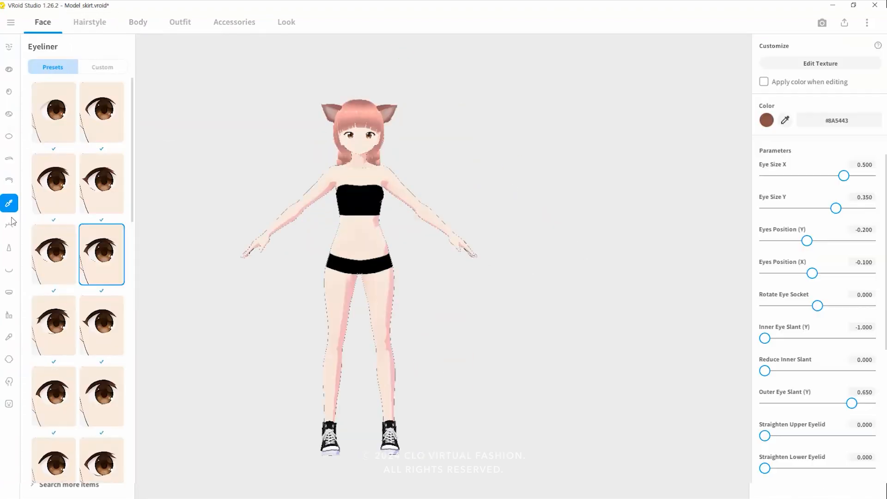
Apply a fuller eyelash preset to the avatar's face.
scroll(94, 375, "down", 3)
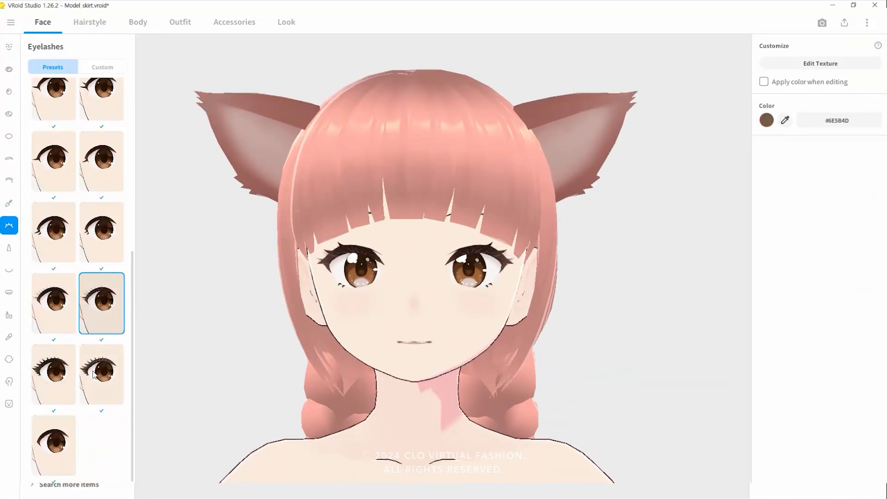
scroll(93, 375, "up", 2)
left_click(101, 320)
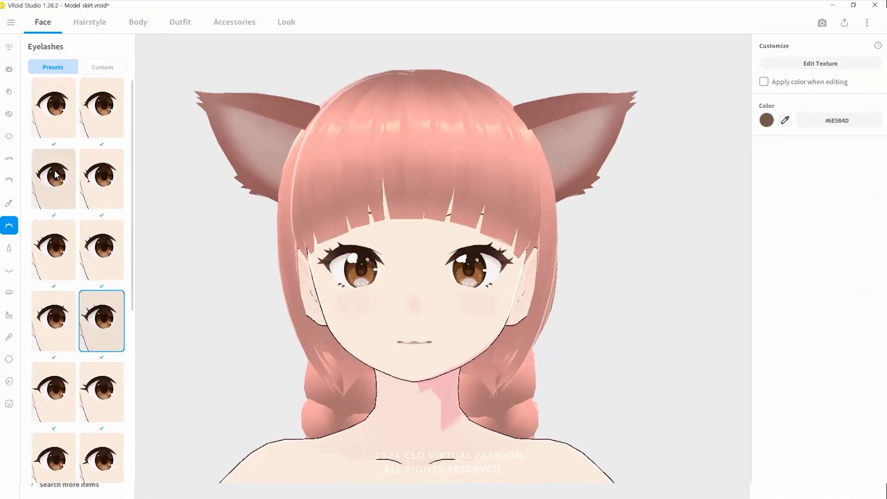
scroll(55, 174, "down", 3)
left_click(53, 228)
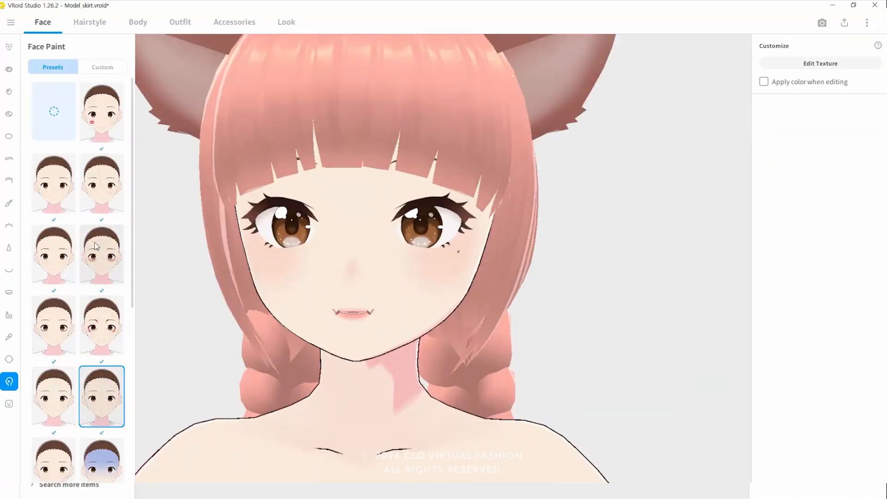
Preview the Closed and I facial expressions, and look through the sclera and other face part presets.
left_click(8, 404)
left_click(34, 189)
left_click(33, 257)
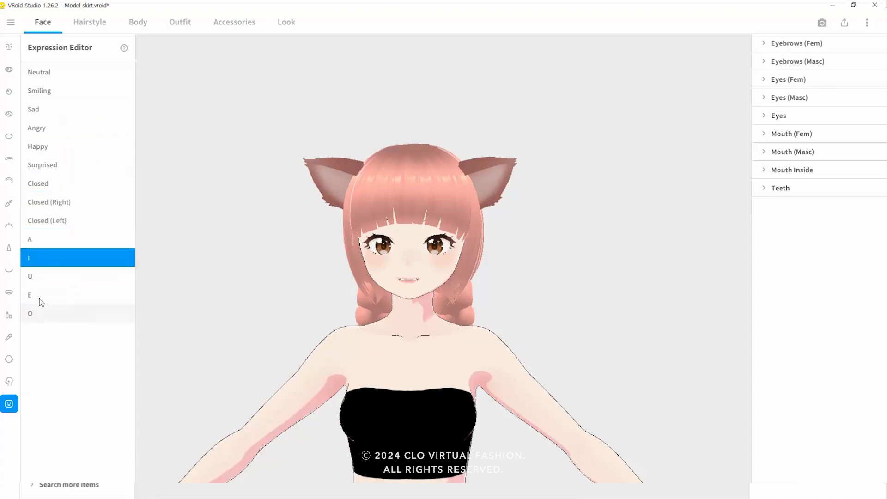
left_click(9, 113)
left_click(8, 136)
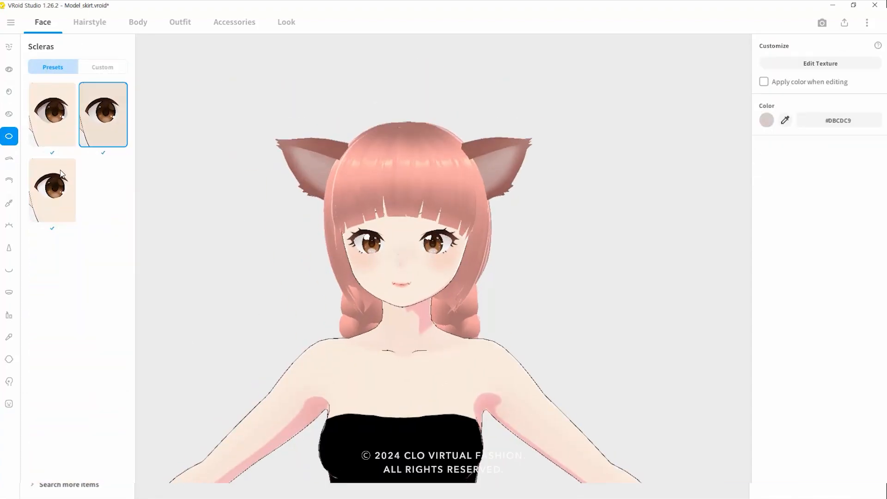
left_click(9, 180)
left_click(9, 69)
left_click(9, 269)
scroll(405, 240, "down", 5)
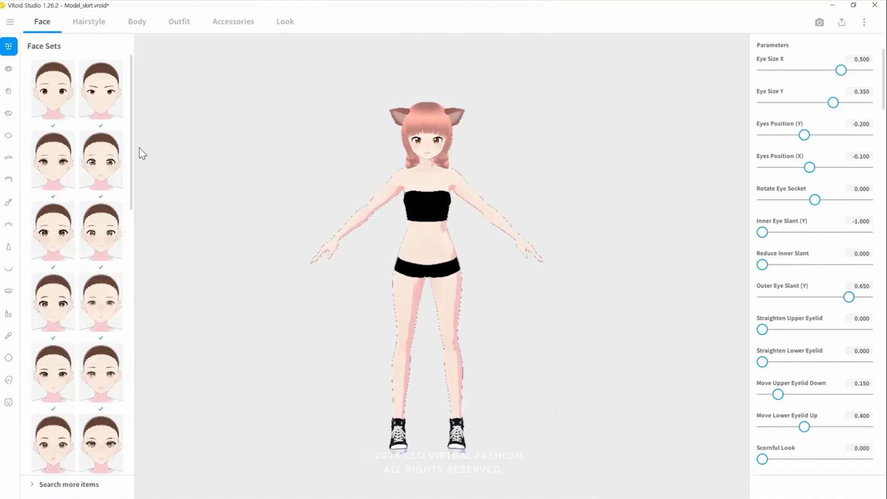
Save the avatar as a VRoid file named Model_skirt.
left_click(10, 21)
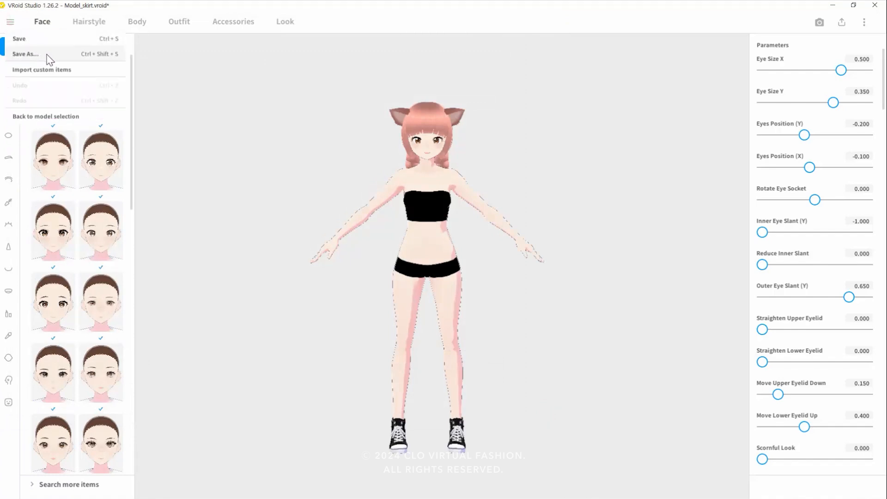
left_click(25, 54)
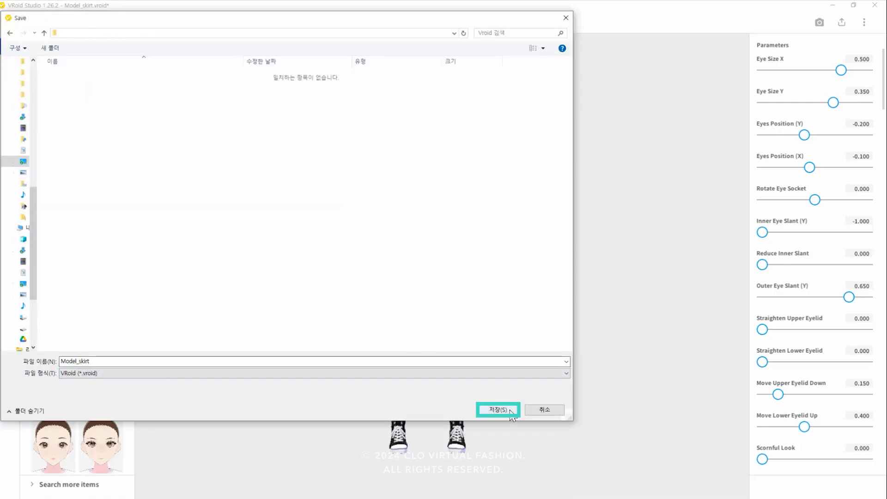
left_click(509, 409)
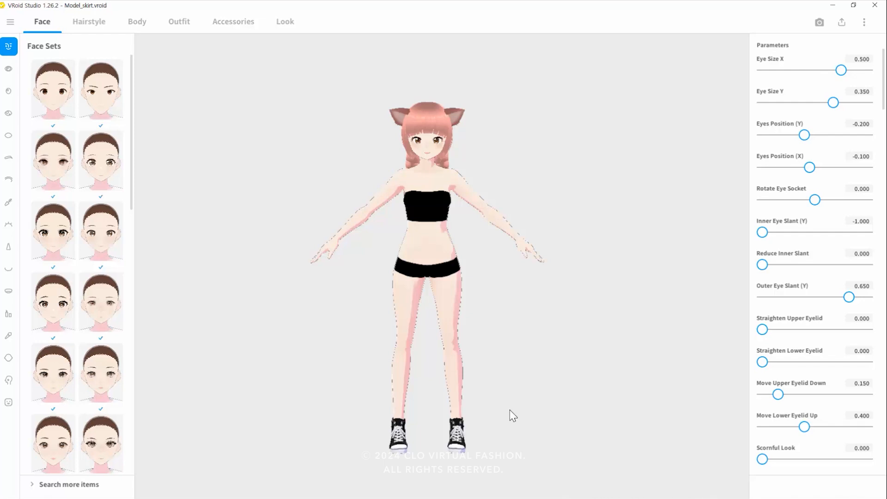
Begin a VRM export of the avatar and set the Body polygon reduction to 34.
left_click(842, 23)
left_click(780, 41)
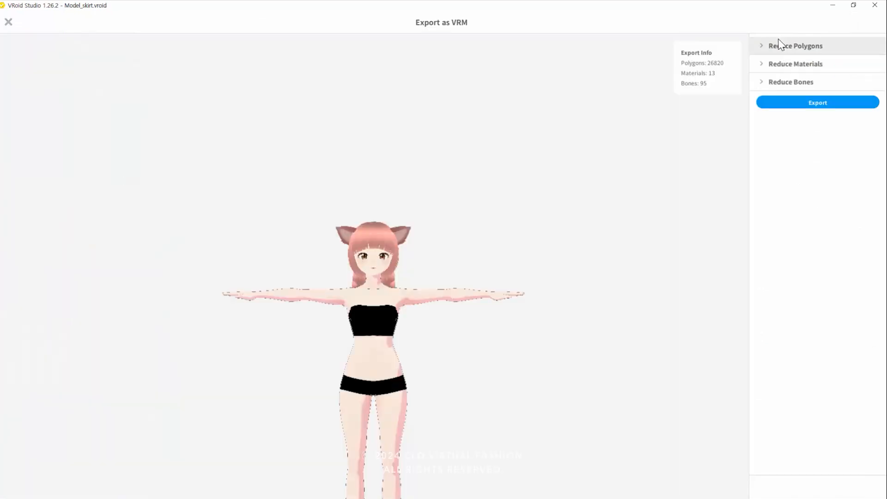
left_click(759, 48)
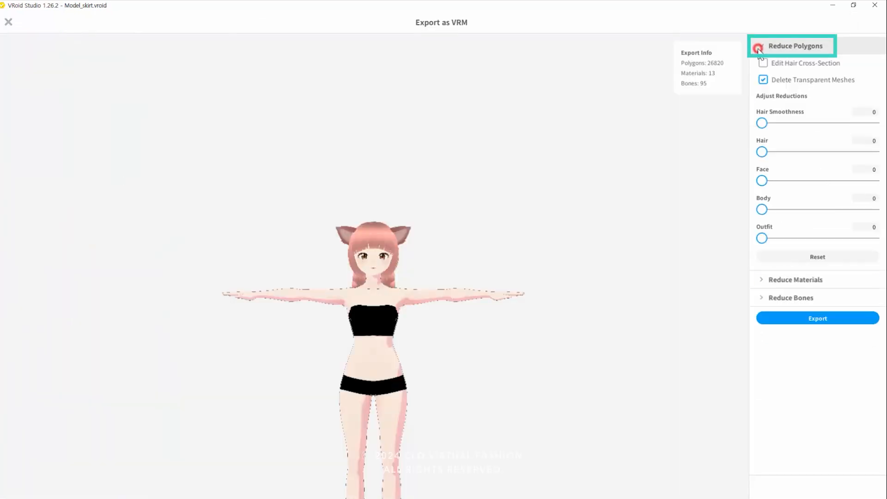
left_click(864, 200)
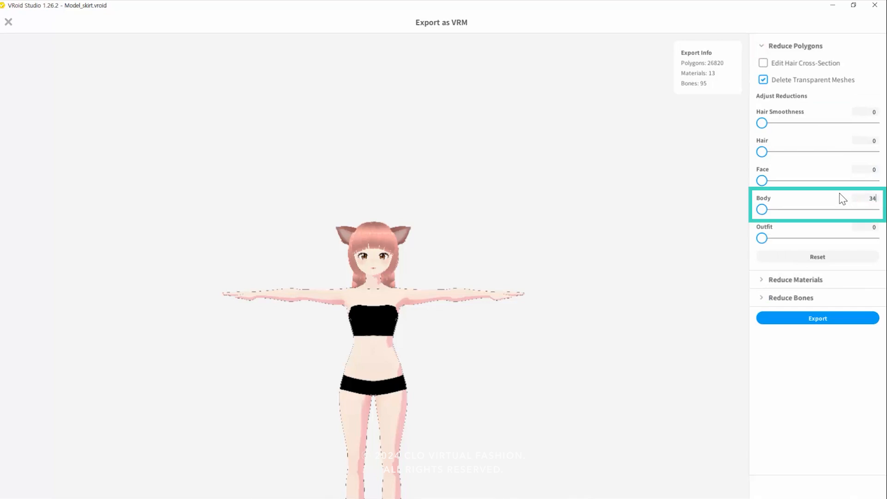
key("Return")
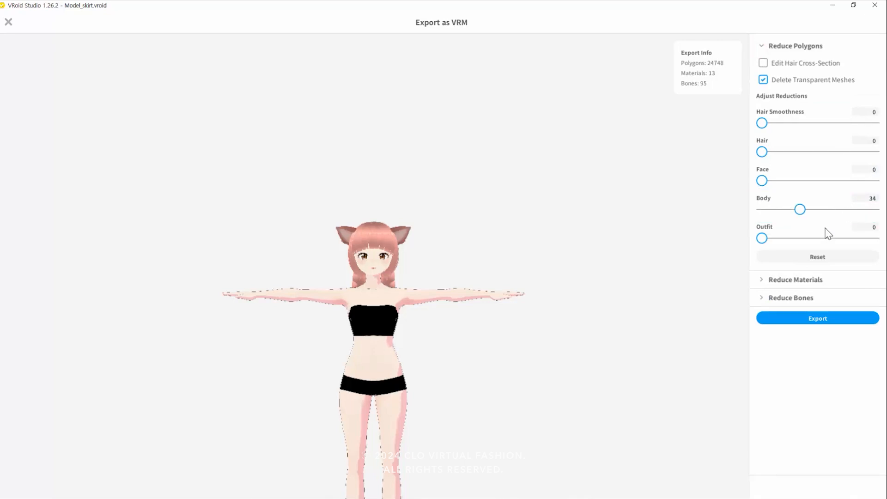
Reduce the number of materials for the VRM export to 2.
left_click(760, 282)
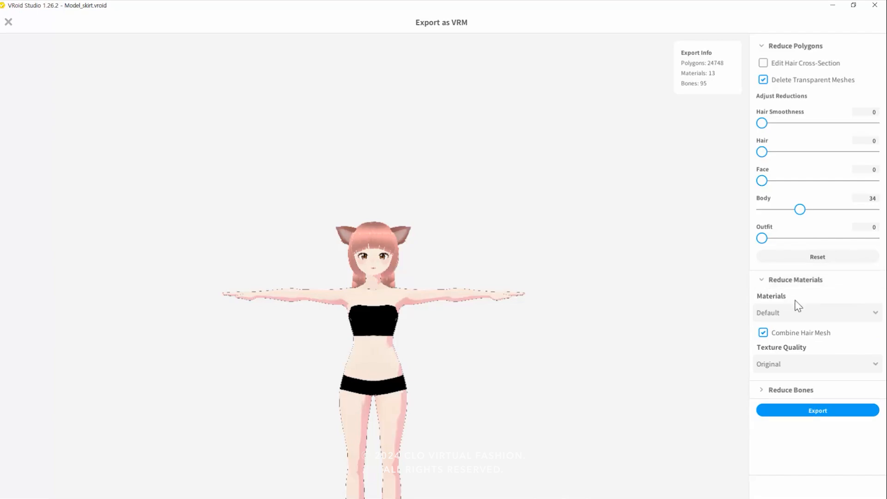
left_click(865, 311)
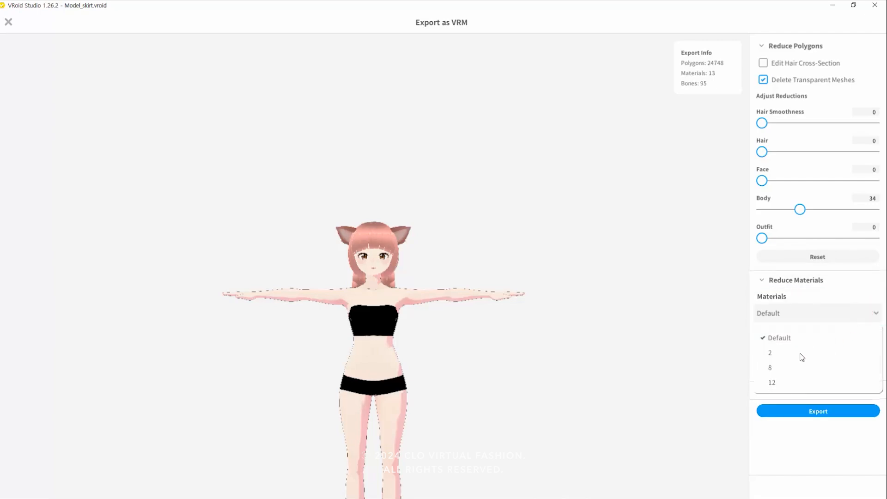
left_click(802, 357)
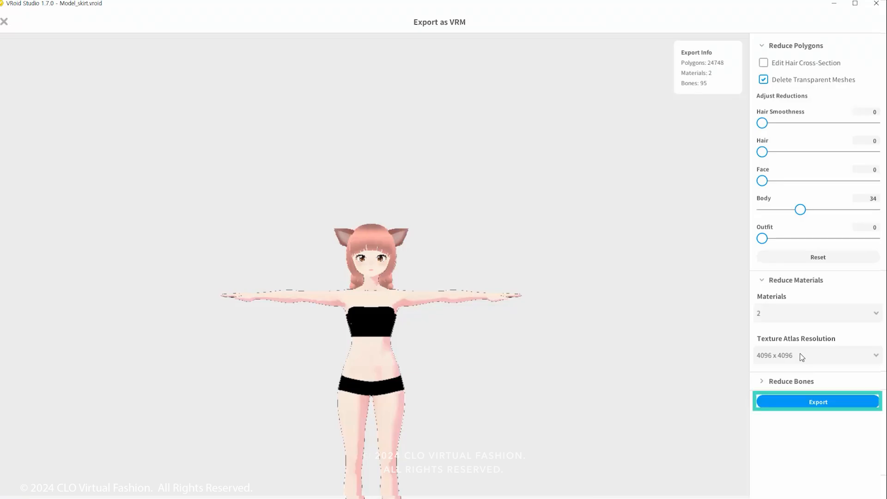
Proceed to the VRM settings and enter Model as both the avatar's title and creator, with VRM0.0 as the format.
left_click(841, 402)
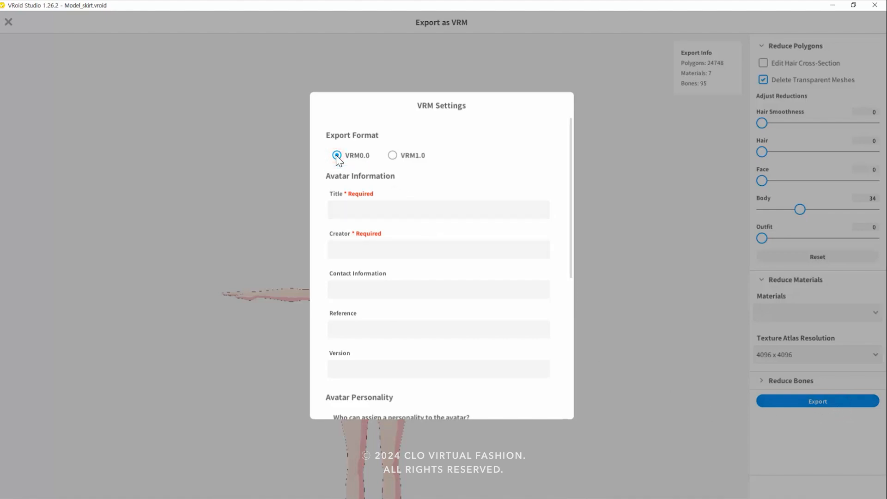
left_click(370, 208)
type("Model")
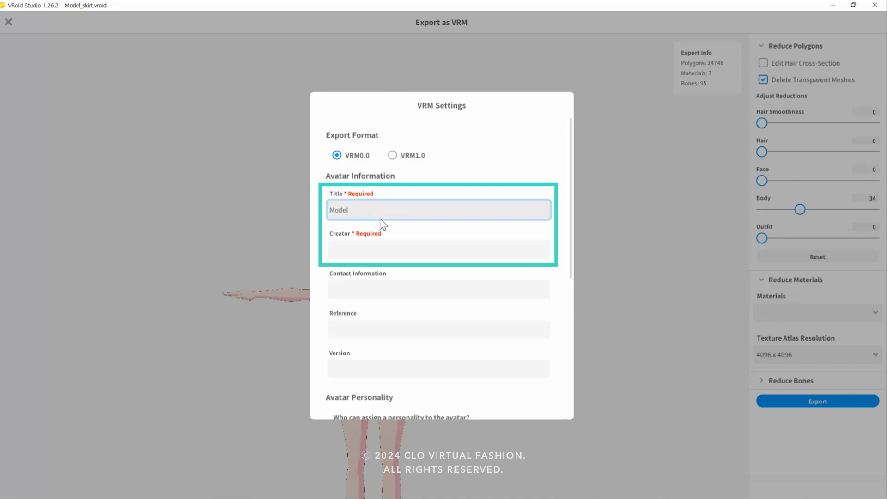
left_click(397, 254)
type("Model")
left_click(508, 268)
scroll(508, 268, "down", 6)
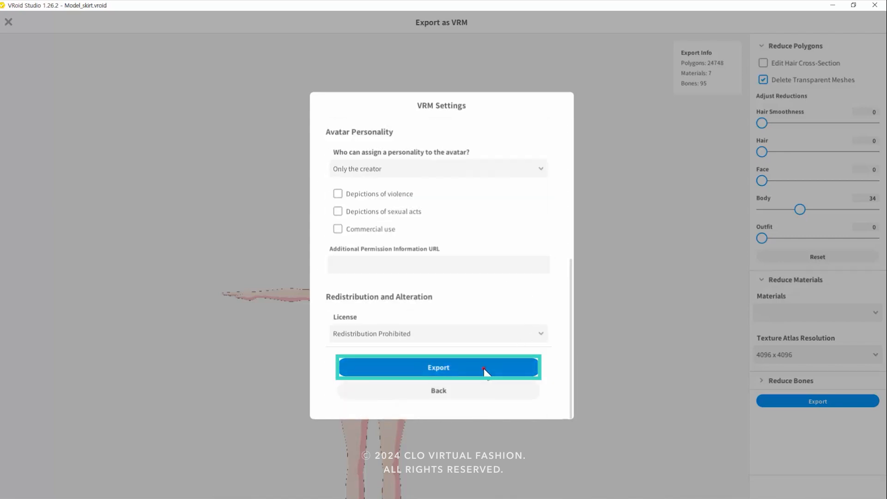
Export the avatar as a VRM file named Model.
left_click(485, 372)
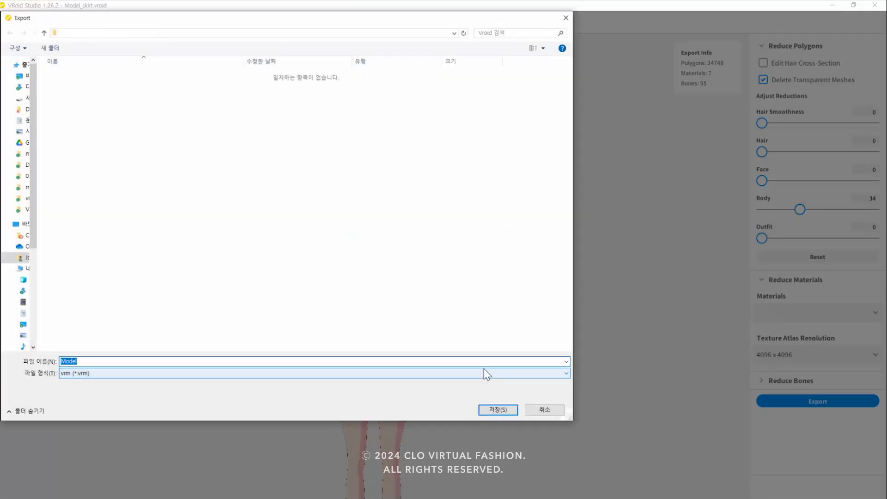
left_click(407, 361)
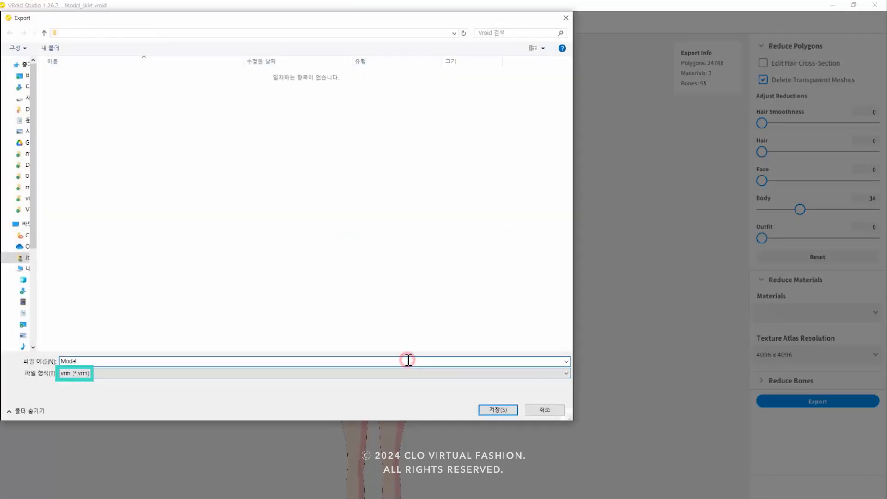
left_click(491, 410)
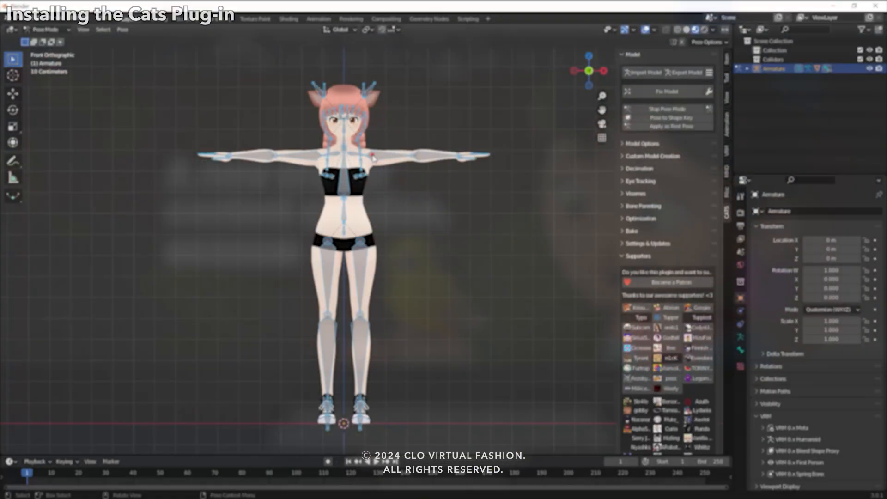
In Blender, rotate the armature's left arm down about 78°, the right arm up about 72° and the left leg outward about 24°.
left_click(372, 155)
key("r")
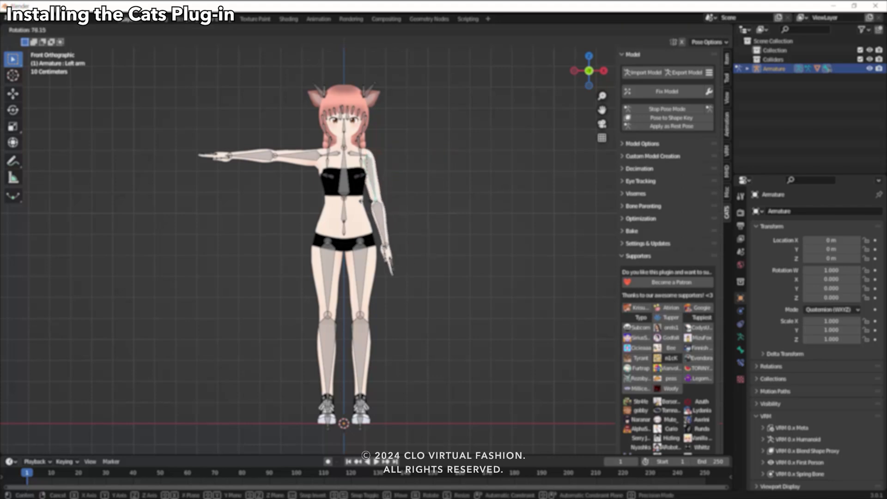
left_click(358, 194)
left_click(314, 156)
key("r")
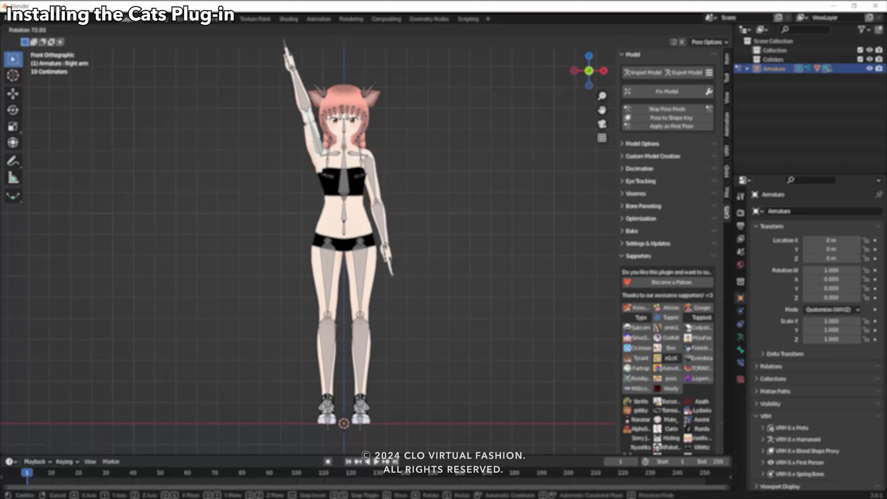
left_click(310, 122)
left_click(362, 260)
key("r")
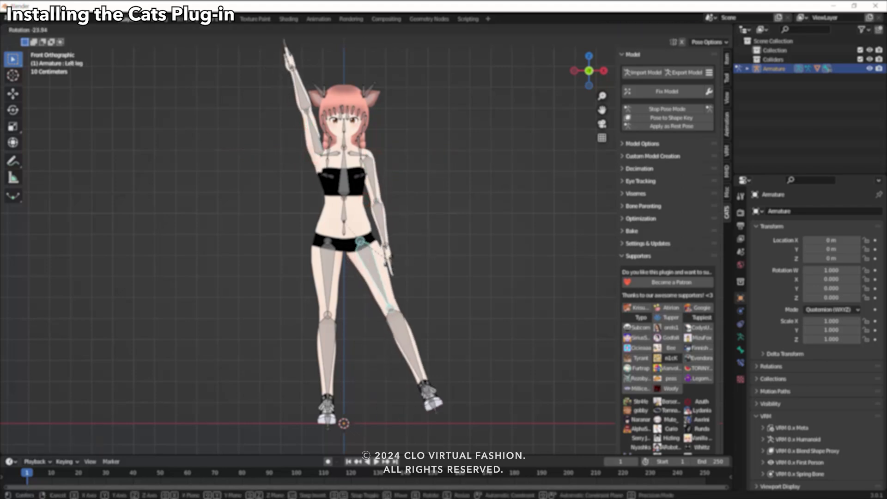
left_click(388, 260)
Clear the user transforms of all bones and return the armature to Object Mode.
key("a")
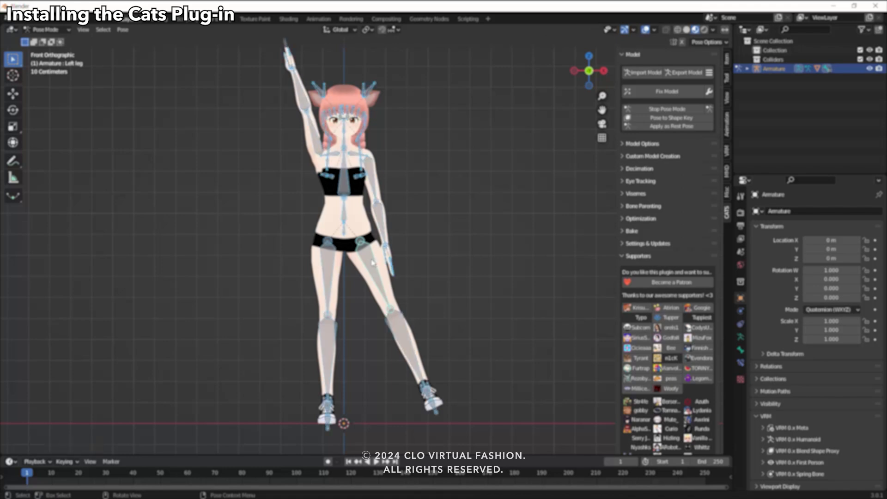
right_click(372, 262)
left_click(372, 262)
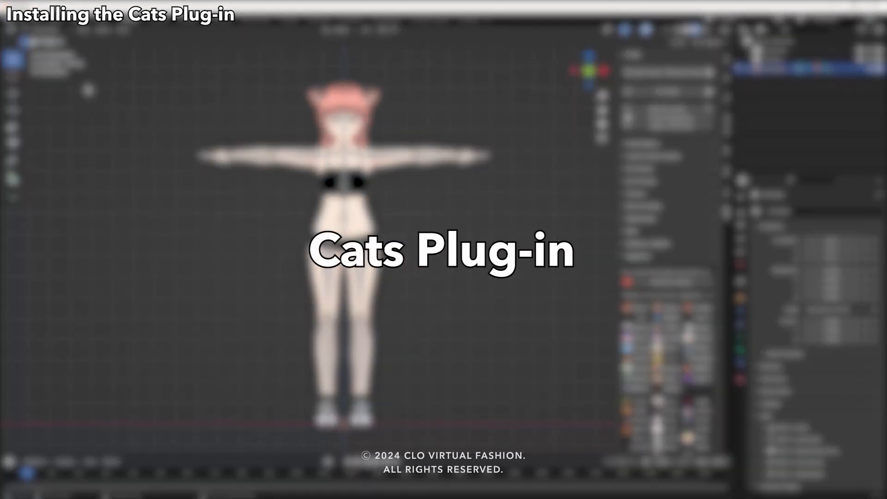
left_click(62, 31)
left_click(57, 40)
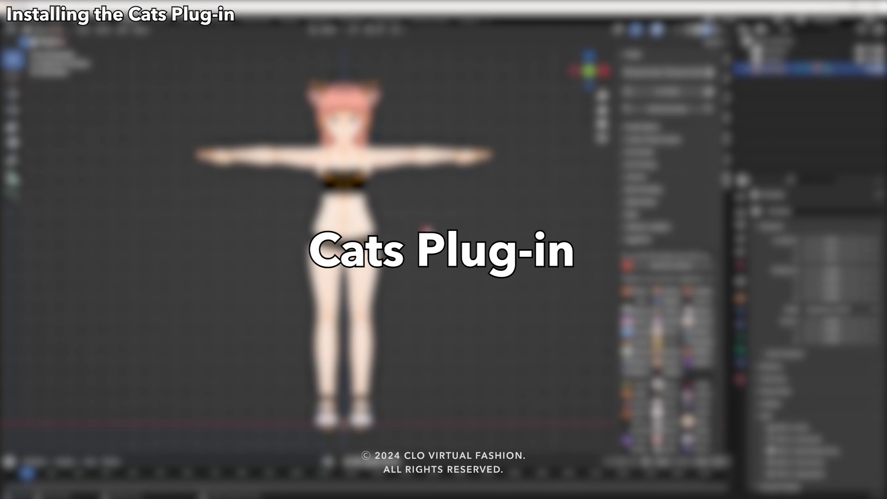
left_click(427, 228)
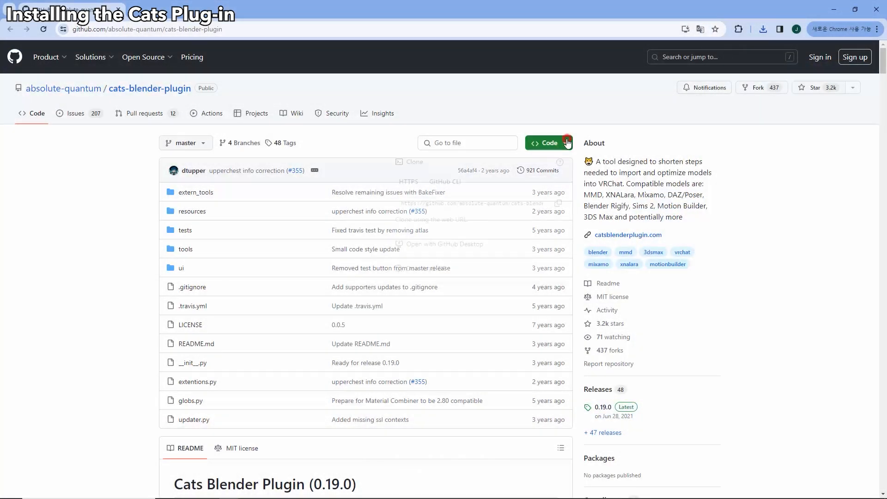
In the web browser, download the cats-blender-plugin repository from GitHub as a ZIP file.
left_click(567, 142)
left_click(512, 272)
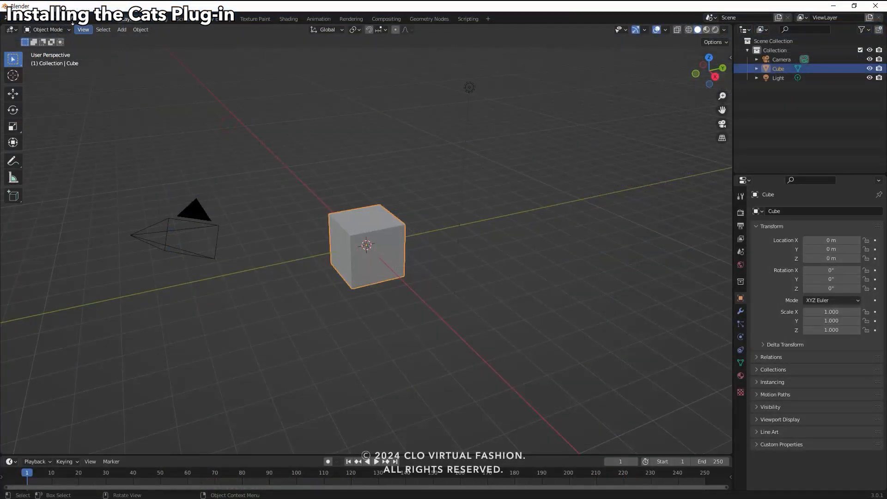
In Blender, install the add-on from cats-blender-plugin-master.zip and enable 3D View: Cats Blender Plugin.
left_click(39, 19)
left_click(53, 148)
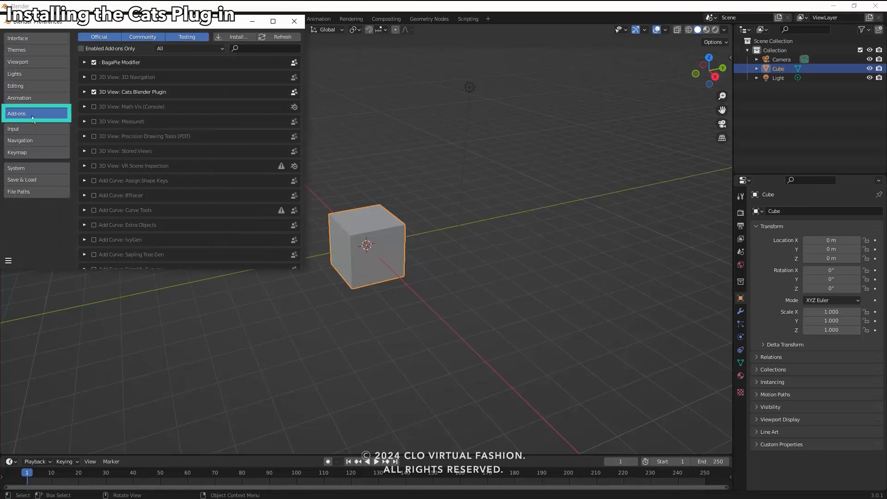
left_click(244, 35)
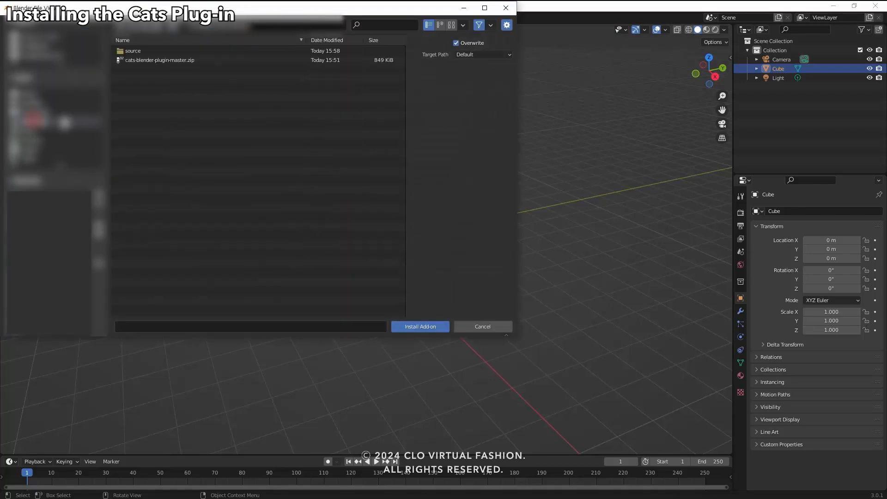
left_click(180, 61)
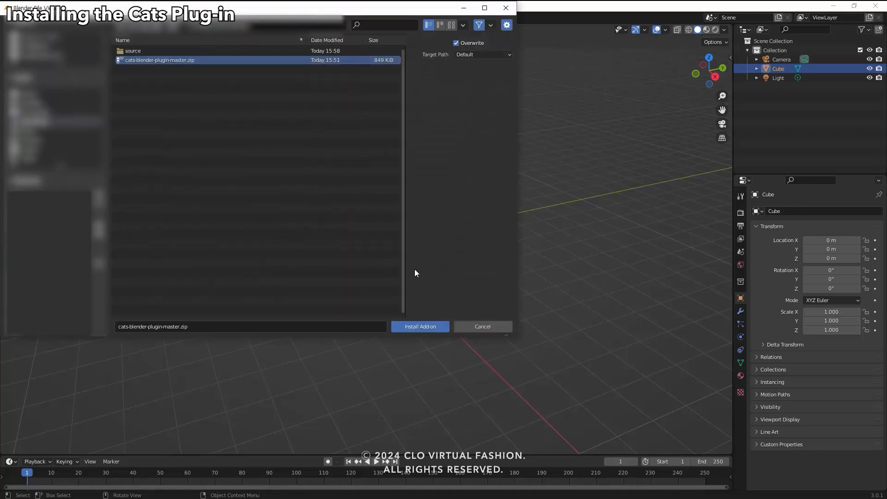
left_click(421, 325)
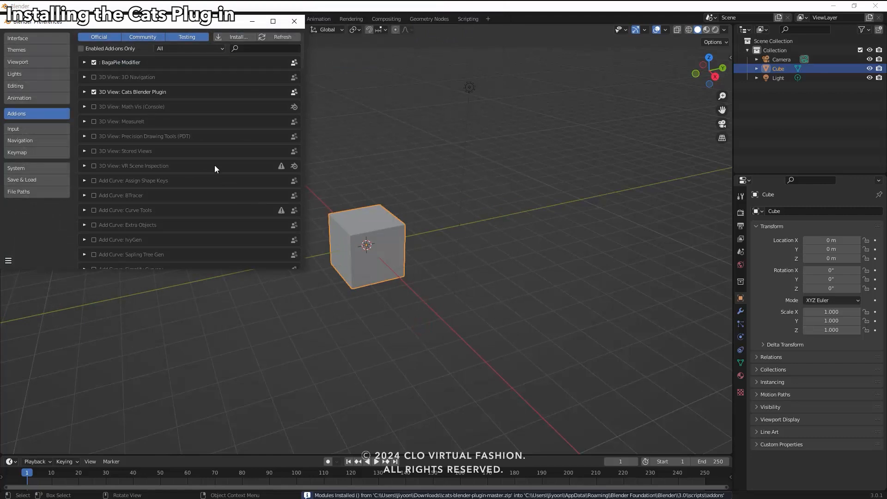
left_click(94, 93)
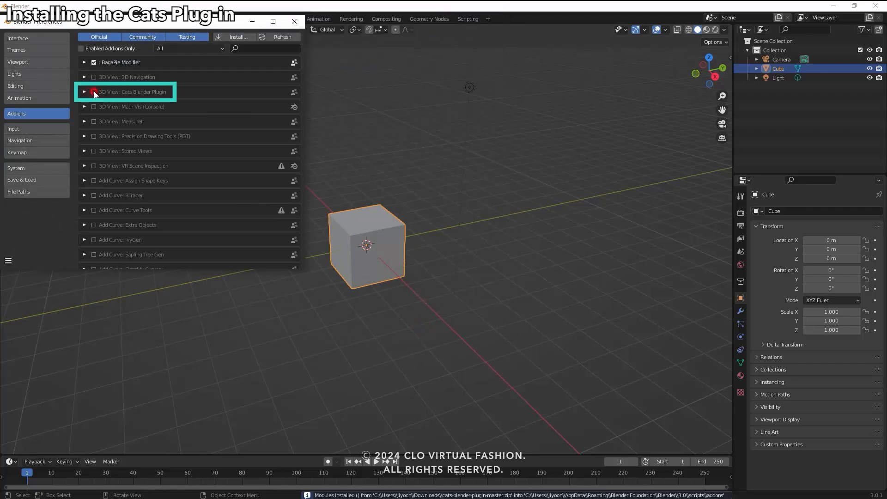
left_click(94, 92)
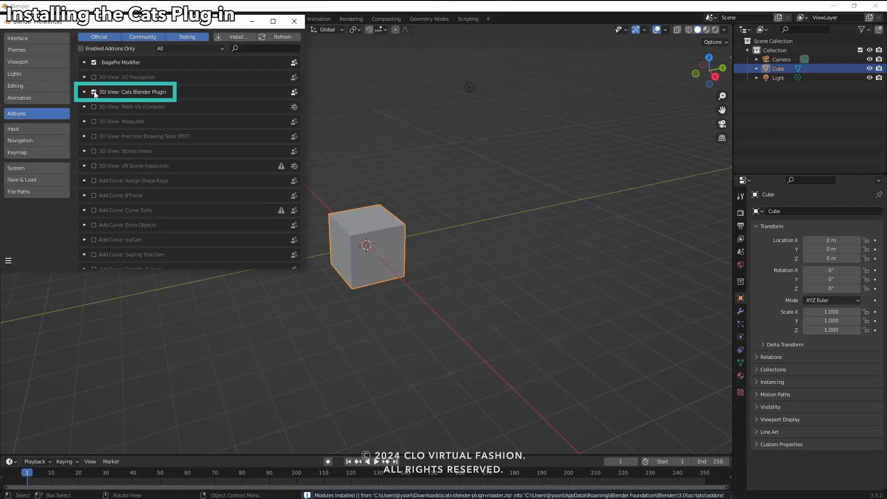
Show the CATS plugin tools beside the 3D viewport.
left_click(730, 58)
left_click(727, 210)
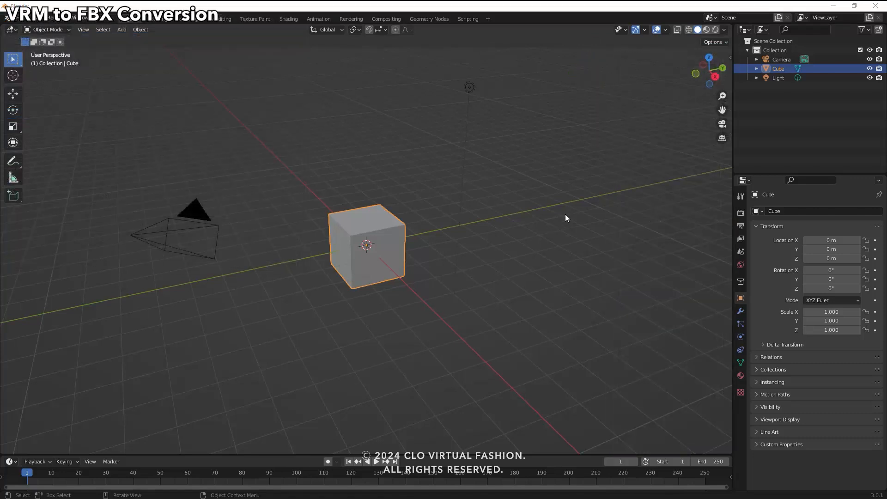
left_click(730, 56)
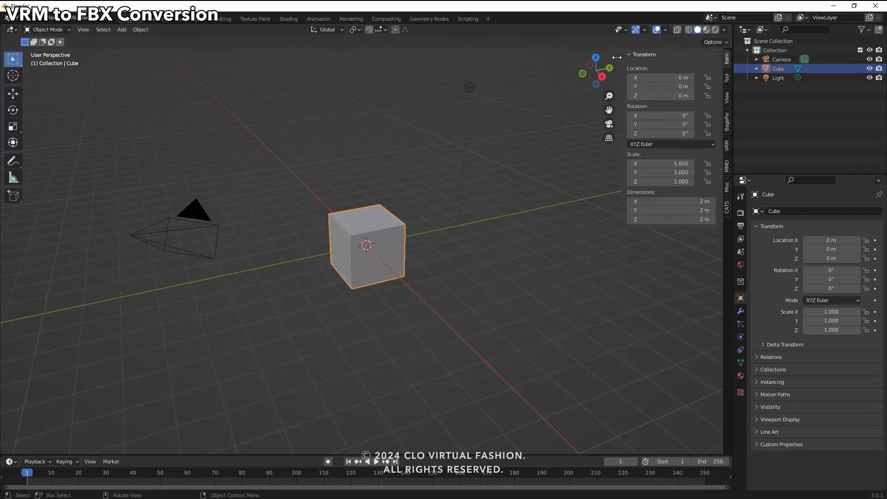
left_click(727, 210)
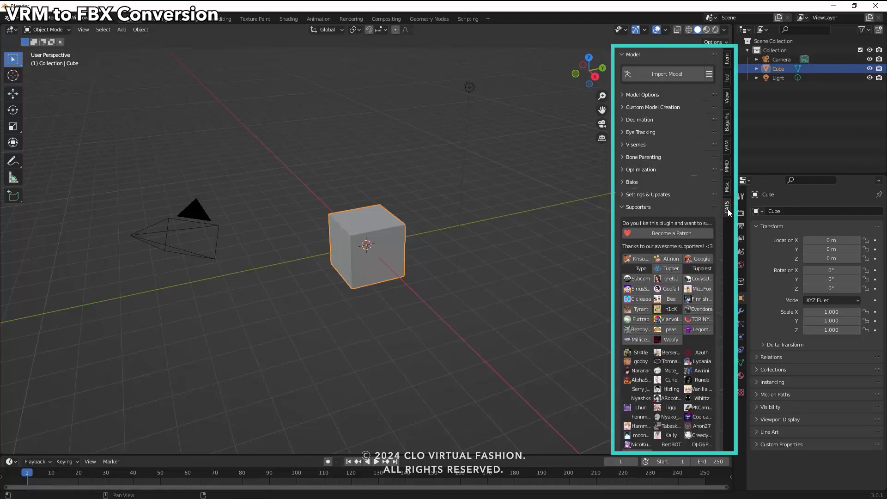
Import Vroid_skirt.vrm through the Cats plugin as a VRM model, extracting its texture images into the folder.
left_click(709, 74)
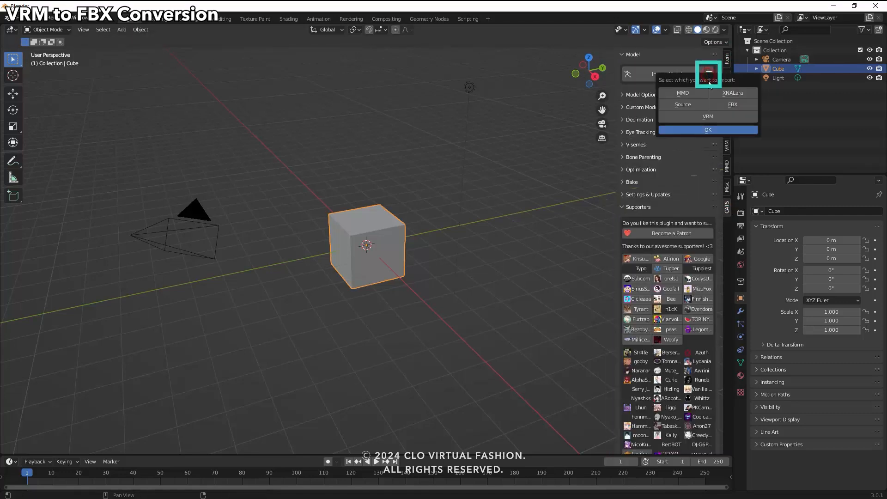
left_click(705, 116)
left_click(707, 129)
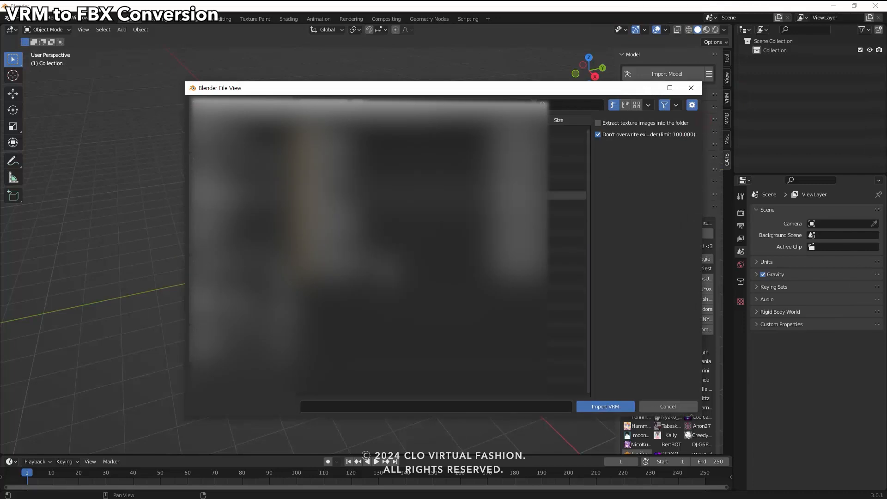
left_click(327, 131)
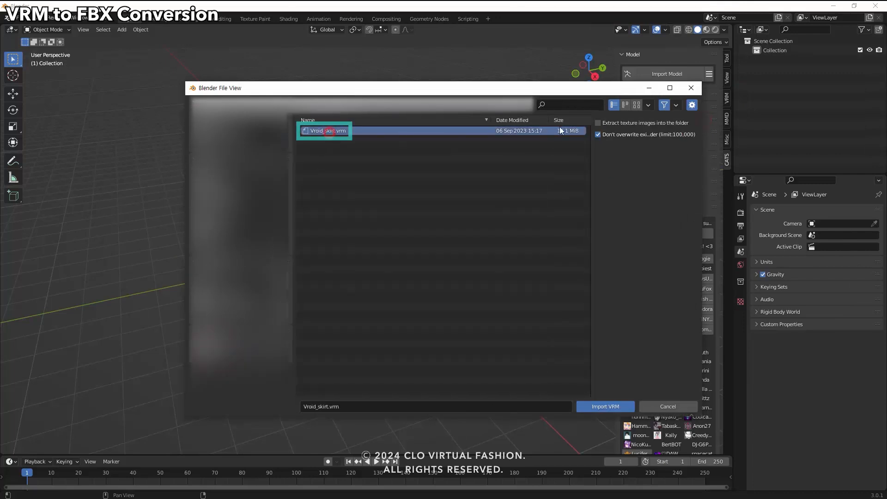
left_click(597, 124)
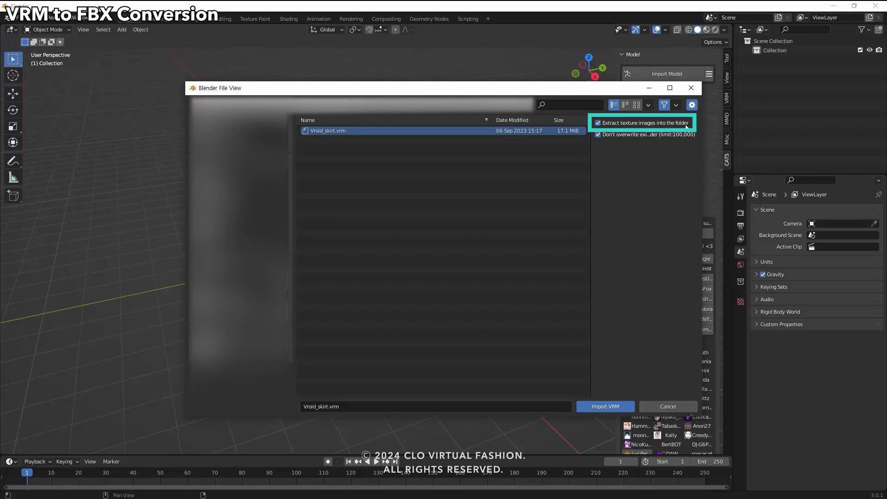
left_click(605, 406)
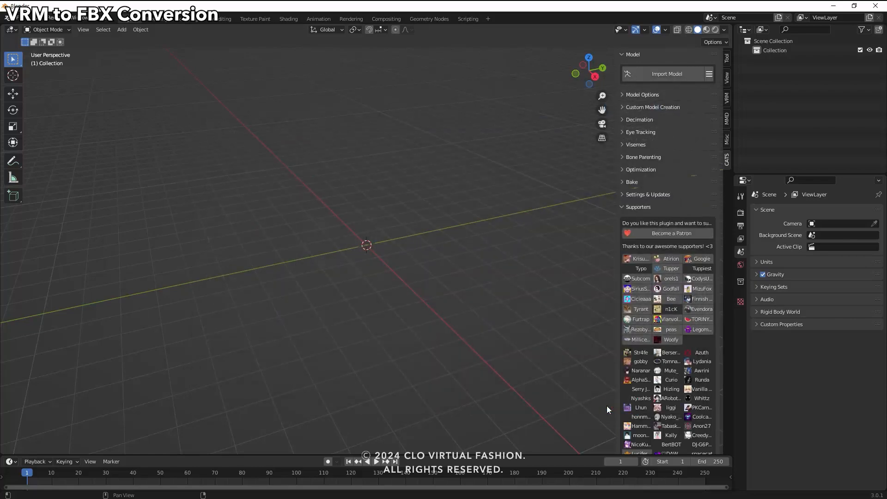
Display the imported model in Material Preview shading from the front view.
scroll(392, 233, "up", 9)
middle_click_drag(393, 232, 450, 231)
middle_click_drag(418, 120, 400, 270, "shift")
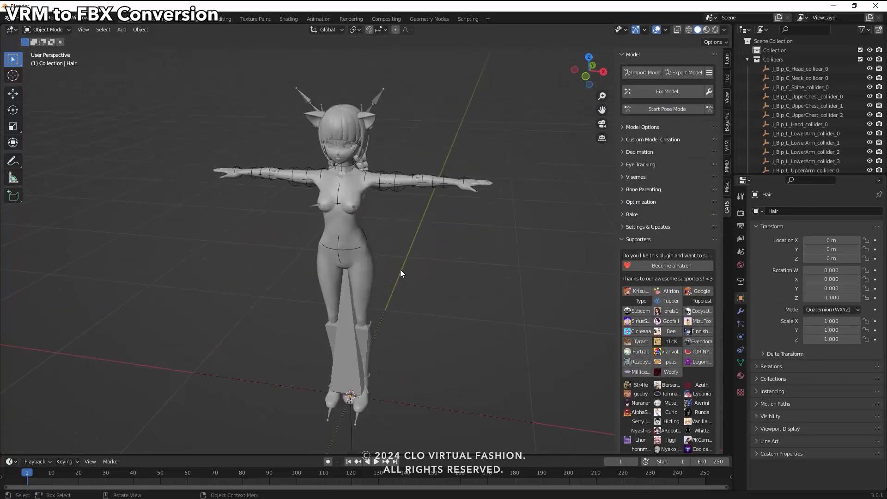
left_click(705, 30)
key("KP_1")
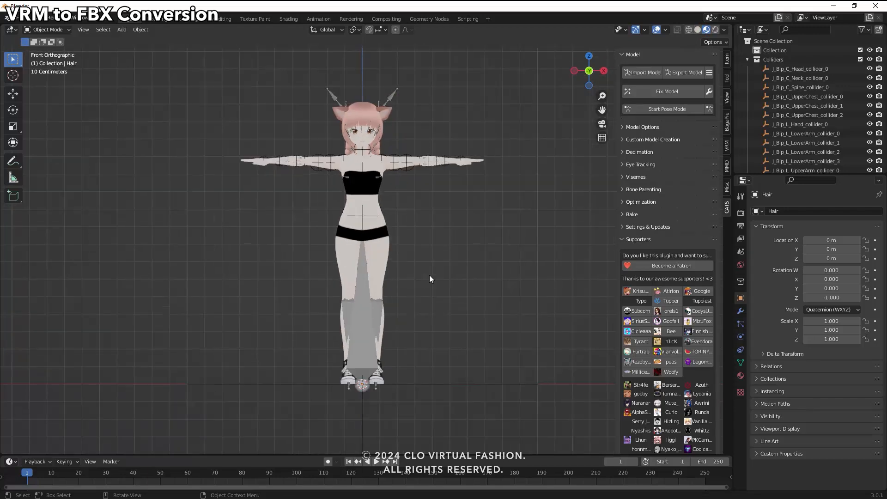
scroll(406, 262, "up", 2)
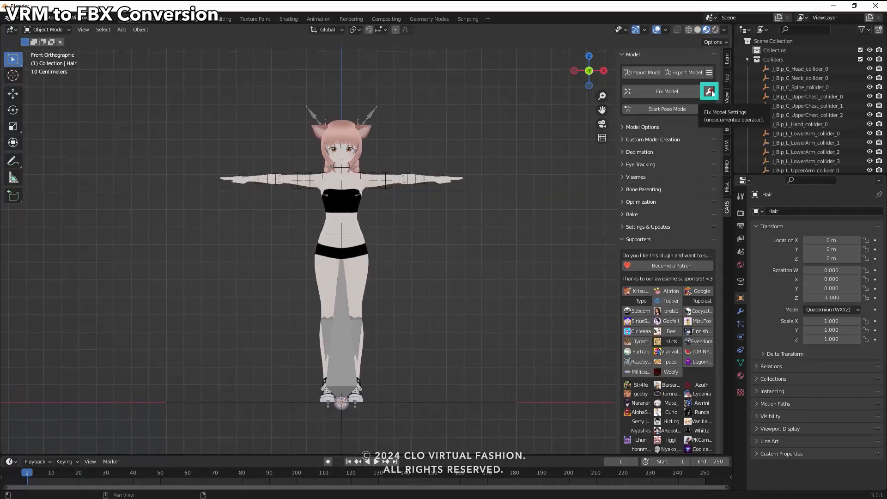
Fix the model with Join Meshes, Connect Bones, Fix Materials, Combine Same Materials, Remove Zero Weight Bones and Remove Rigidbodies and Joints enabled.
left_click(709, 91)
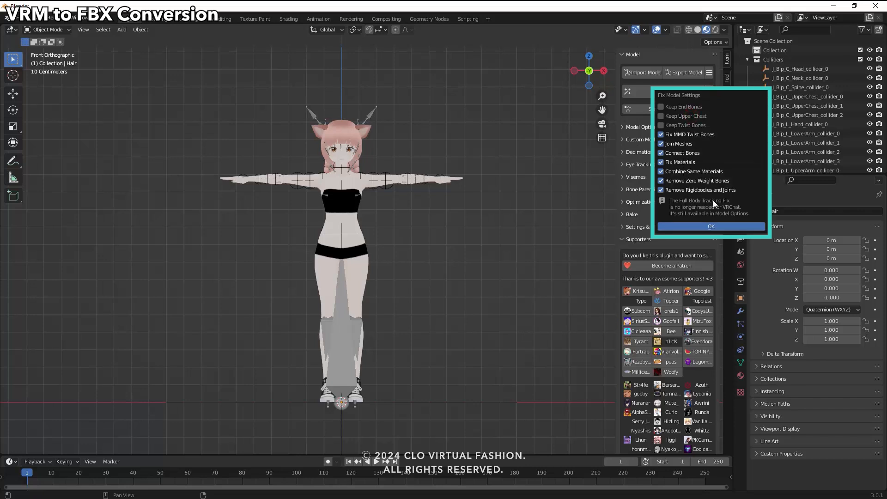
left_click(714, 225)
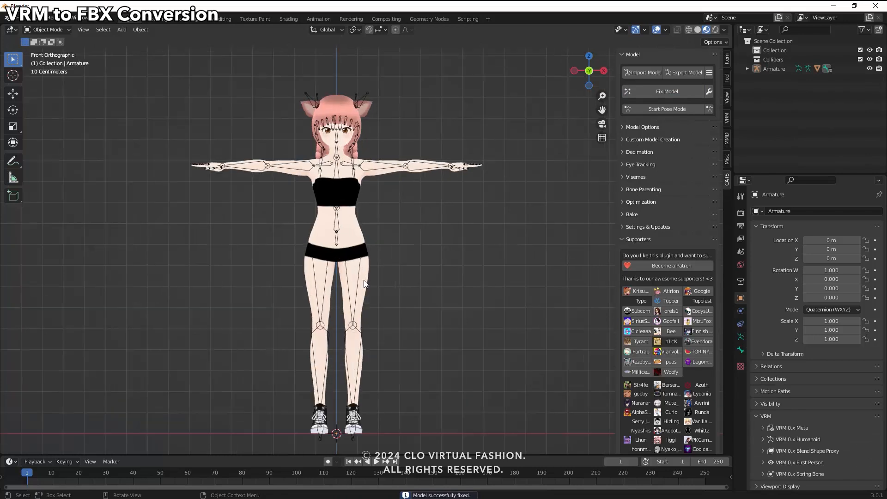
scroll(364, 280, "up", 2)
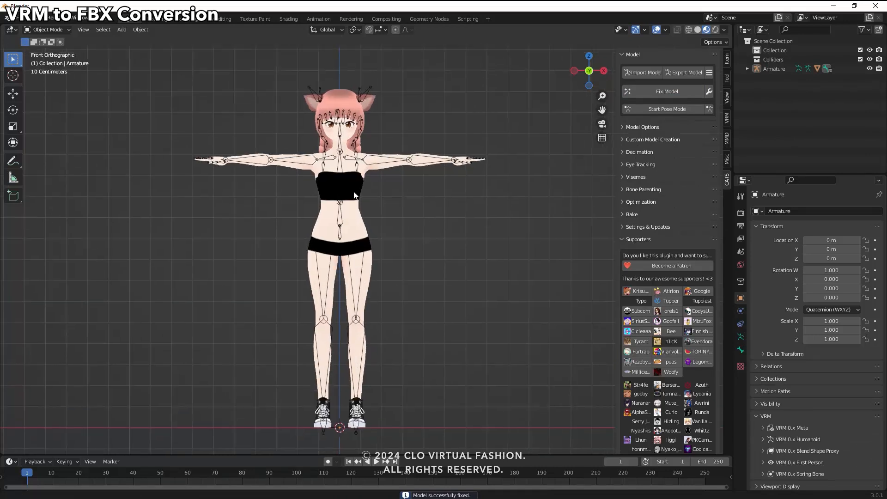
Select the model's armature and switch it to Pose Mode.
left_click(375, 156)
left_click(47, 29)
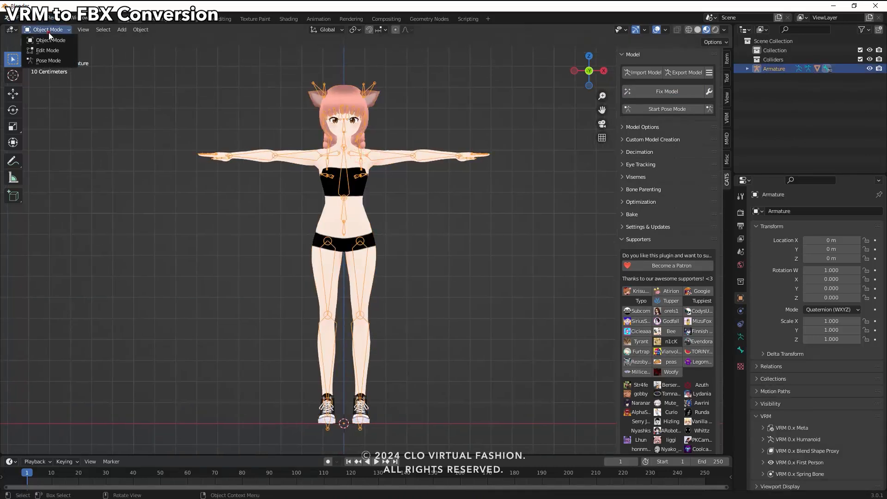
left_click(44, 64)
Test the joints by rotating the left arm down, the right arm up and the left leg outward.
left_click(373, 155)
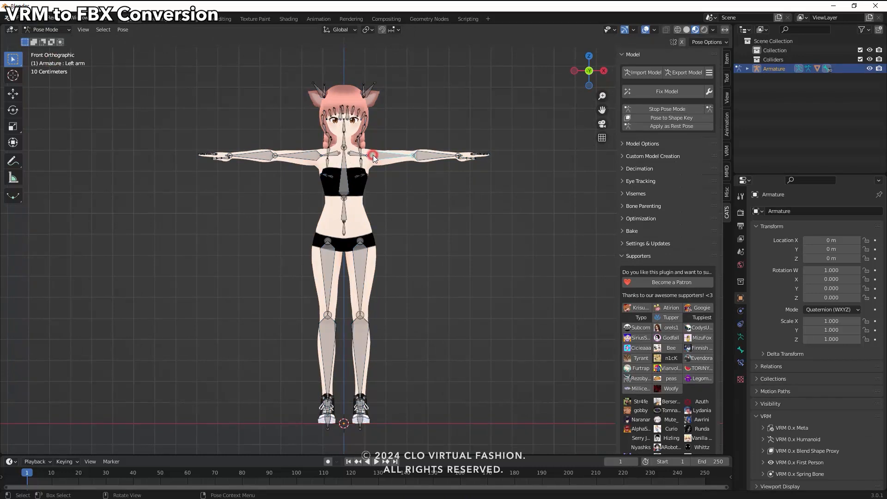
key("r")
left_click(313, 159)
left_click(314, 159)
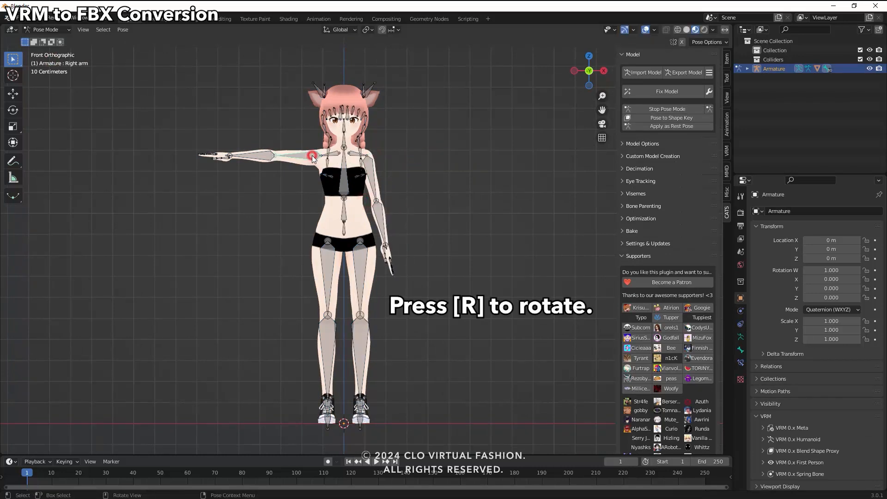
key("r")
left_click(358, 252)
left_click(361, 262)
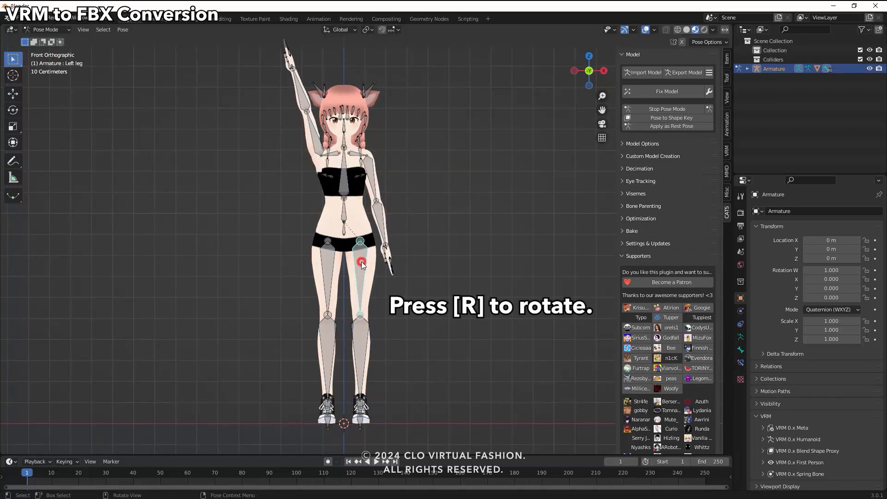
key("r")
left_click(337, 256)
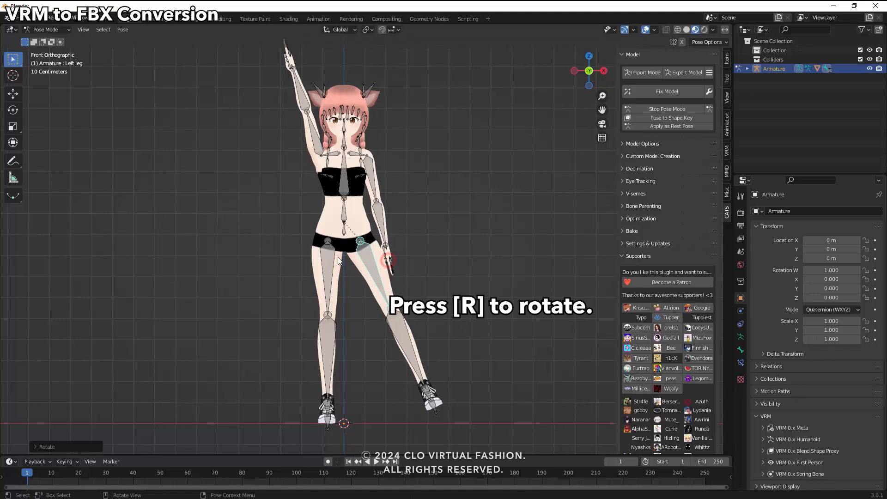
Reset the pose by clearing the user transforms of all bones, and deselect them.
key("a")
right_click(372, 259)
left_click(370, 258)
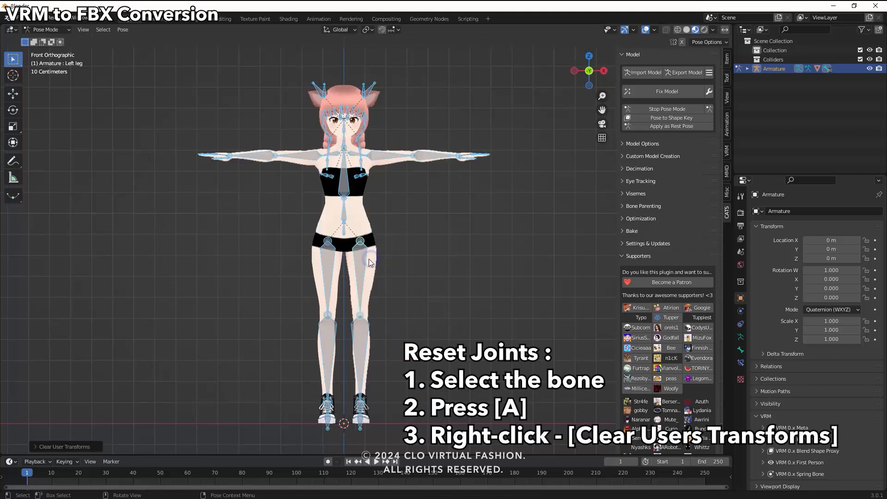
left_click(411, 259)
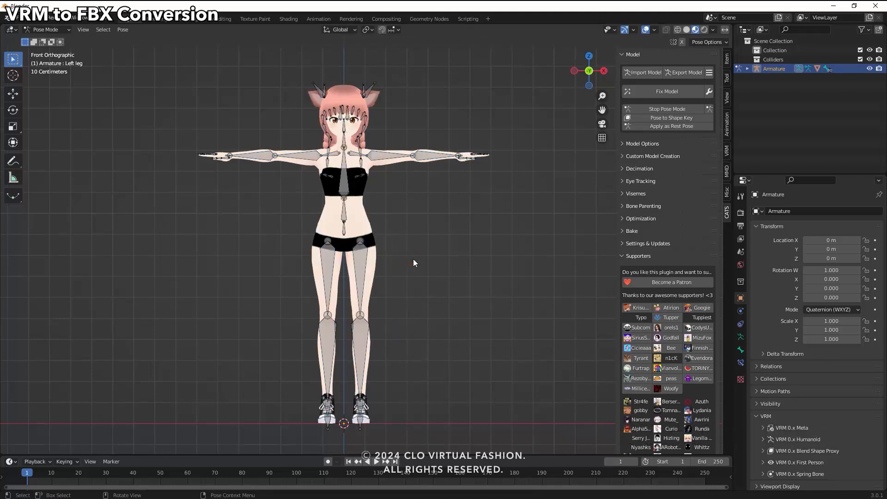
Return the armature from Pose Mode to Object Mode and clear the selection.
left_click(46, 29)
left_click(44, 38)
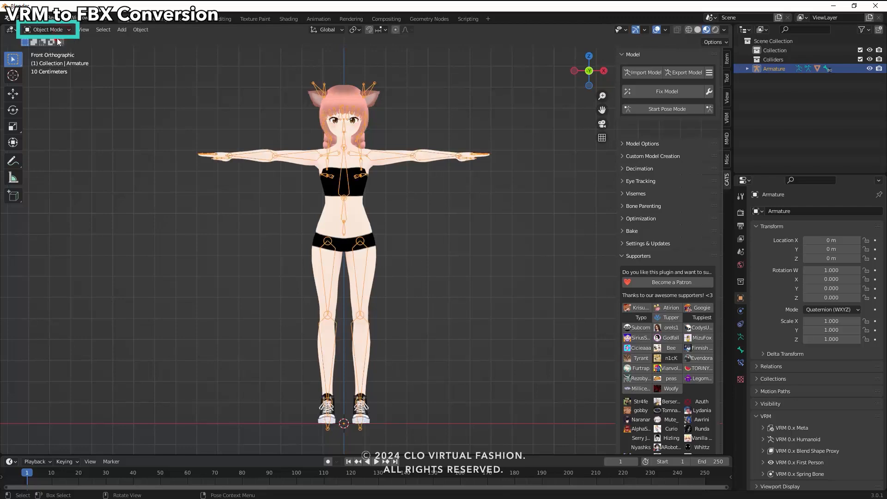
left_click(426, 229)
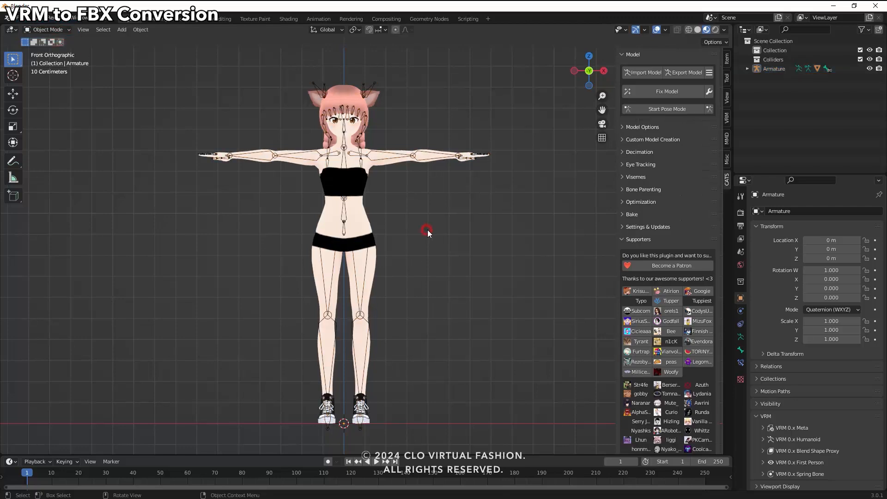
Export the model as an FBX file named "vrm to fbx", continuing past the optimization warning.
left_click(686, 74)
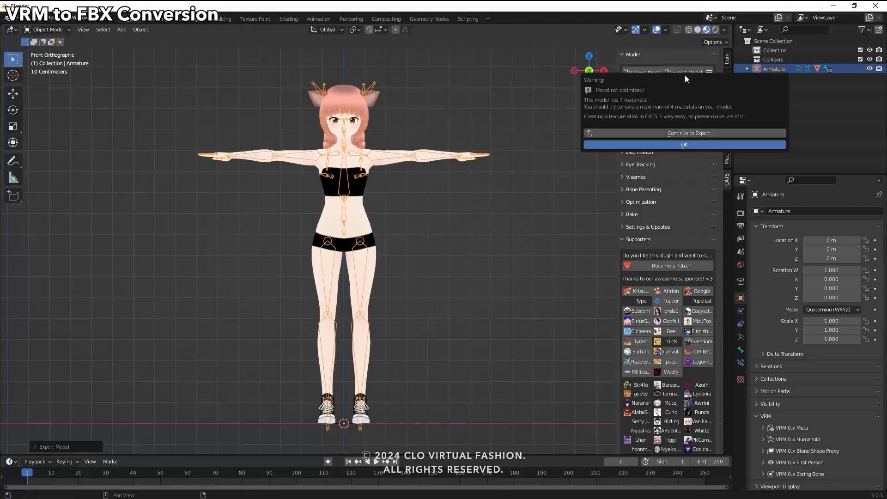
left_click(688, 134)
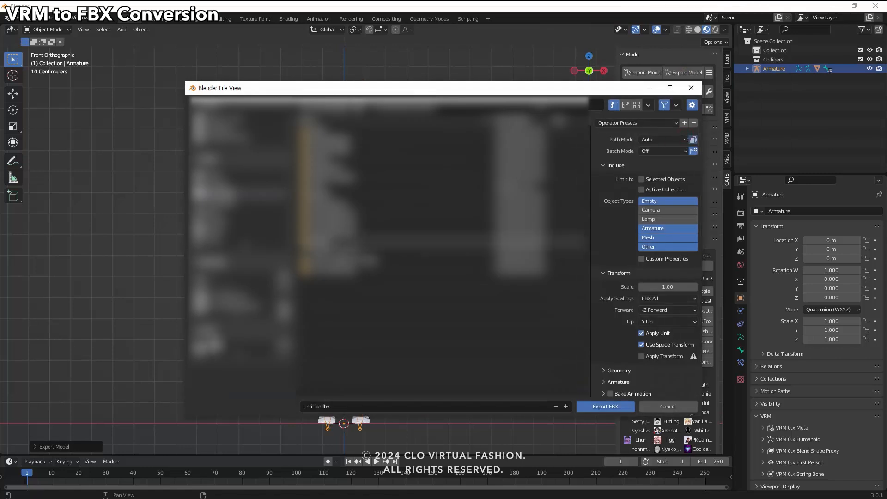
left_click(341, 405)
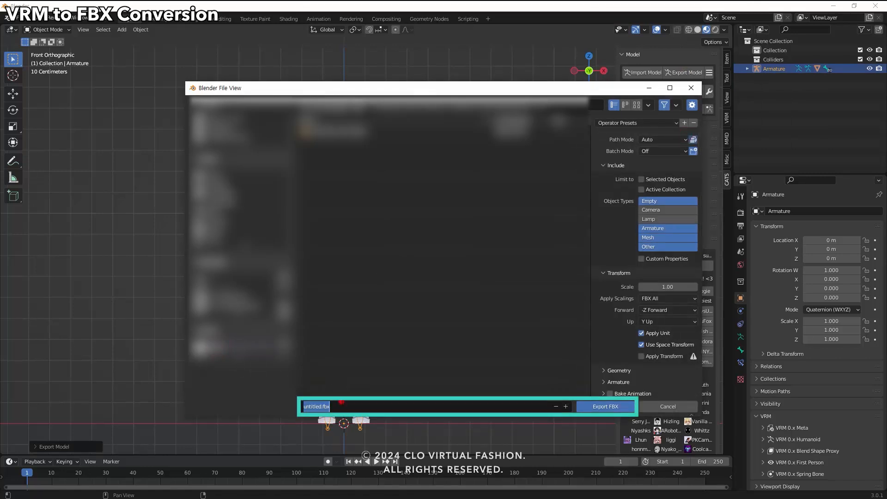
type("vrm to fbx")
left_click(617, 406)
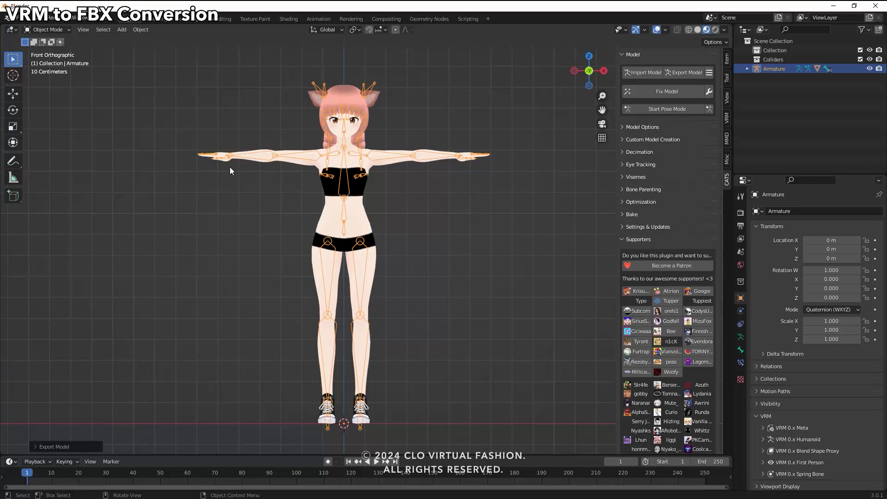
Save the project as a new .blend file with a name beginning "VRM to F".
left_click(17, 18)
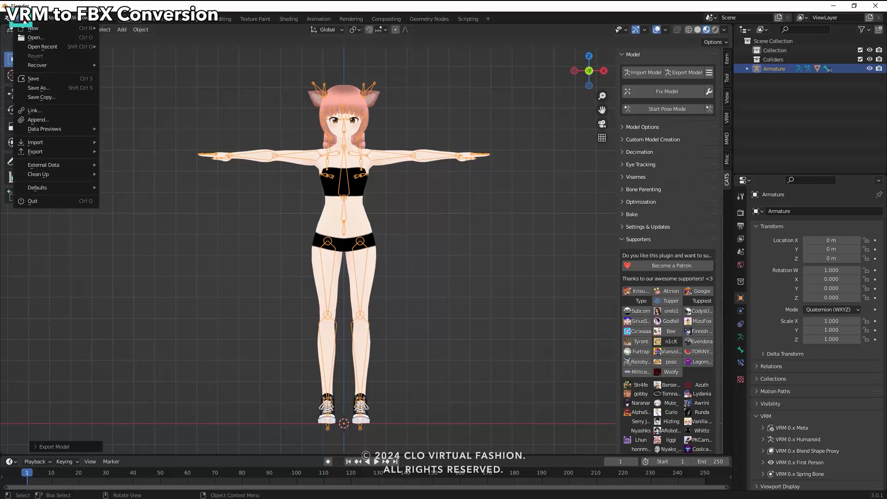
left_click(39, 89)
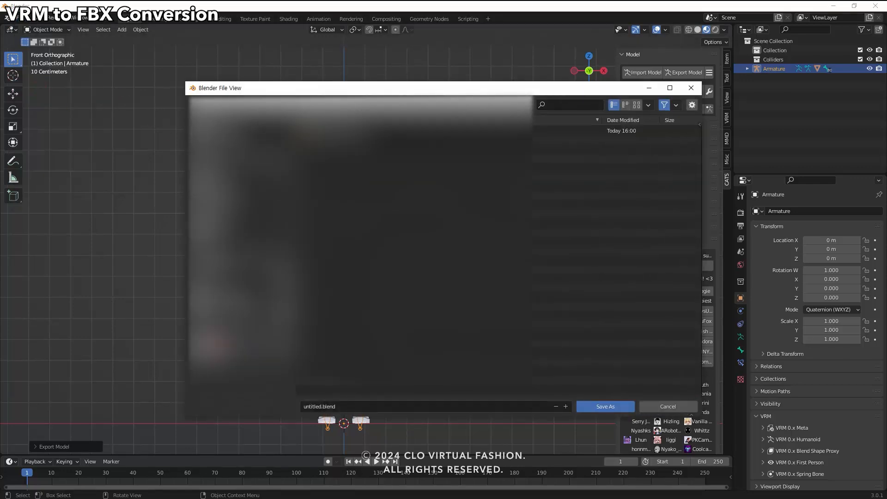
left_click(349, 403)
type("VR")
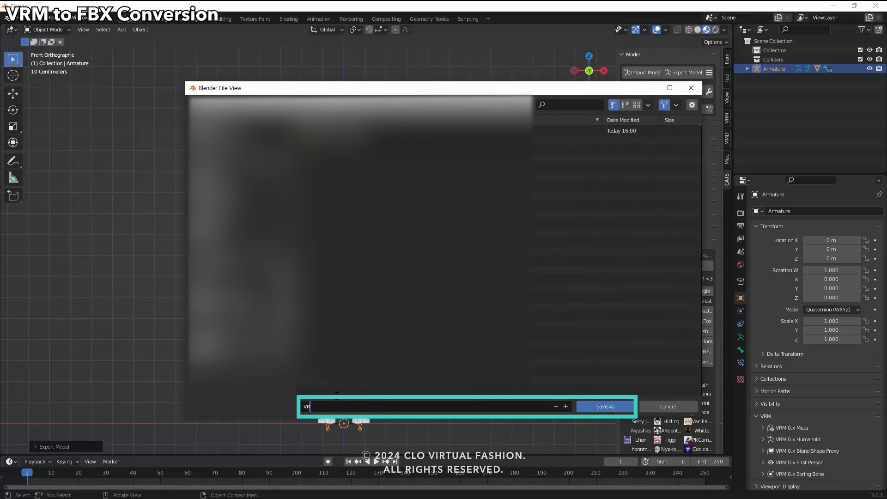
type("M to FBX")
left_click(620, 407)
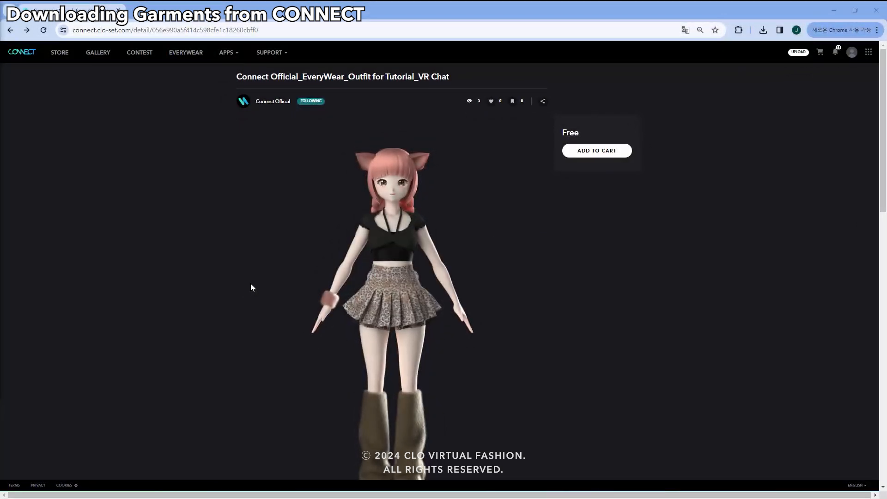
On the CONNECT site, add the free EveryWear Outfit for Tutorial_VR Chat to the cart and open the cart.
scroll(626, 253, "down", 1)
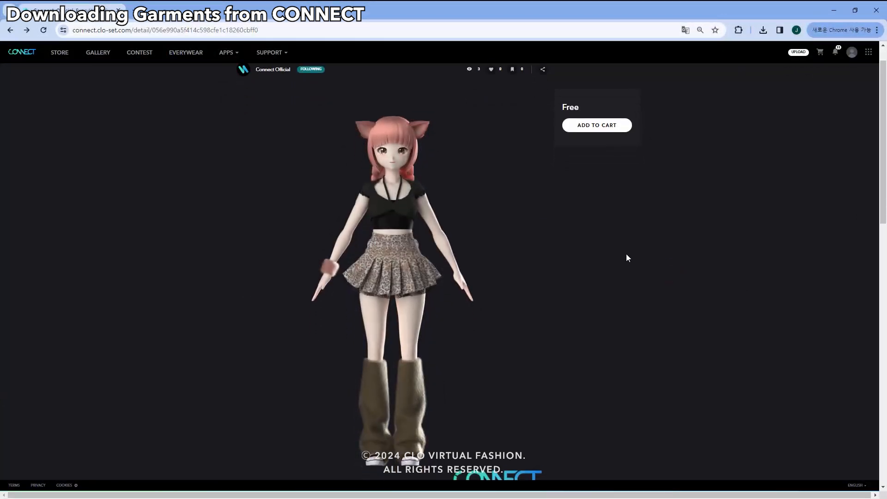
left_click(588, 125)
left_click(465, 323)
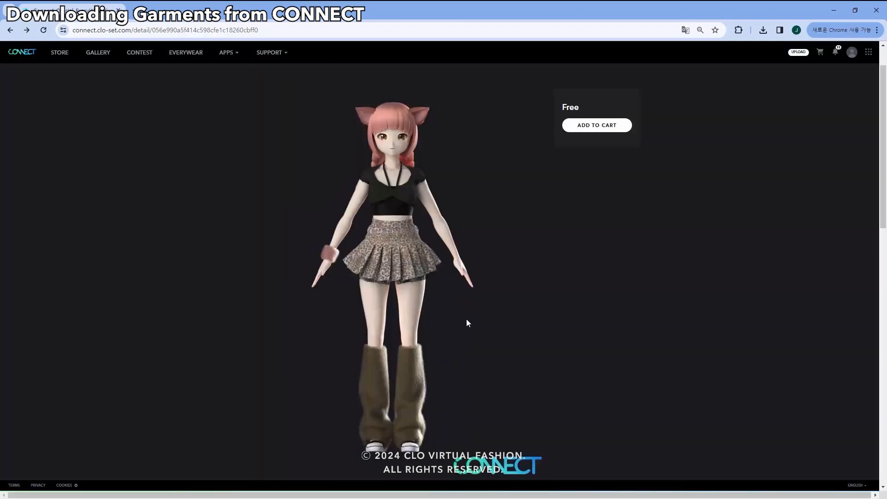
left_click(818, 53)
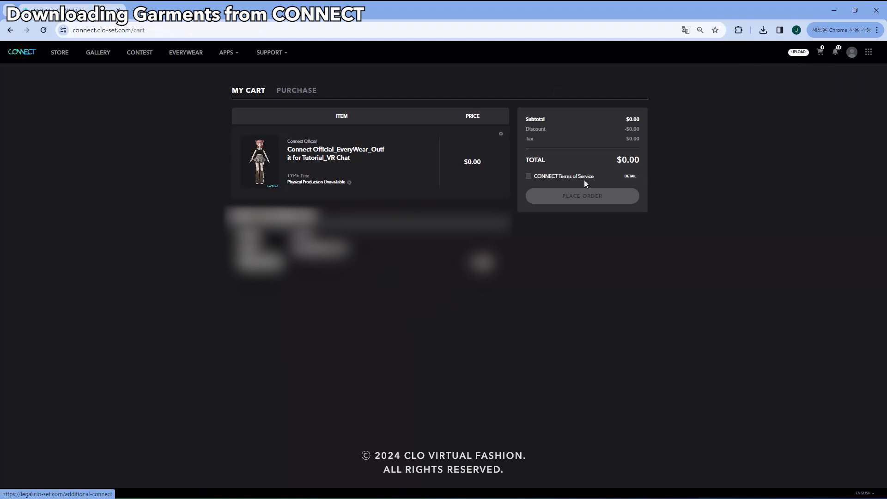
Accept the CONNECT Terms of Service, place the order, and download the purchased outfit.
left_click(528, 176)
left_click(569, 198)
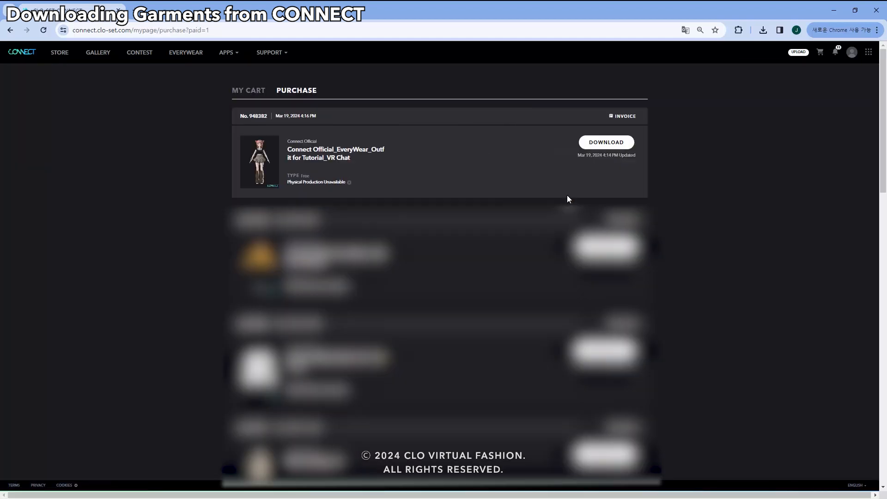
left_click(619, 144)
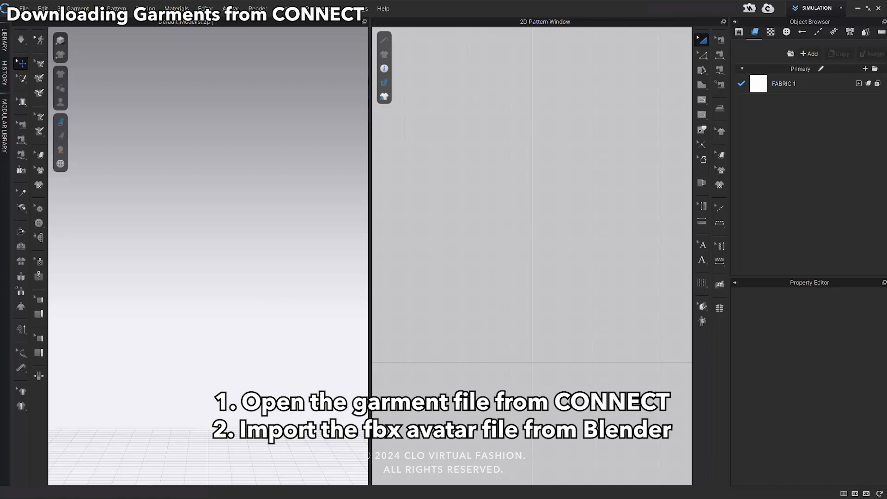
Switch to CLO, open the downloaded outfit file, and import the FBX from Blender as an Avatar with an adjusted scale.
left_click_drag(0, 339, 317, 300)
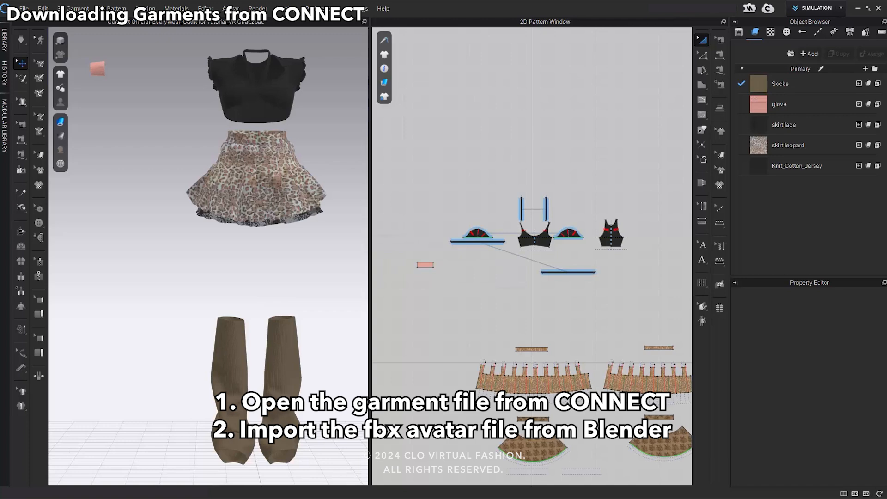
left_click_drag(7, 232, 148, 254)
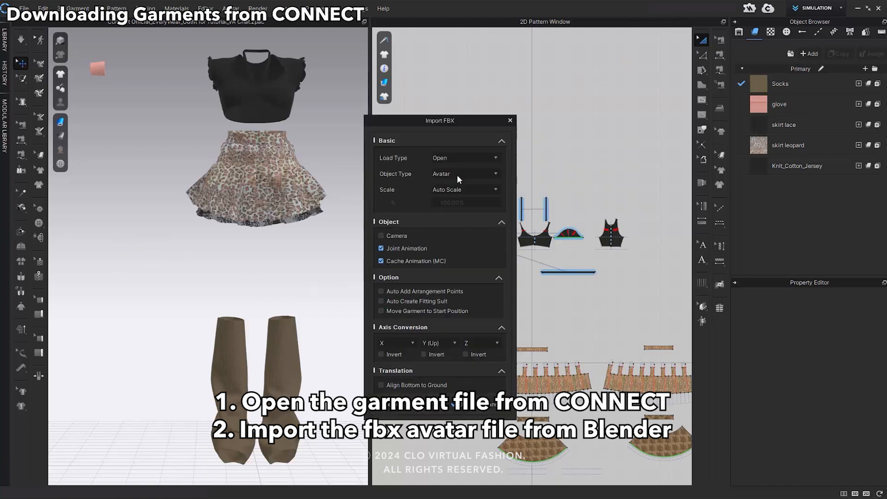
left_click(456, 189)
left_click(451, 233)
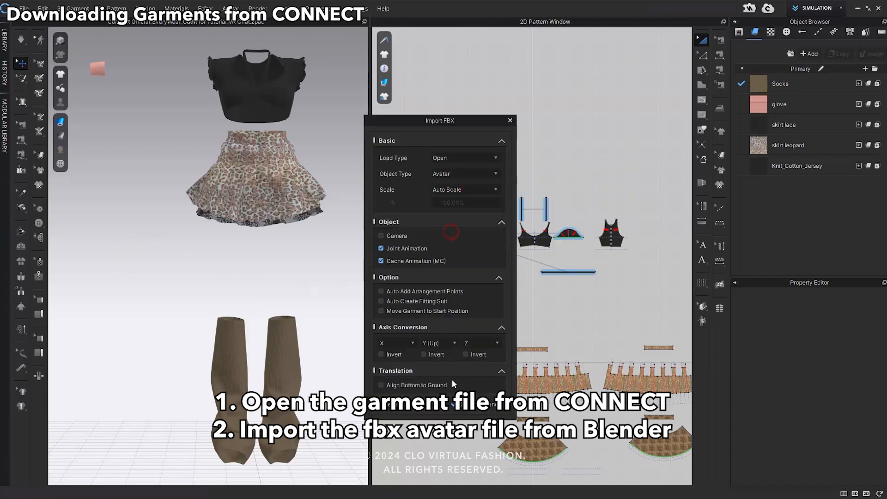
left_click(460, 407)
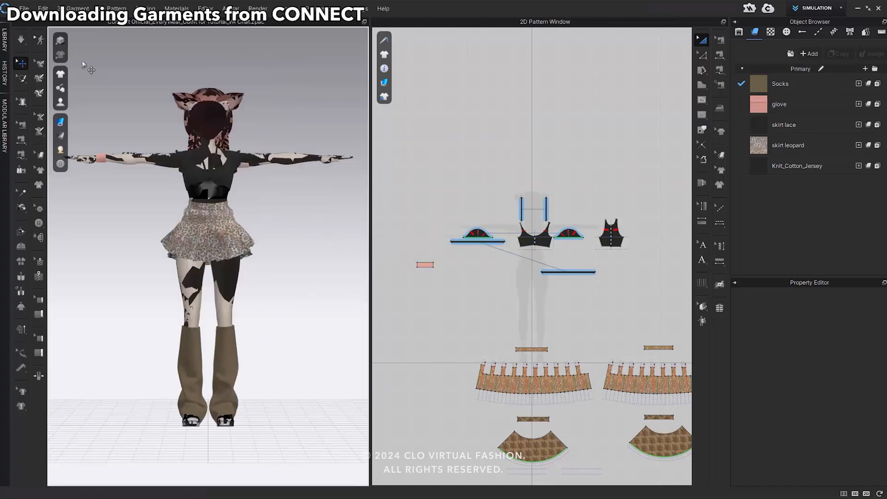
Select the avatar mesh and set its material color to White.
left_click(211, 158)
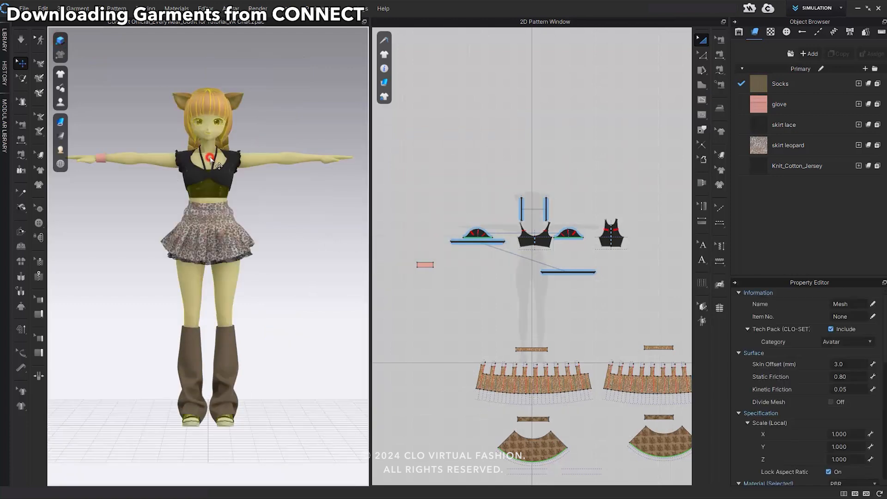
scroll(850, 406, "down", 10)
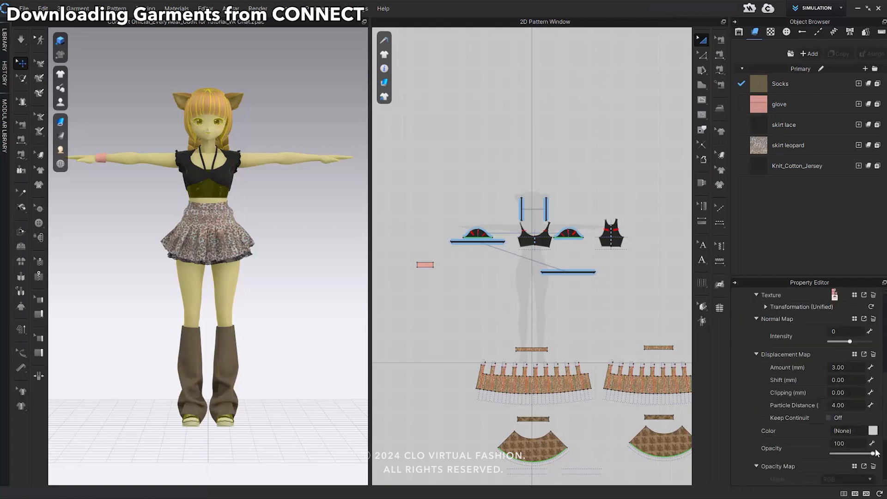
left_click(872, 431)
left_click(371, 274)
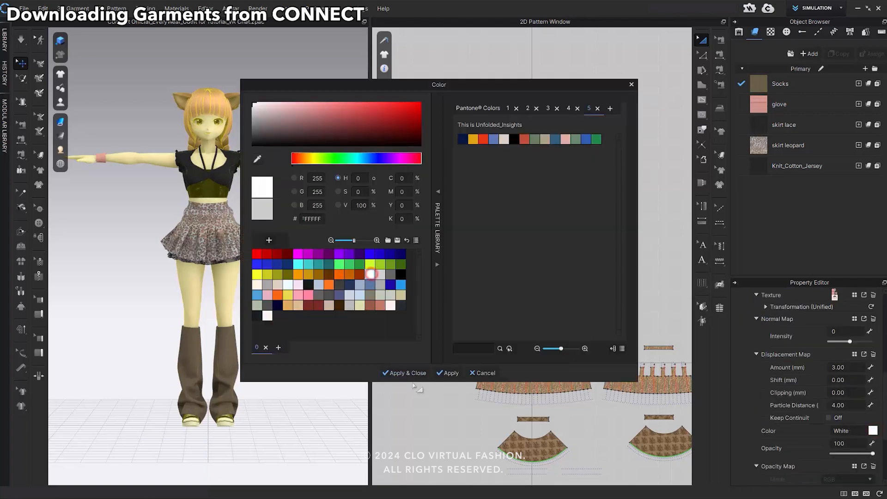
left_click(405, 373)
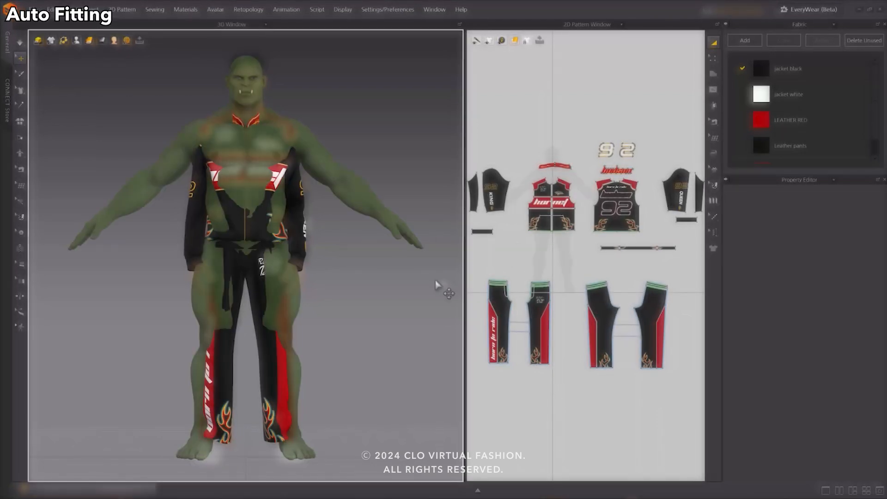
Auto-fit the racing jacket and trousers to the green orc avatar, and try the same fitting on the bear avatar.
left_click(123, 9)
left_click(180, 68)
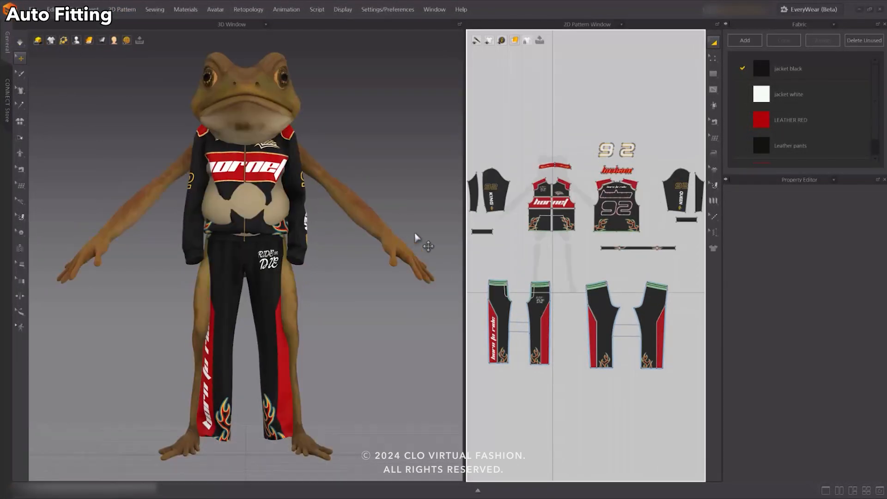
left_click(123, 9)
mouse_move(123, 66)
left_click(180, 68)
left_click(410, 264)
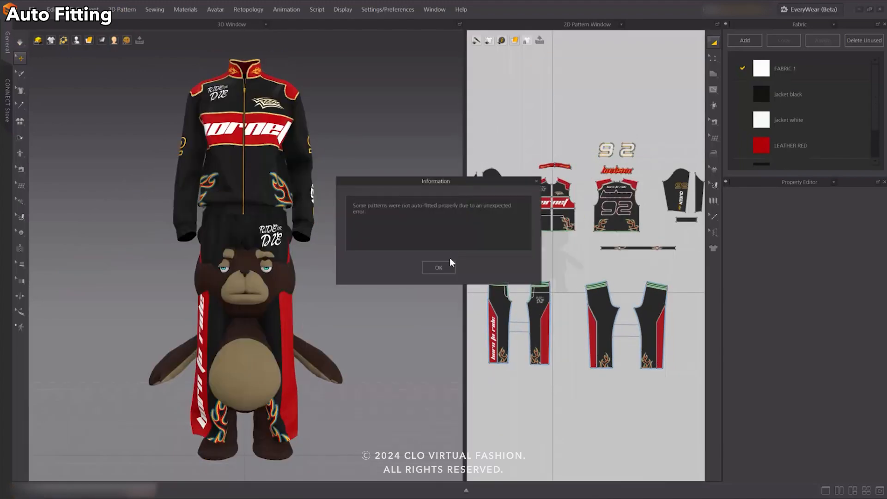
left_click(449, 263)
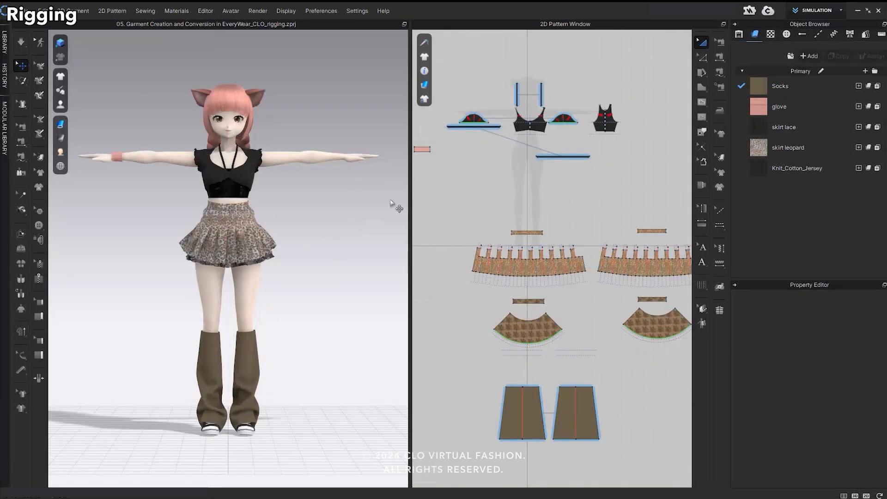
Optimize the garment's polygons in EveryWear, using a lower target count that begins with 35.
left_click(748, 11)
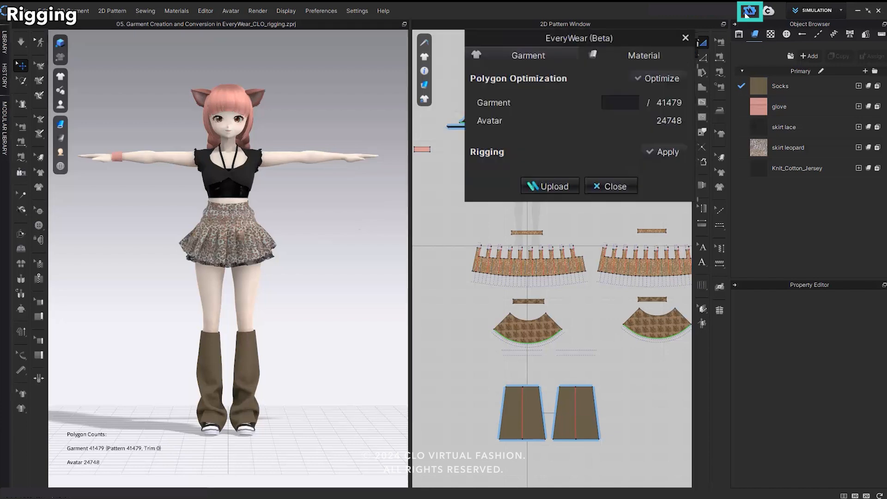
left_click(627, 108)
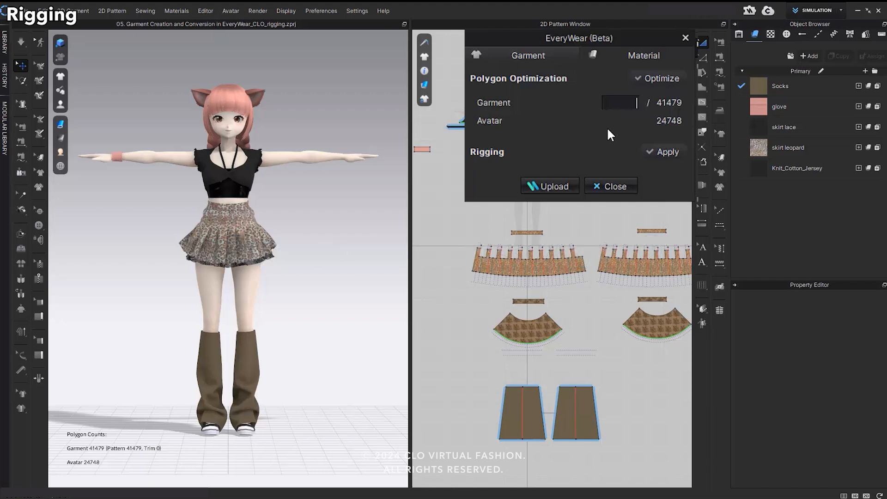
type("35000")
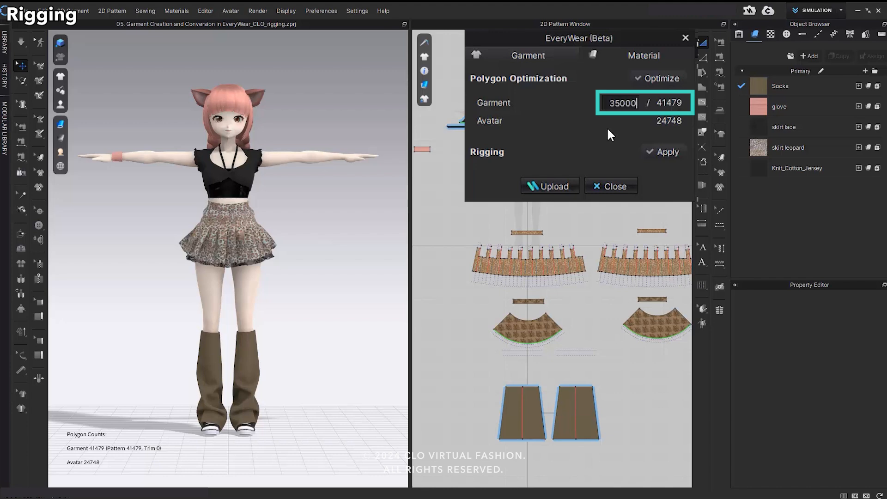
left_click(649, 81)
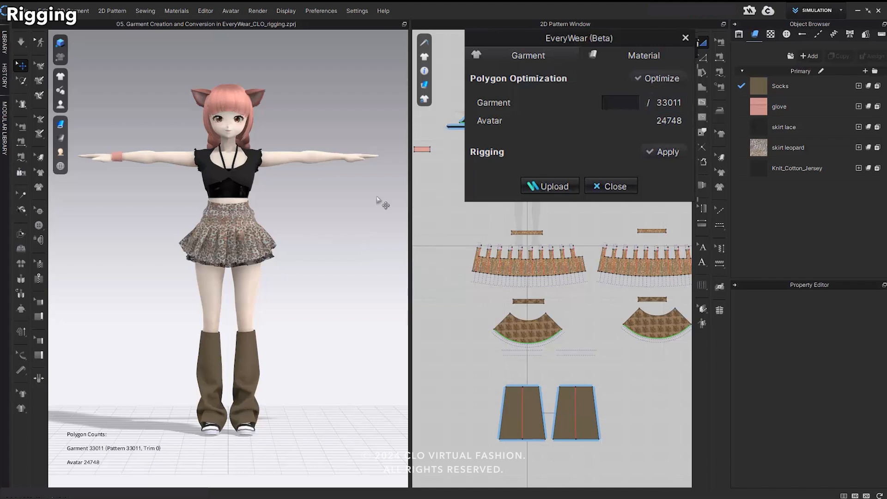
left_click(326, 197)
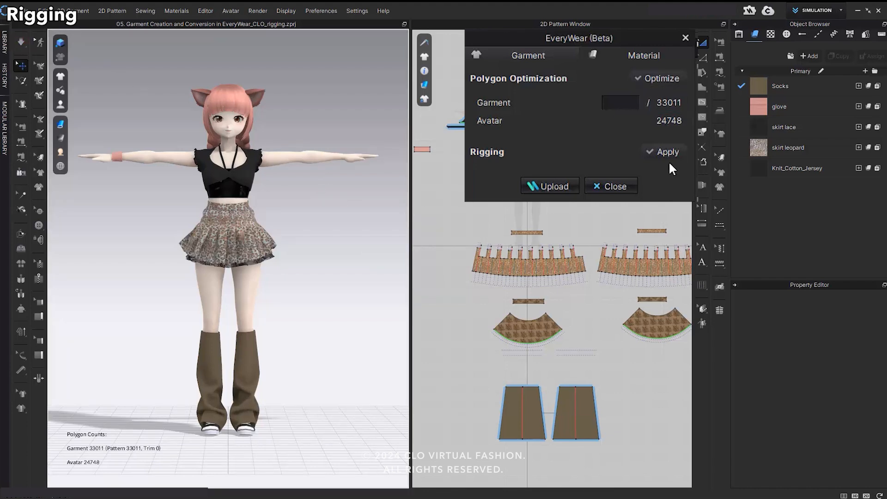
Apply rigging to the garment with the Auto option.
left_click(662, 148)
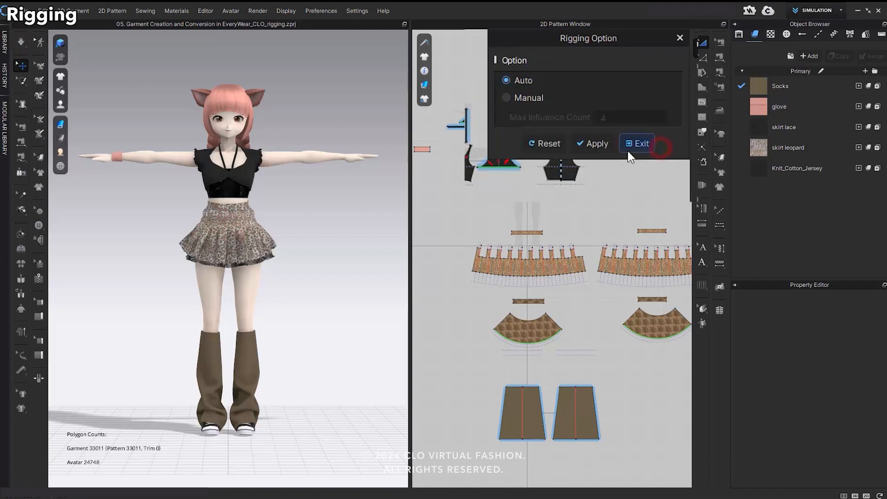
left_click(600, 147)
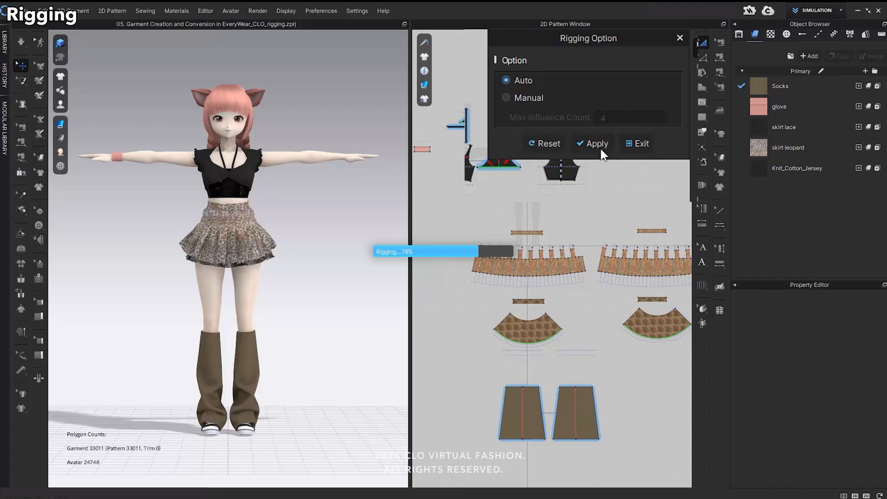
left_click(437, 284)
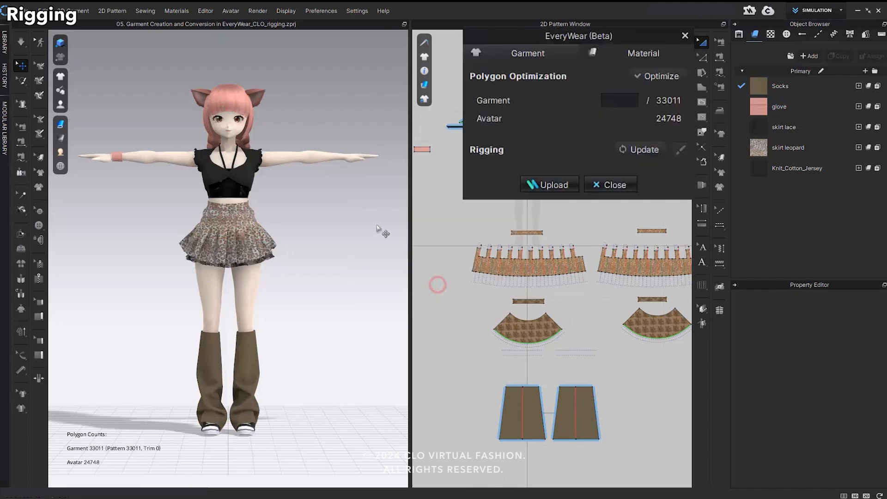
Open the rigging brush's weight mode and display the Spine bone's weights on the garment.
left_click(681, 150)
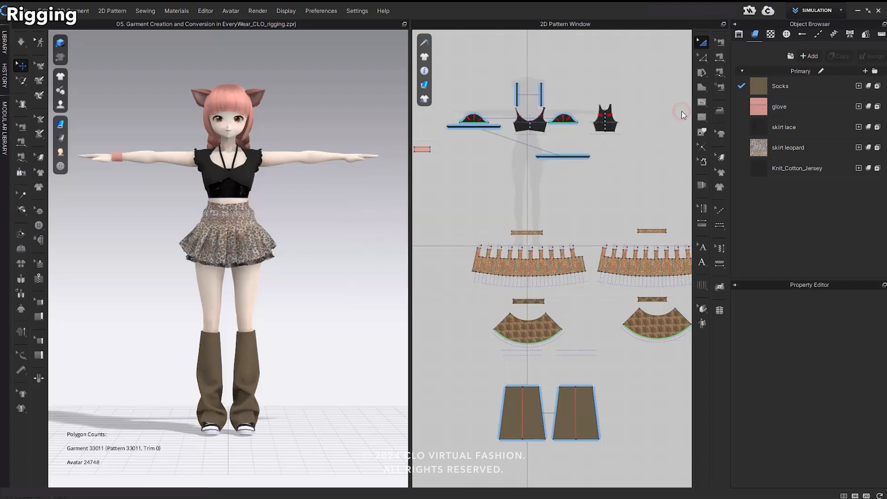
left_click(226, 216)
scroll(248, 295, "up", 5)
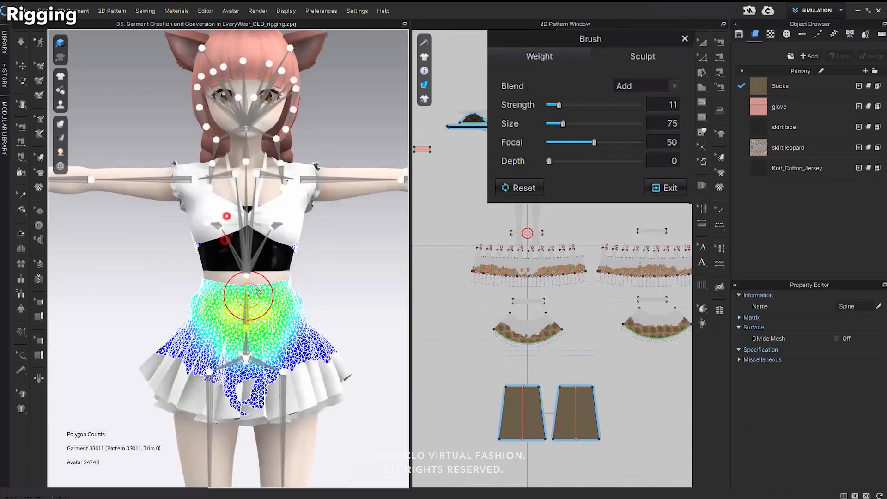
left_click(246, 259)
Rotate both of the avatar's arms downward from the T-pose using the arm bones.
left_click(300, 179)
left_click_drag(323, 153, 301, 165)
left_click(149, 182)
left_click_drag(137, 185, 181, 163)
scroll(276, 279, "down", 5)
right_click_drag(276, 279, 246, 285)
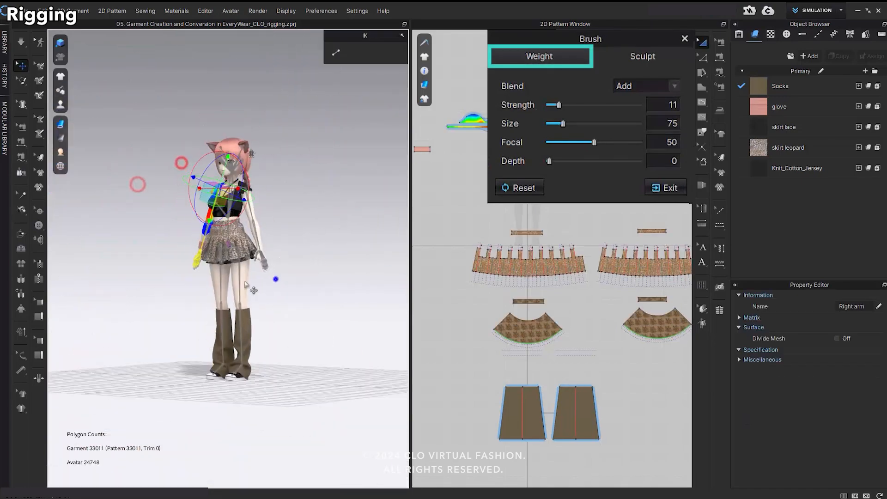
Swing the avatar's leg forward with its leg bone to test how the skirt deforms.
scroll(246, 284, "up", 5)
left_click(241, 286)
left_click_drag(231, 305, 178, 346)
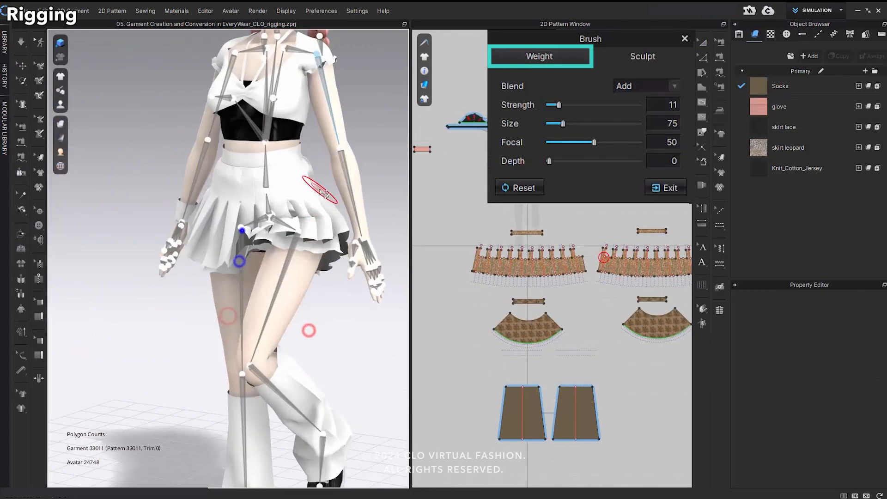
scroll(255, 253, "up", 3)
Smooth the Hips bone's weights across the front and hem of the skirt with the Smooth blend at size 75.
left_click(267, 274)
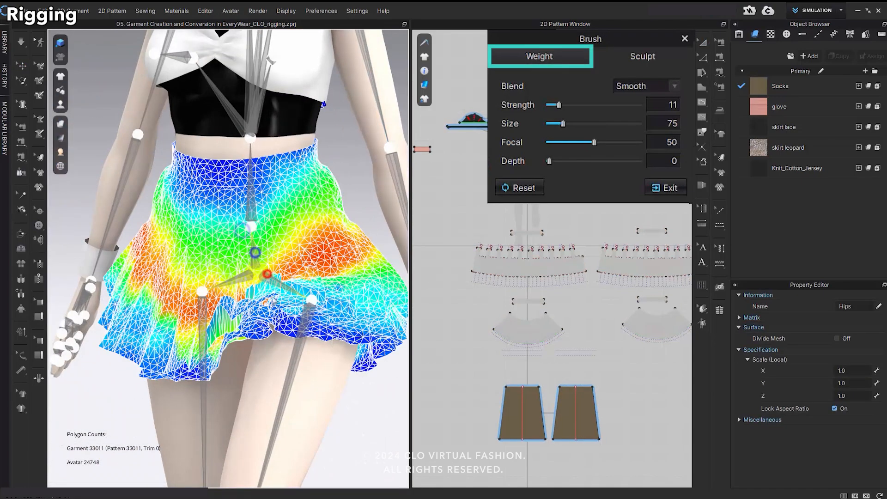
right_click_drag(272, 301, 248, 323)
middle_click_drag(295, 323, 231, 320)
left_click(103, 298)
left_click(164, 263)
scroll(174, 318, "down", 3)
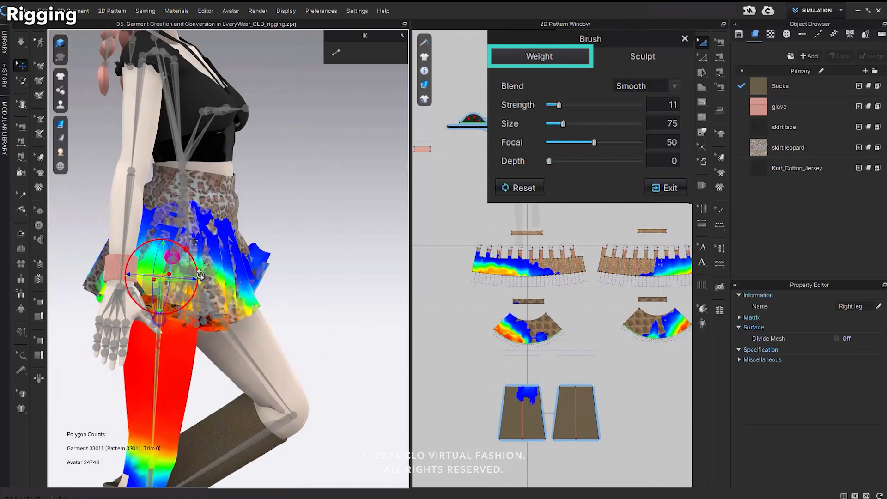
Paint extra right shoulder bone weight onto the top with the Add blend at brush size 33.
scroll(233, 333, "down", 3)
left_click(228, 370)
left_click(338, 400)
right_click_drag(298, 314, 294, 300)
scroll(277, 152, "up", 5)
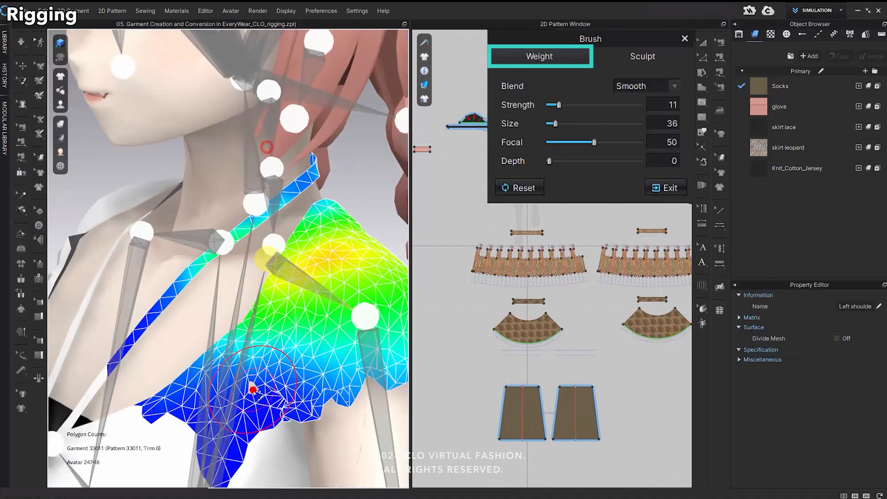
left_click(646, 86)
right_click_drag(267, 370, 277, 376)
scroll(81, 261, "up", 3)
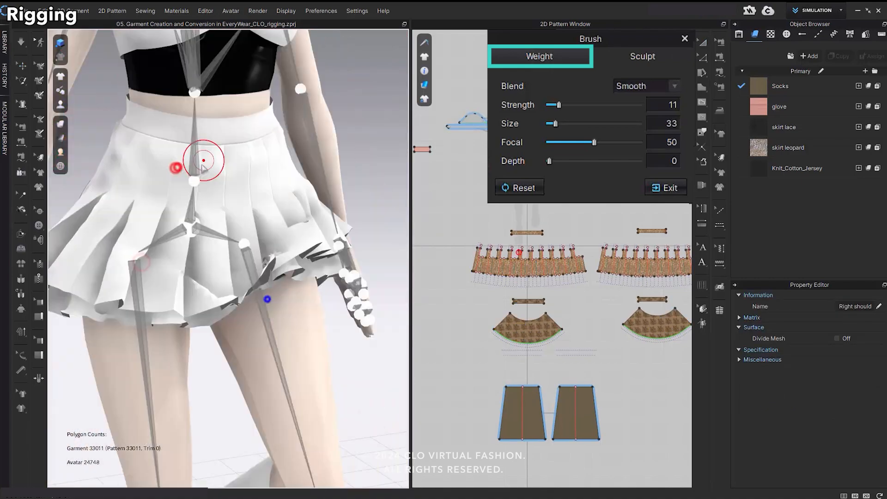
Smooth the skirt's weights for the Spine and Left leg bones, raising the brush size to 69 for the leg.
left_click(191, 224)
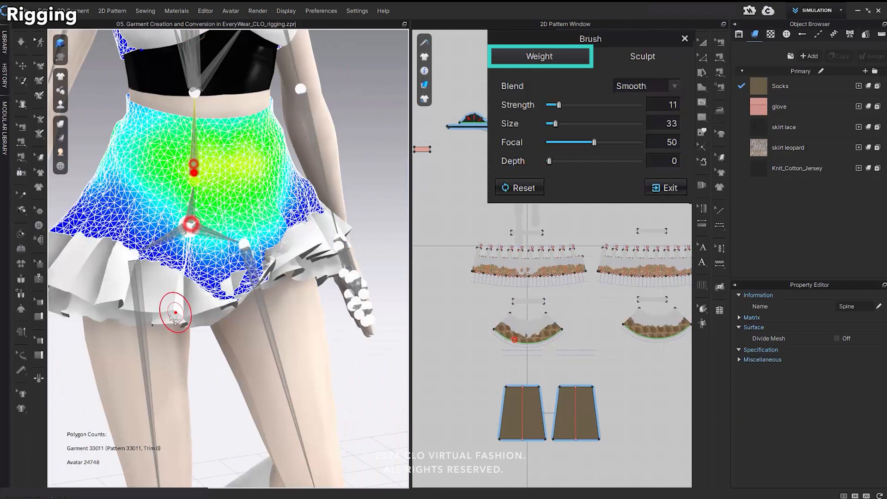
left_click(141, 302)
left_click(265, 294)
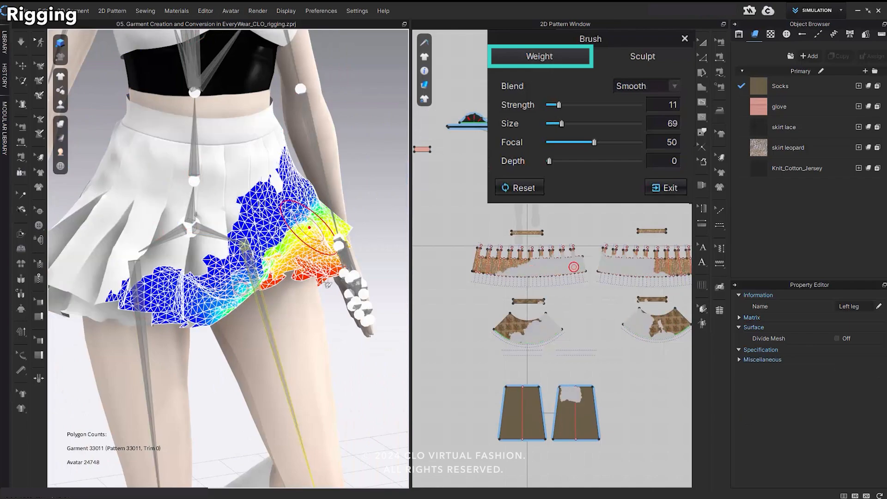
right_click_drag(326, 283, 253, 254)
left_click_drag(253, 254, 279, 287)
left_click(167, 244)
scroll(238, 276, "down", 5)
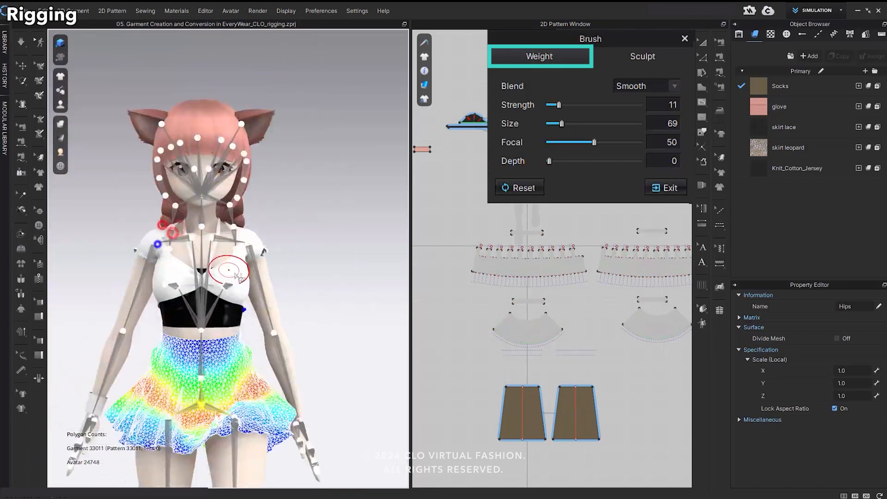
Switch the brush to Sculpt with the Grab blend at size 3 and reshape the top's neckline.
scroll(234, 274, "up", 5)
left_click(639, 60)
scroll(232, 266, "up", 4)
left_click_drag(132, 250, 125, 234)
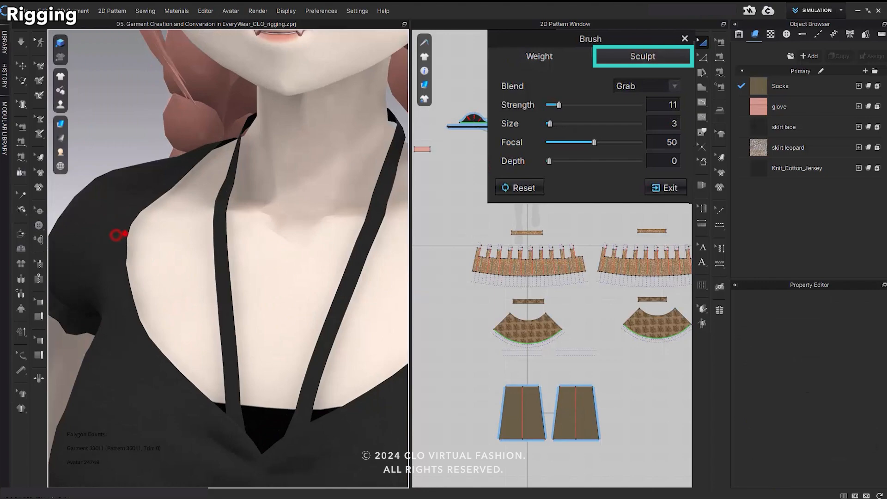
scroll(125, 233, "down", 4)
scroll(382, 257, "up", 4)
mouse_move(363, 235)
right_mouse_down()
mouse_move(234, 256)
mouse_move(120, 260)
right_mouse_up()
Reshape the hem of the top's right sleeve from the front with the Grab brush at size 3.
scroll(233, 256, "down", 3)
scroll(326, 234, "up", 4)
right_click_drag(229, 259, 145, 341)
left_click_drag(144, 352, 156, 340)
scroll(157, 341, "down", 4)
right_click_drag(172, 352, 187, 291)
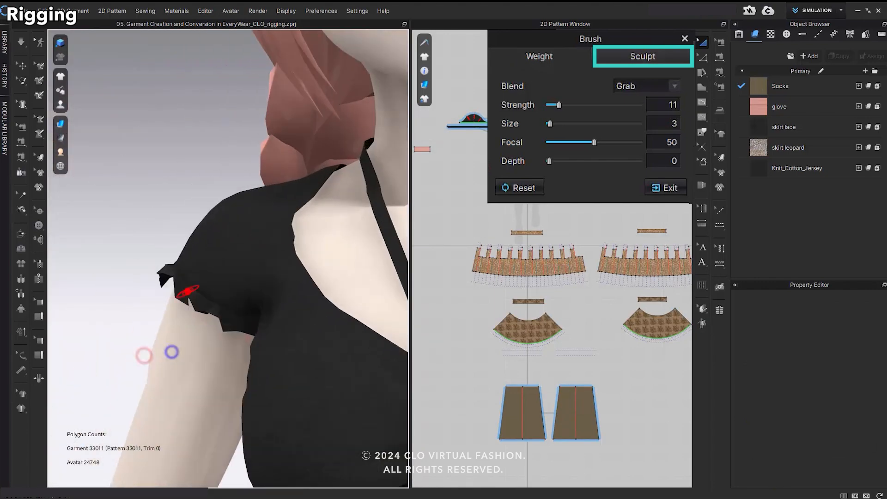
right_click_drag(164, 264, 155, 278)
left_click_drag(154, 281, 160, 289)
left_click_drag(221, 322, 217, 330)
left_click_drag(185, 318, 182, 326)
Adjust the back of the right sleeve's hem with the Grab brush at size 24.
right_click_drag(177, 343, 297, 256)
scroll(297, 257, "up", 3)
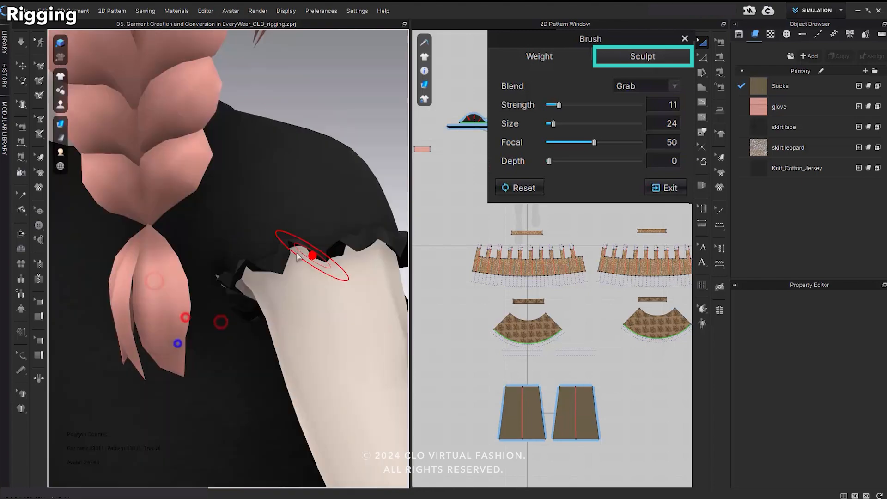
left_click_drag(297, 256, 291, 240)
right_click_drag(281, 311, 283, 376)
scroll(283, 376, "down", 4)
right_click_drag(310, 330, 198, 317)
Reshape the left sleeve's hem around the arm with the Grab brush at size 24.
right_click_drag(283, 282, 341, 309)
scroll(120, 345, "up", 4)
left_click_drag(120, 345, 124, 339)
left_click_drag(173, 352, 175, 359)
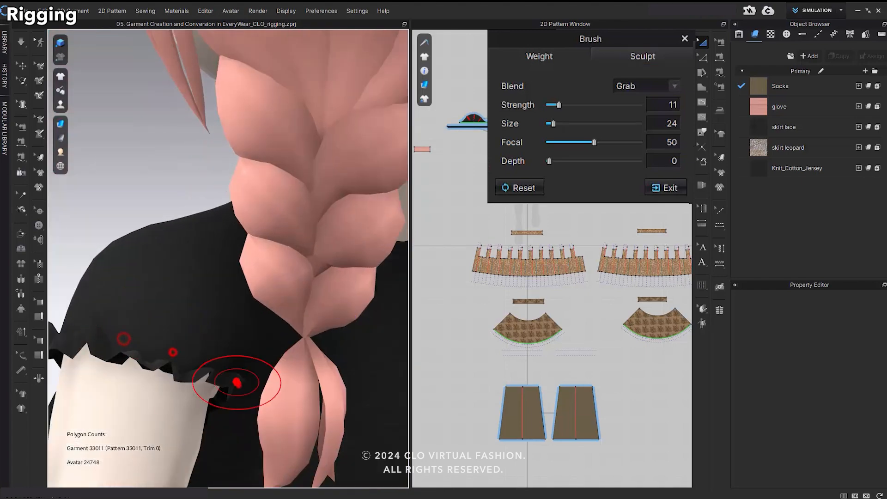
left_click_drag(240, 386, 240, 375)
right_click_drag(240, 374, 159, 311)
left_click_drag(134, 333, 128, 348)
left_click_drag(123, 392, 125, 362)
mouse_move(125, 362)
right_mouse_down()
mouse_move(135, 344)
mouse_move(318, 351)
right_mouse_up()
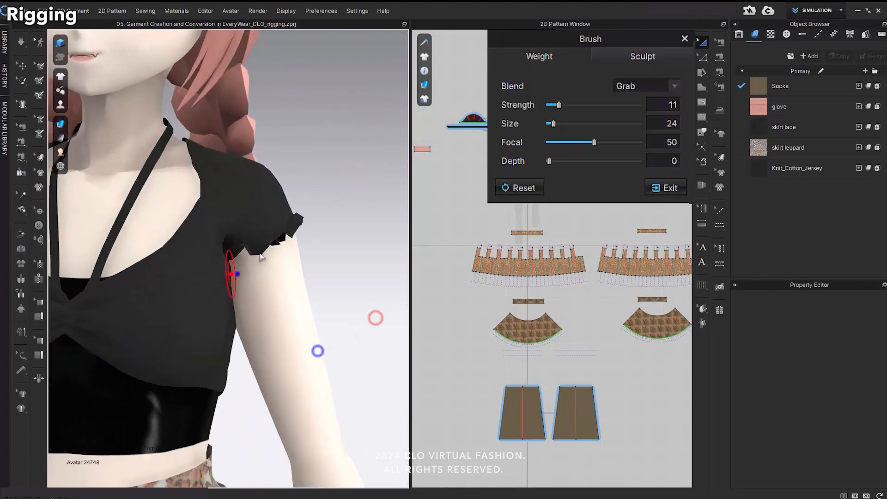
scroll(260, 257, "down", 5)
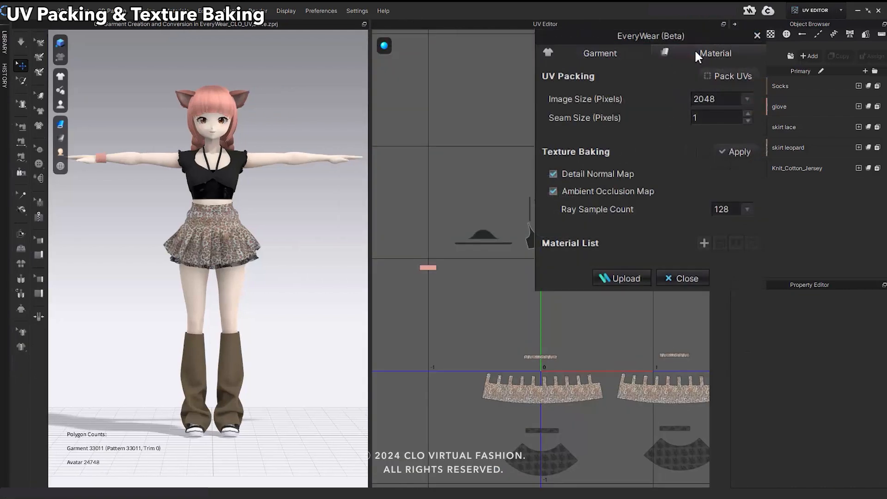
Set the UV packing image size to 1024 pixels and the seam size to 2 pixels.
right_click_drag(566, 315, 494, 315)
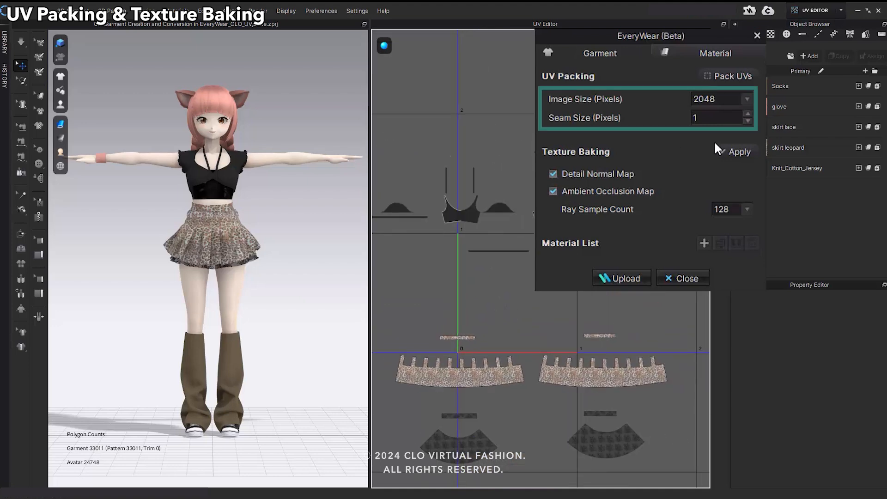
left_click(746, 99)
left_click(728, 142)
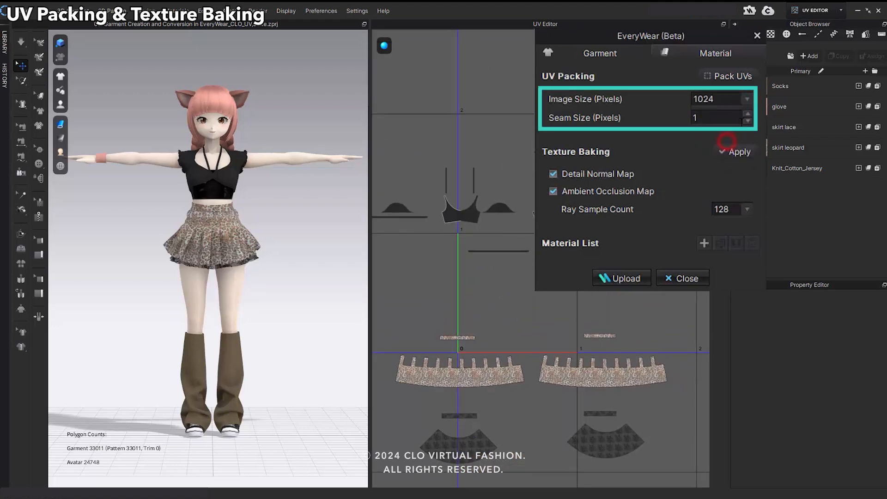
left_click(746, 113)
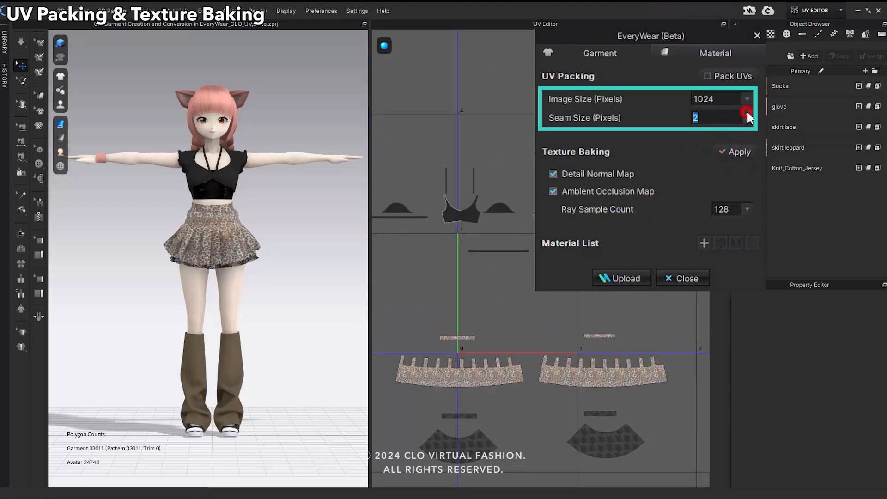
Pack the garment's UVs into the 0 to 1 area with a packing ratio of 99 and Fix Scale Ratio enabled.
left_click(741, 75)
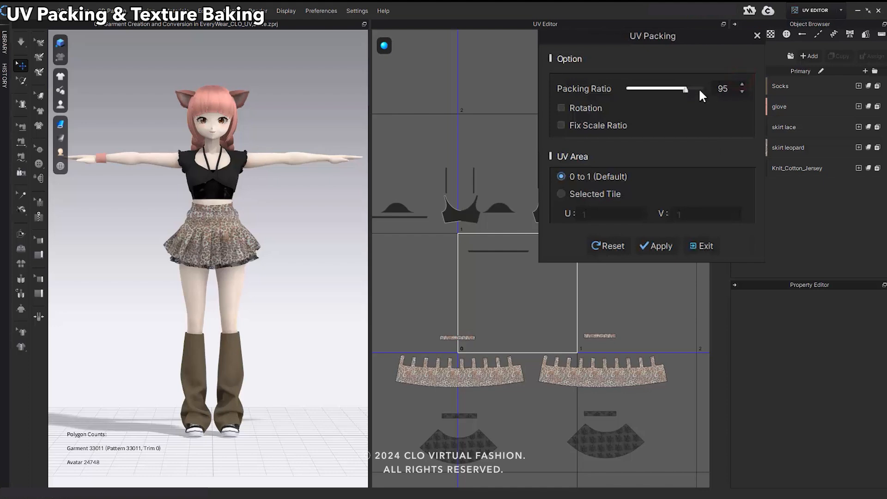
left_click_drag(686, 88, 712, 89)
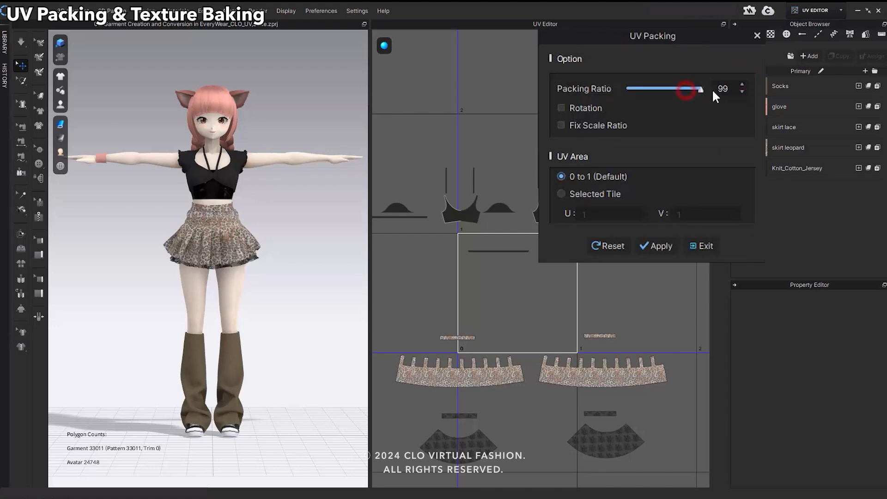
left_click(560, 126)
left_click(660, 249)
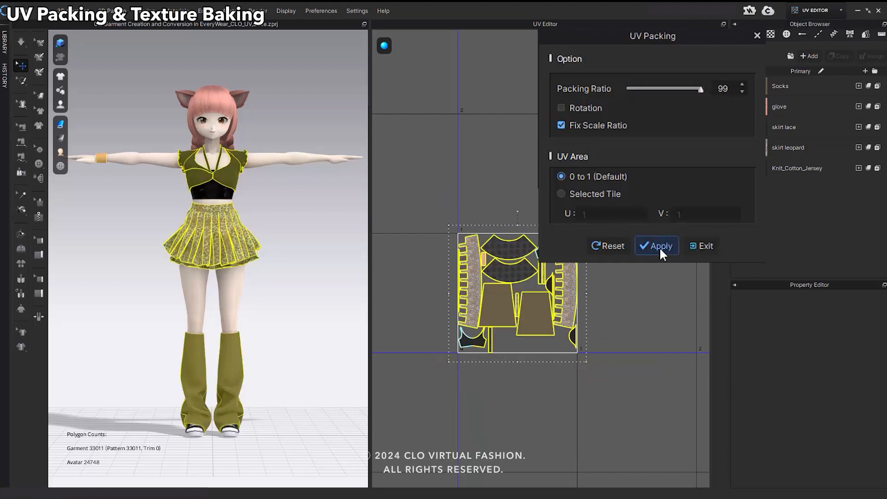
scroll(545, 339, "up", 3)
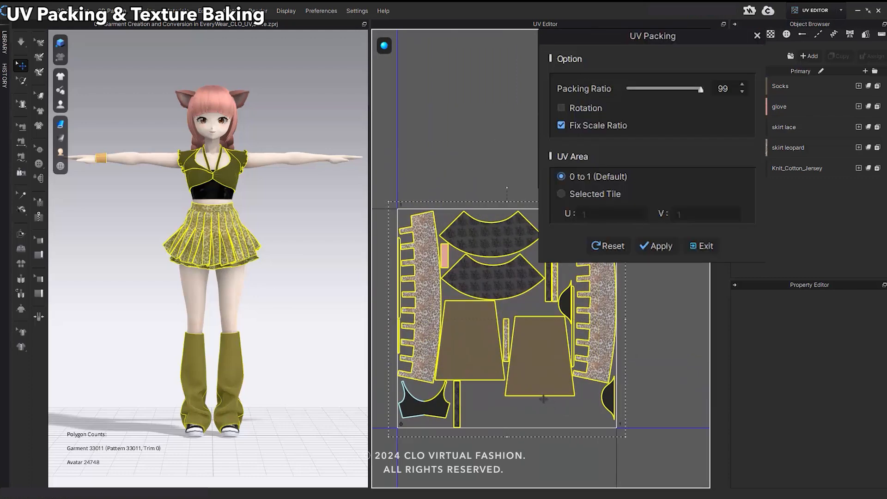
left_click(705, 246)
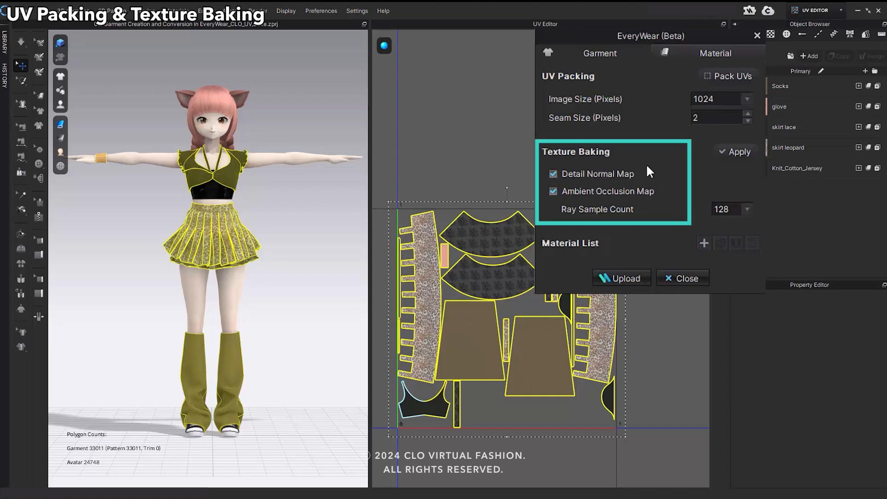
Bake the detail normal and ambient occlusion maps, and show the normal map in a widened UV editor.
left_click(737, 153)
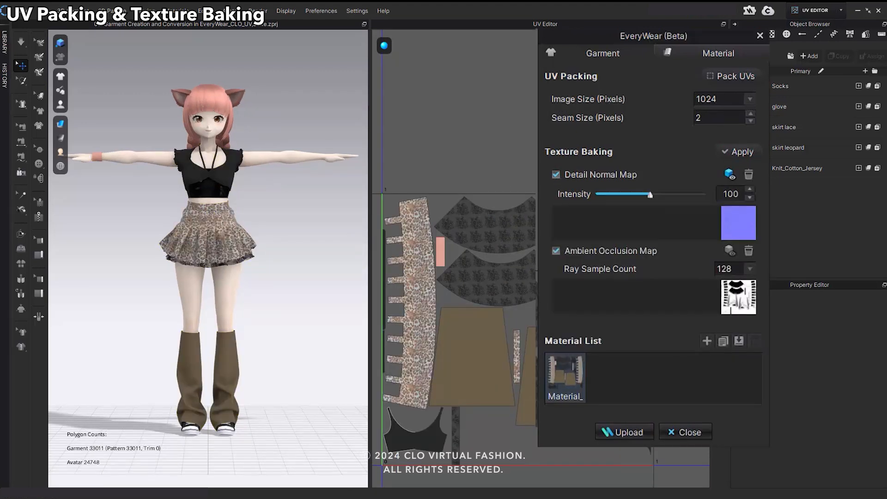
mouse_move(384, 46)
left_click(433, 77)
middle_click_drag(382, 295, 380, 278)
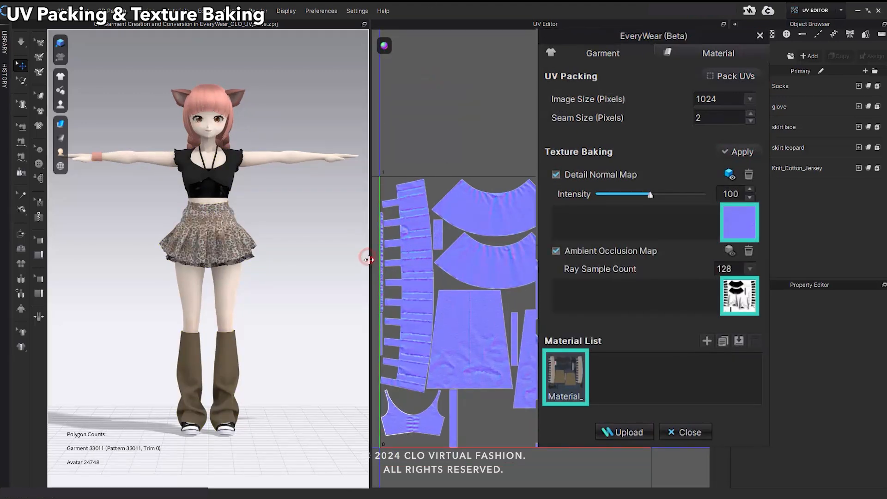
left_click_drag(368, 253, 317, 254)
Preview the baked detail normal map and the ambient occlusion map on the 3D garment.
left_click(730, 175)
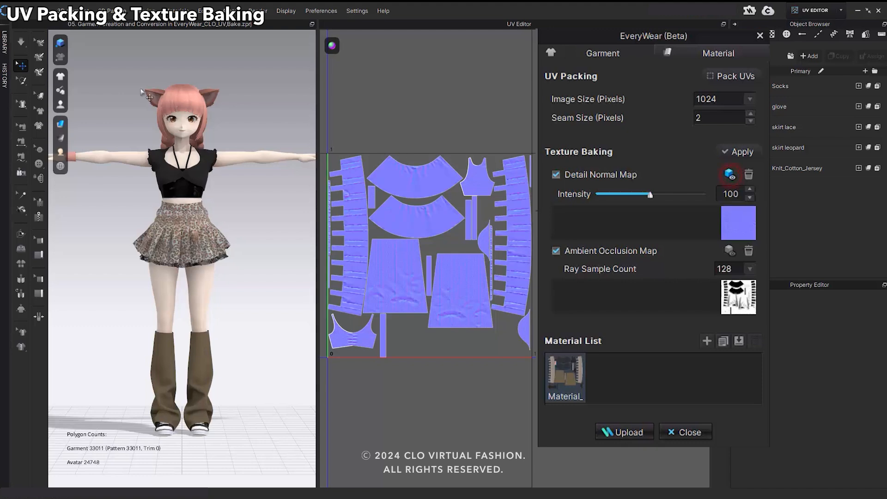
scroll(193, 187, "up", 3)
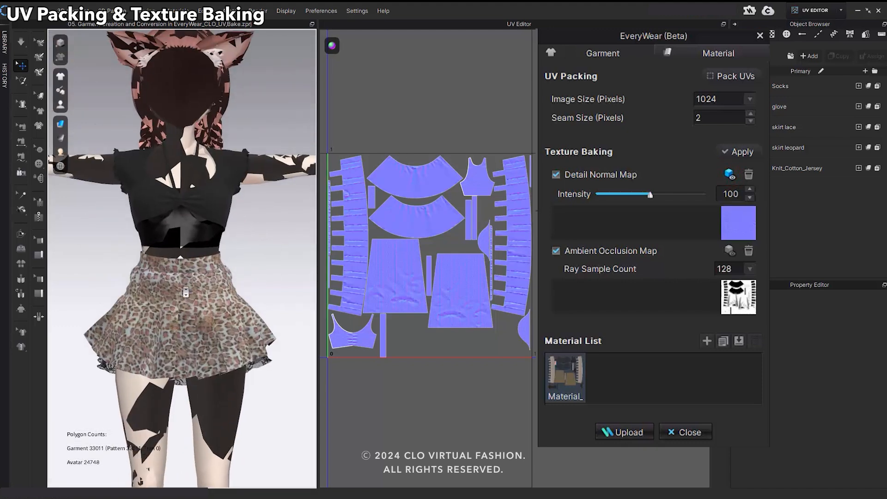
left_click(730, 175)
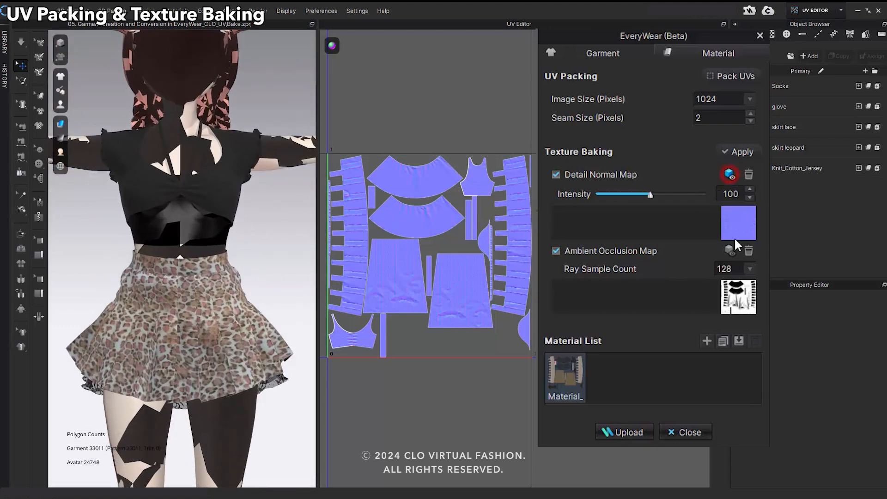
left_click(734, 254)
right_click_drag(148, 270, 580, 366)
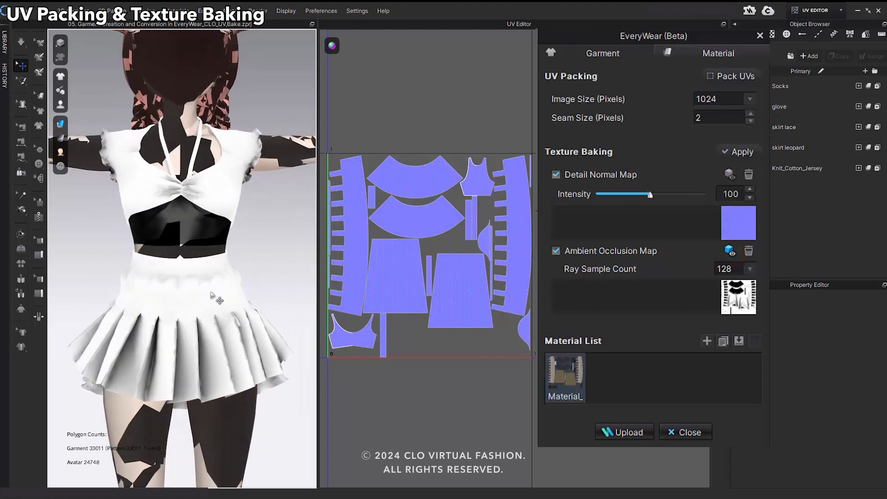
scroll(232, 288, "down", 3)
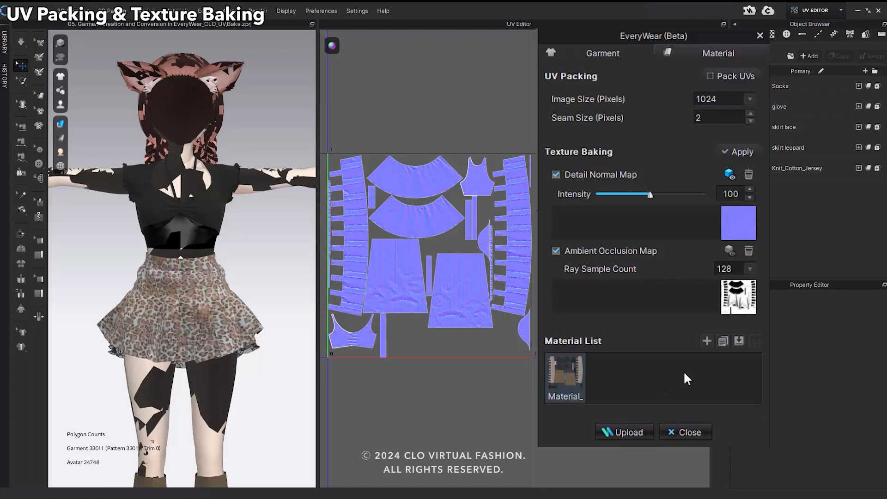
Add a blank material and a duplicate of the baked material to the Material List.
left_click(706, 341)
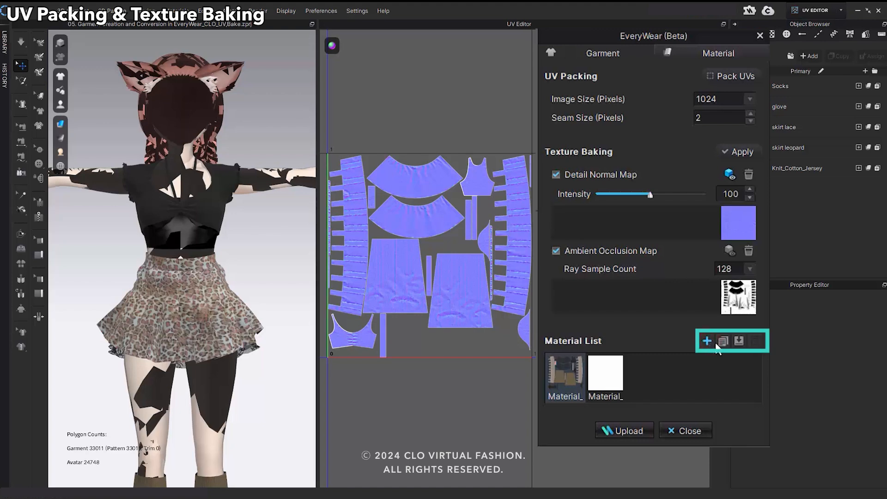
left_click(723, 343)
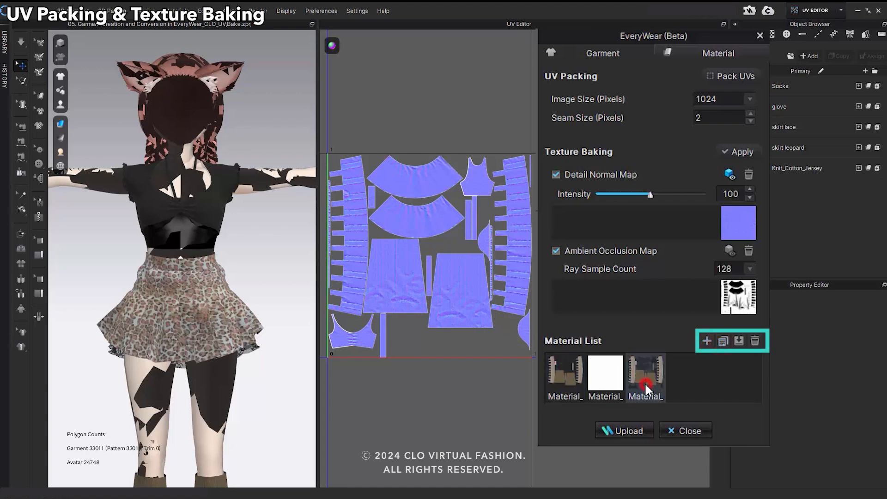
left_click(603, 383)
Delete the duplicated and blank materials from the Material List and select the original baked material.
right_click(642, 378)
left_click(647, 384)
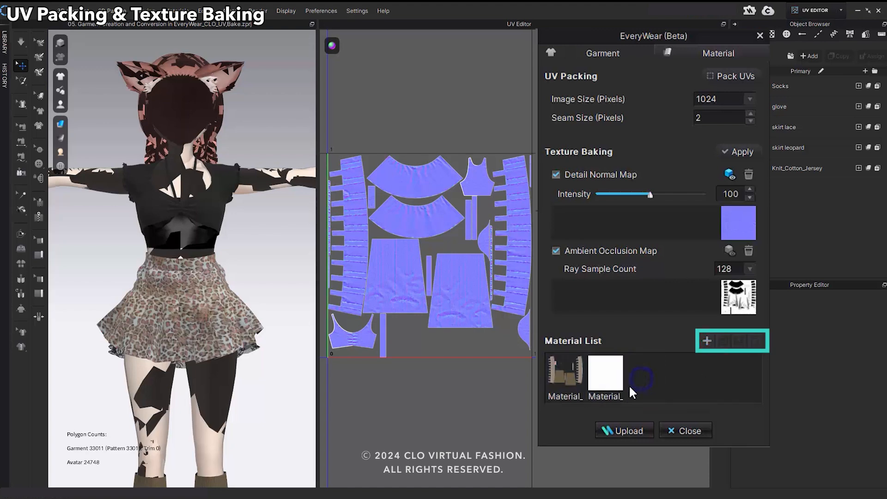
right_click(611, 387)
left_click(618, 392)
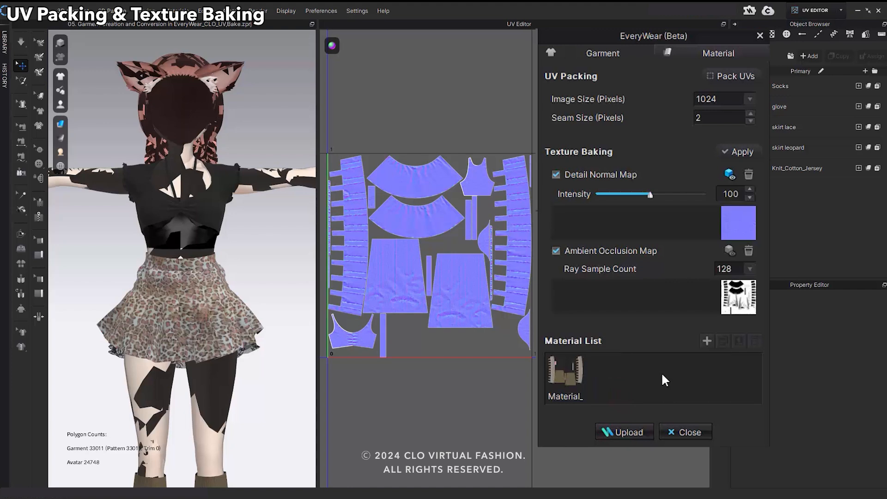
left_click(550, 391)
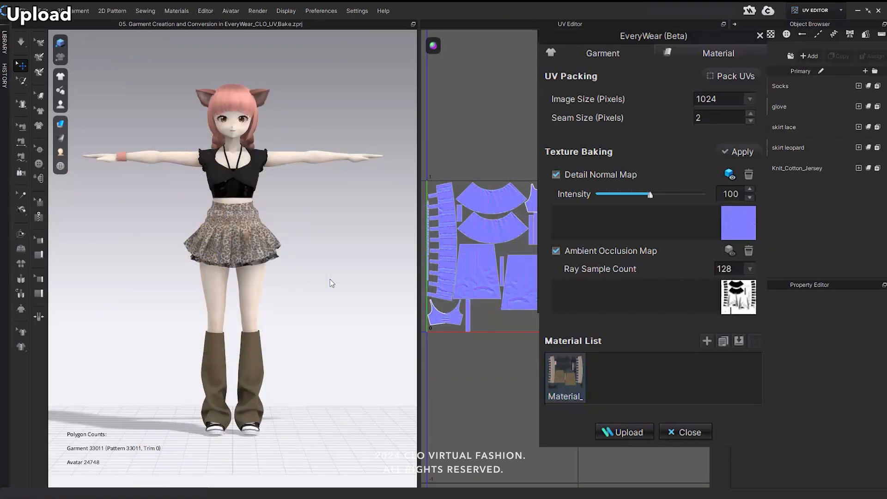
Upload the garment with Opacity, Roughness, Metalness and AmbientOcclusion textures included and OpenGL as the graphic library.
left_click(628, 432)
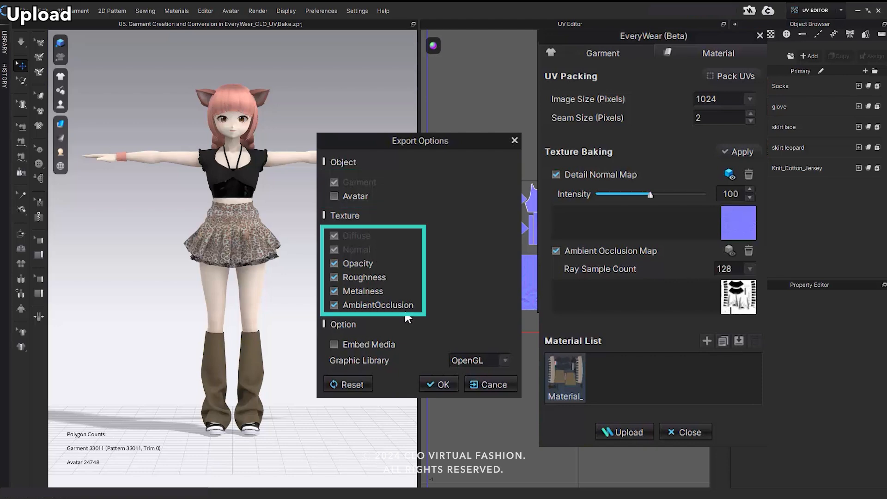
left_click(442, 385)
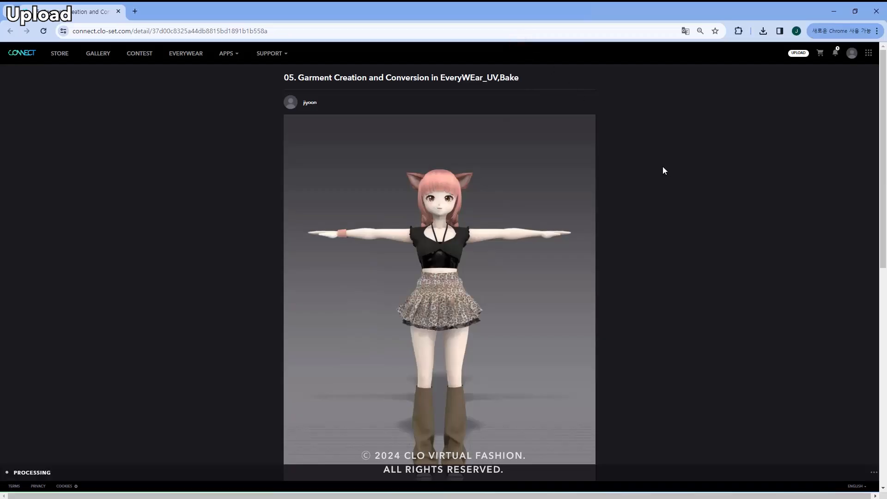
Download the converted garment as FBX from its CONNECT page, specifying VRChat as the targeted platform.
scroll(673, 193, "down", 5)
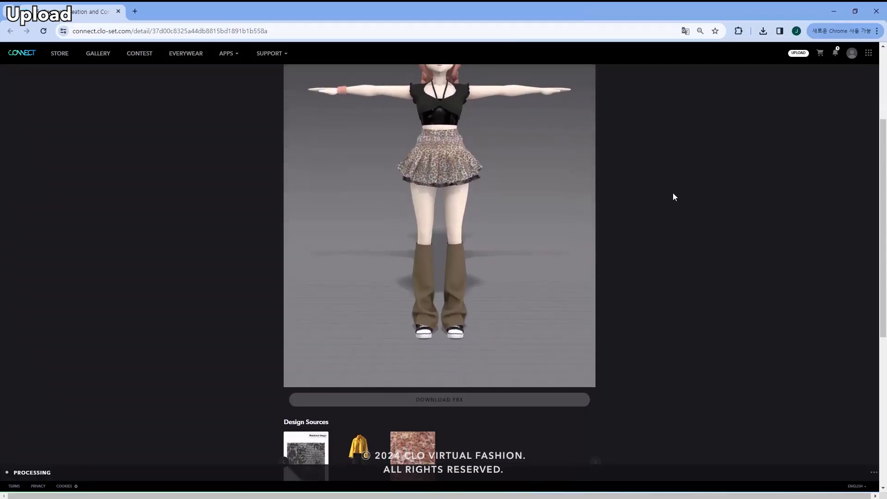
scroll(673, 198, "down", 2)
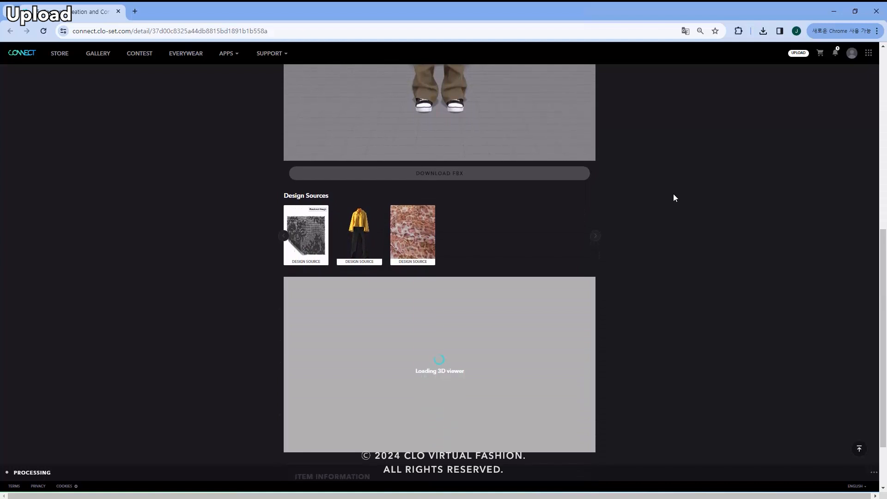
scroll(673, 196, "down", 1)
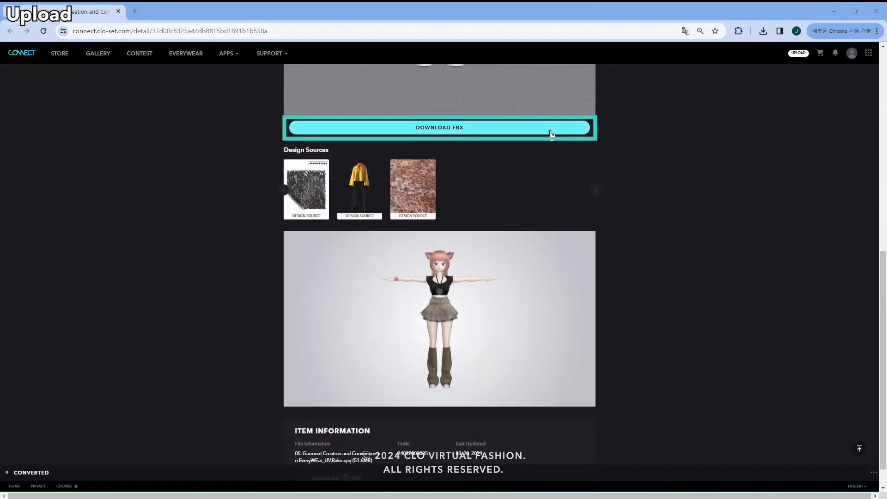
left_click(549, 132)
left_click(446, 253)
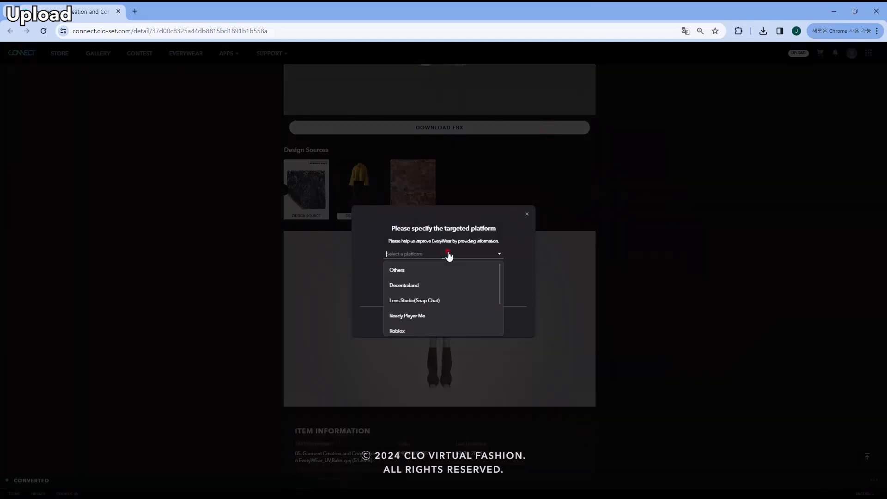
scroll(419, 312, "down", 1)
left_click(408, 301)
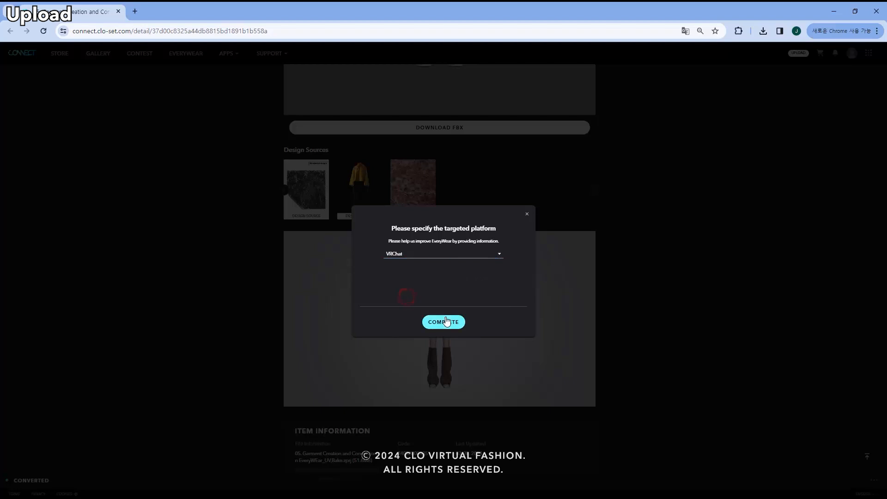
left_click(445, 317)
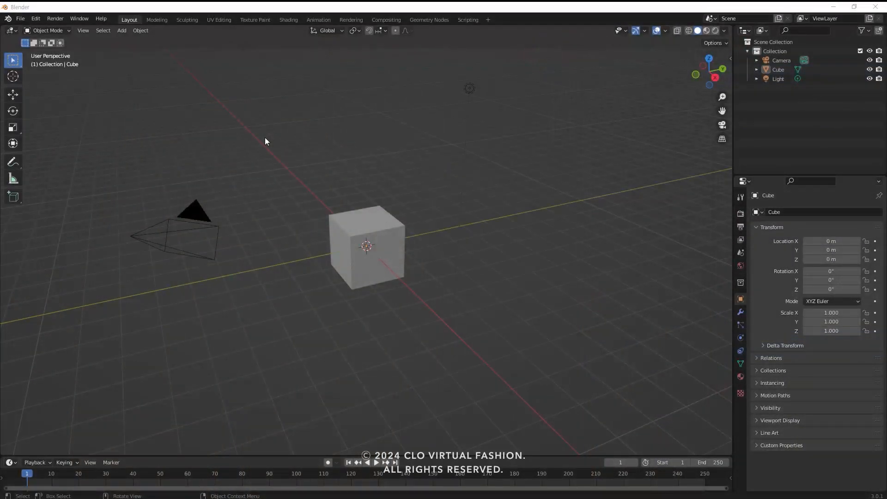
Switch to Blender and open the recent avatar project VRM to FBX.blend.
left_click(22, 18)
mouse_move(46, 47)
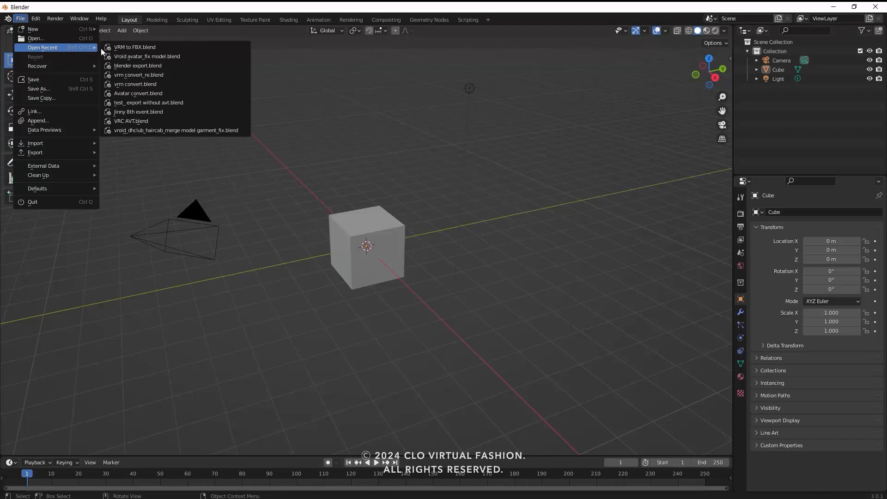
left_click(134, 47)
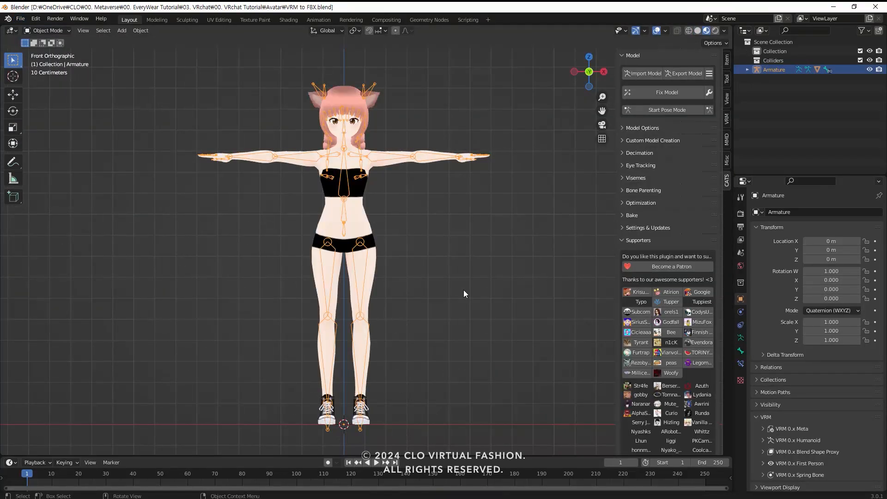
Import the garment file VRchat outfit.fbx from the Export_CONNECT folder into the avatar scene.
left_click(20, 19)
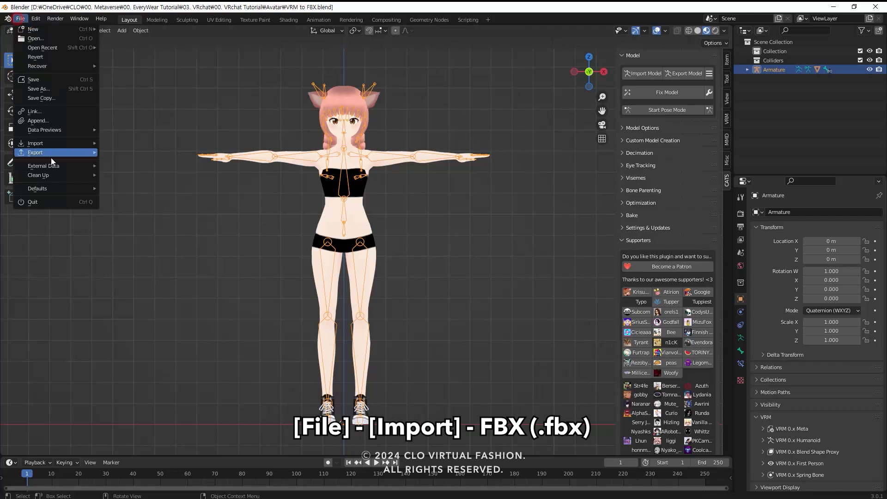
mouse_move(57, 142)
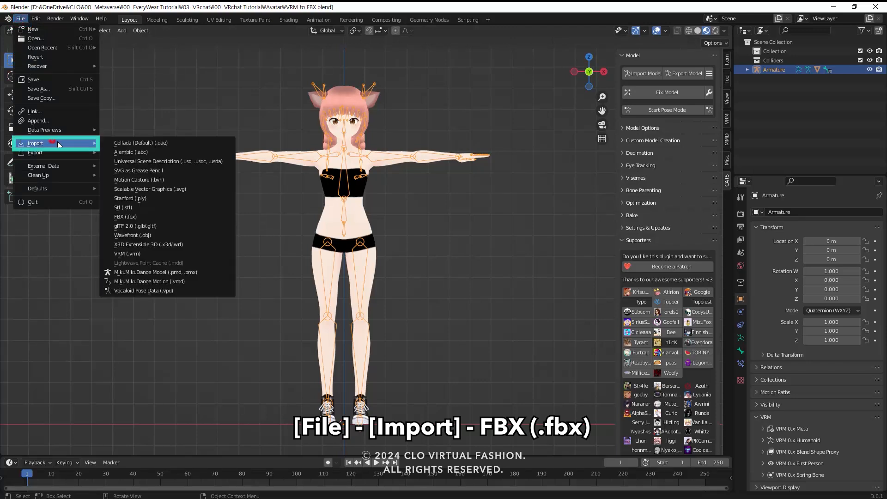
left_click(126, 216)
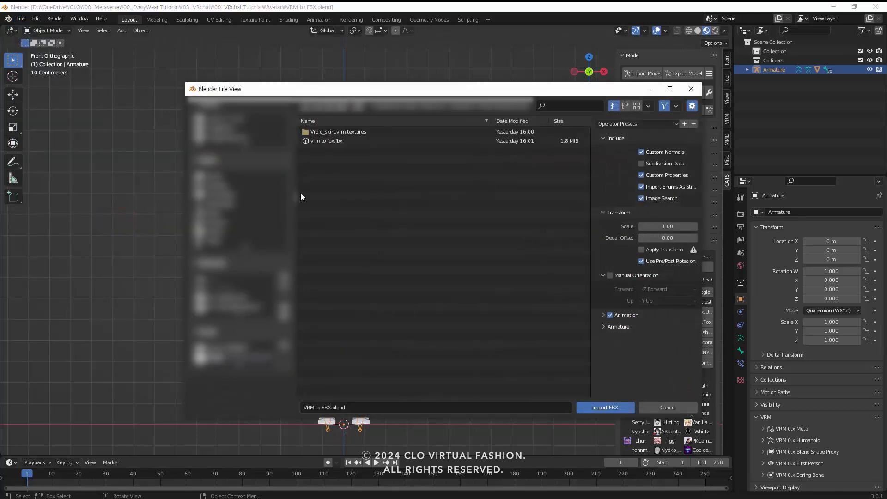
left_click(329, 107)
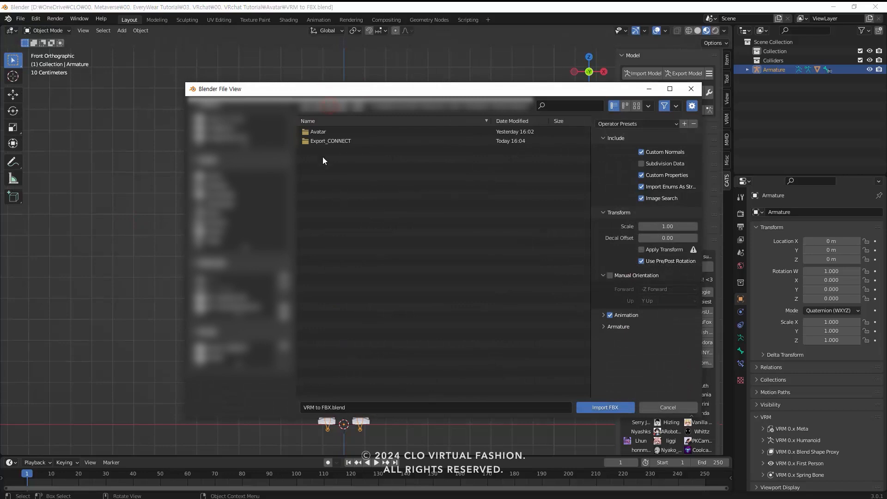
double_click(322, 141)
left_click(322, 133)
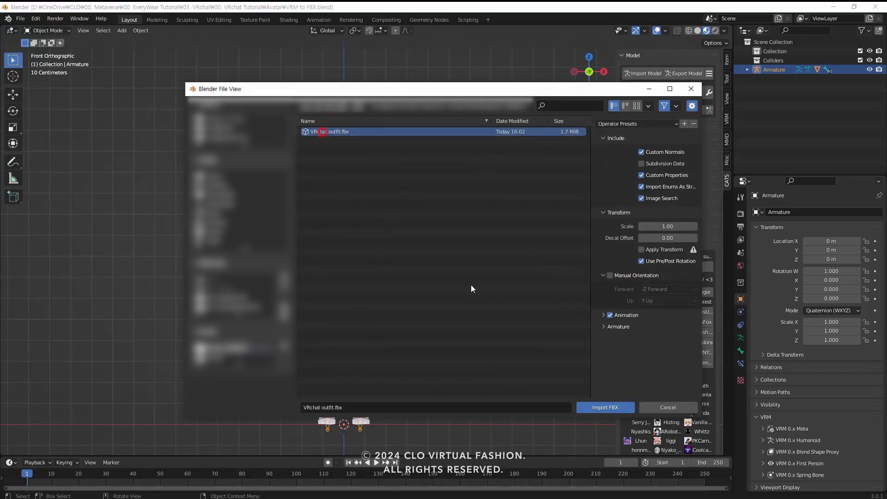
left_click(601, 407)
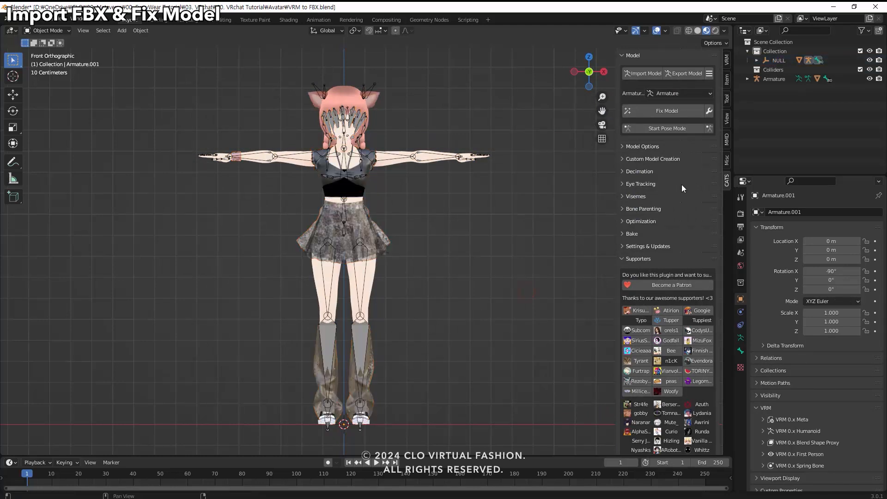
Delete the Collection that holds the imported NULL hierarchy, keeping its contents in the scene.
left_click(771, 51)
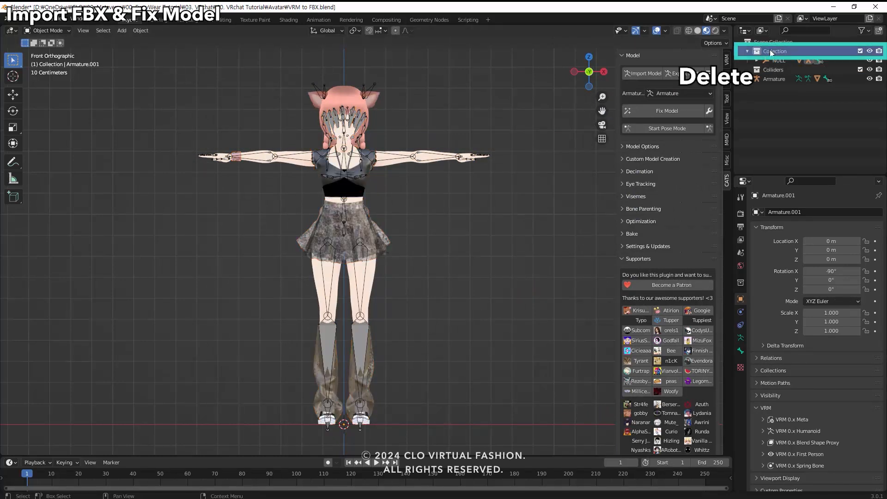
key("Delete")
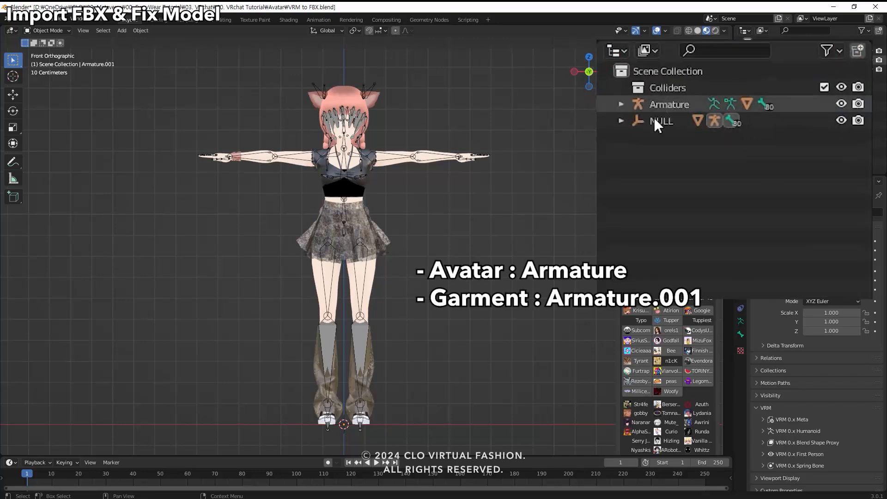
Expand the NULL and Armature hierarchies and unparent the garment's Armature.001 from NULL.
left_click(621, 120)
left_click(637, 136)
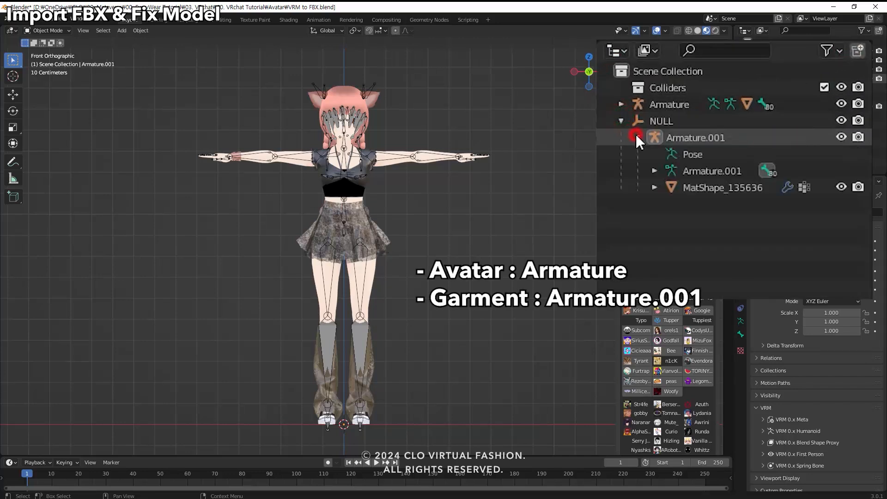
left_click(621, 104)
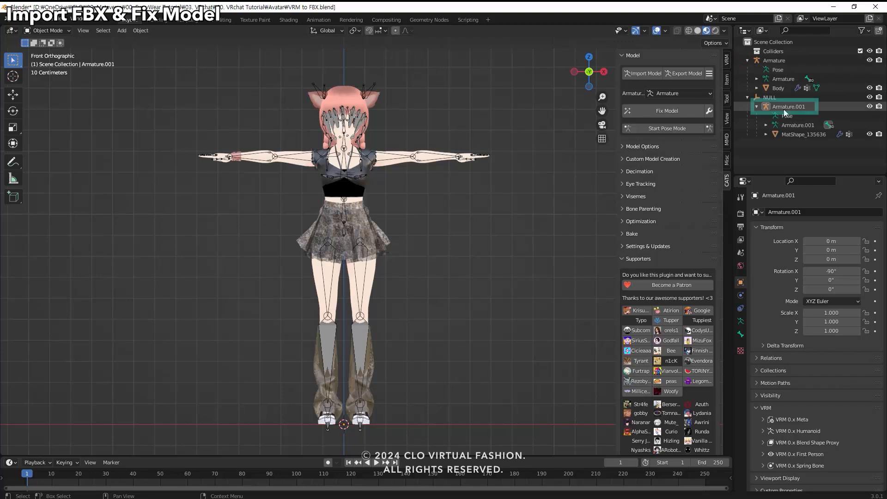
left_click(784, 108)
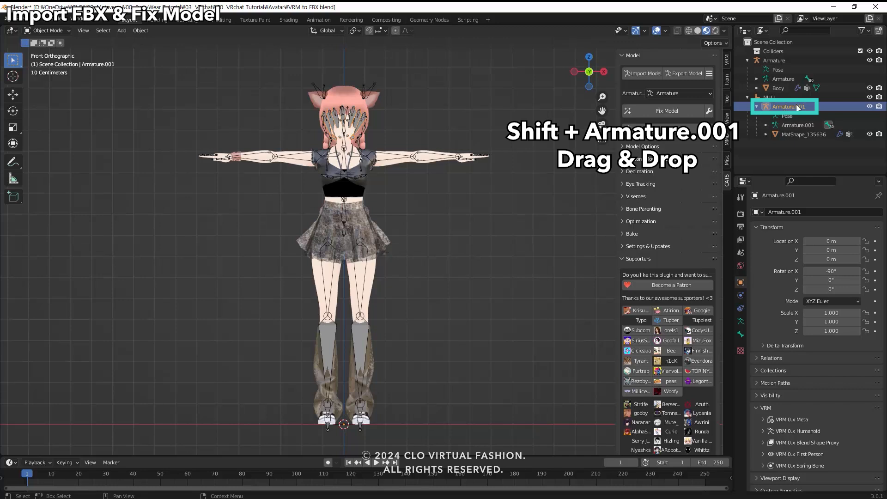
left_click_drag(798, 108, 781, 158, "shift")
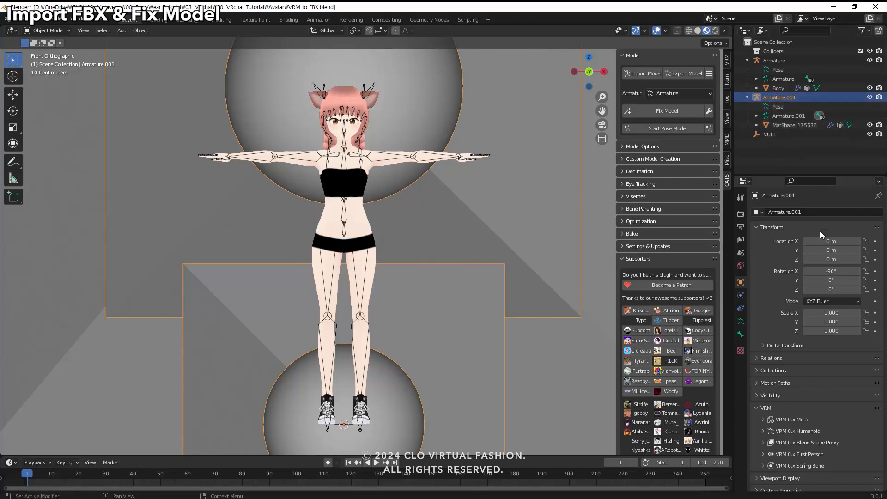
Set the scale of Armature.001 to 0.01 on X, Y and Z and its X rotation to 0°.
left_click(836, 315)
type("0.01")
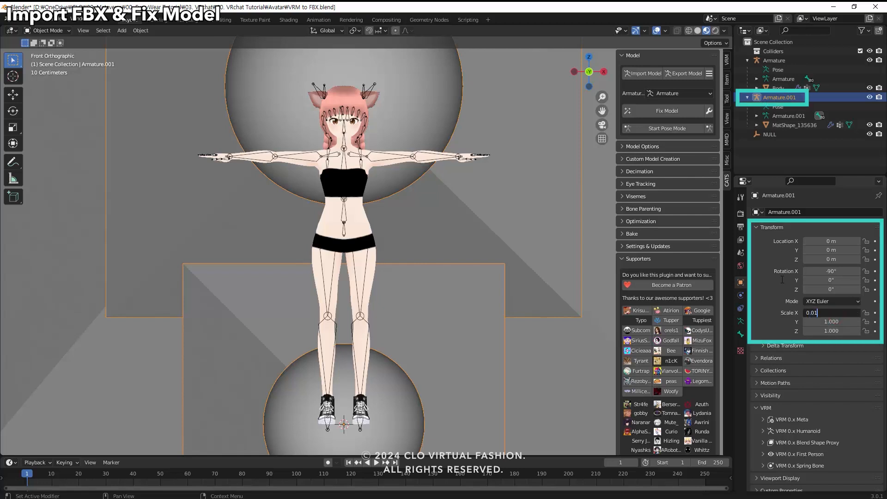
key("Tab")
type("0.01")
key("Tab")
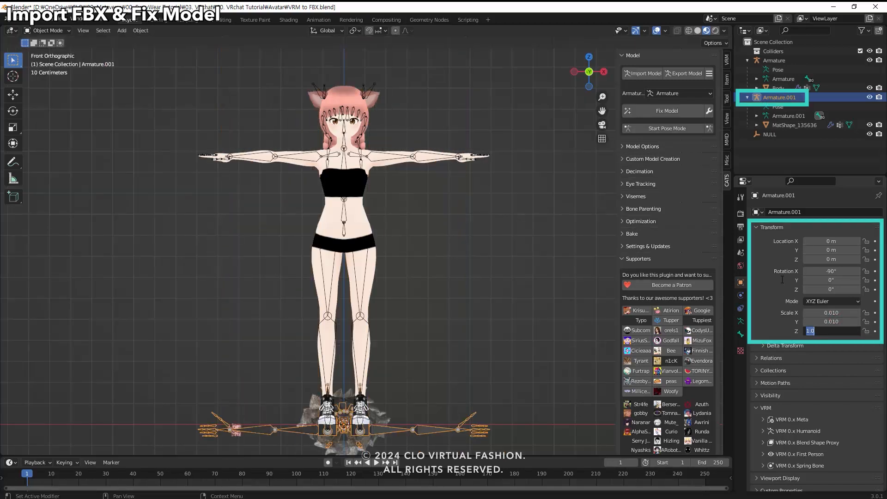
type("0.01")
key("Tab")
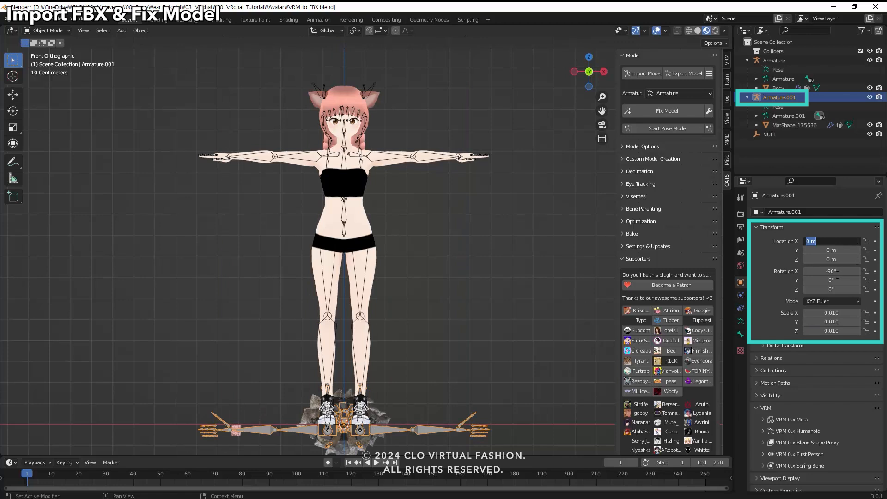
left_click(836, 272)
type("0")
key("Return")
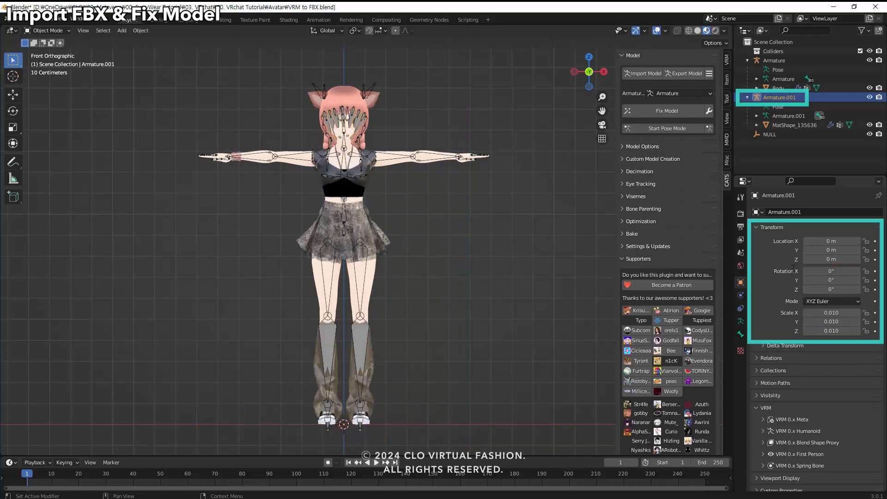
Delete the leftover NULL object from the scene.
left_click(769, 134)
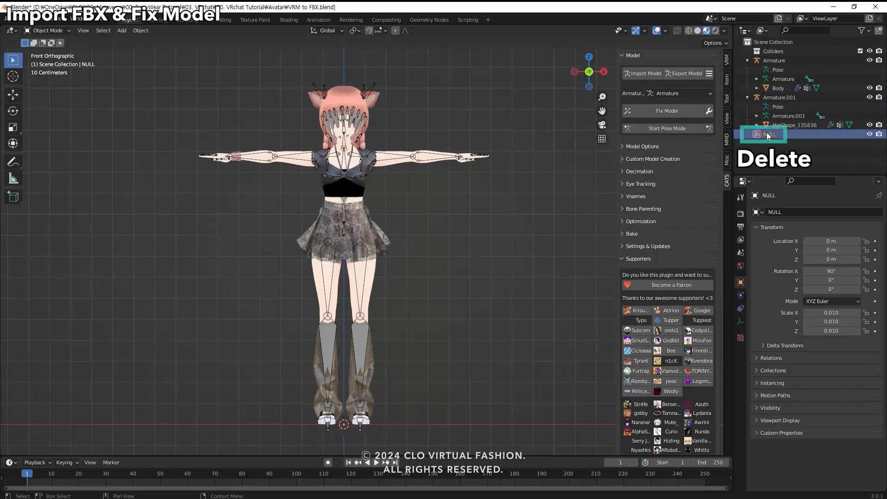
key("Delete")
Select Armature.001, turn off Join Meshes in the Fix Model settings, and run Fix Model.
left_click(778, 98)
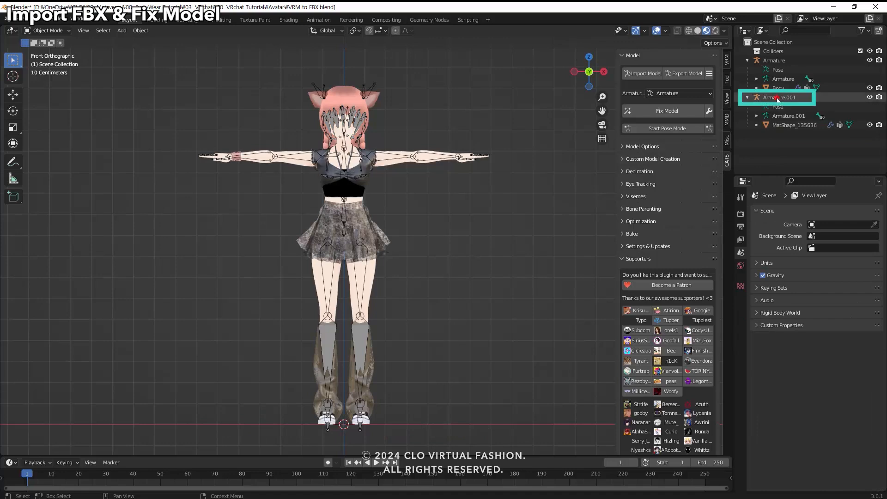
left_click(709, 111)
left_click(672, 168)
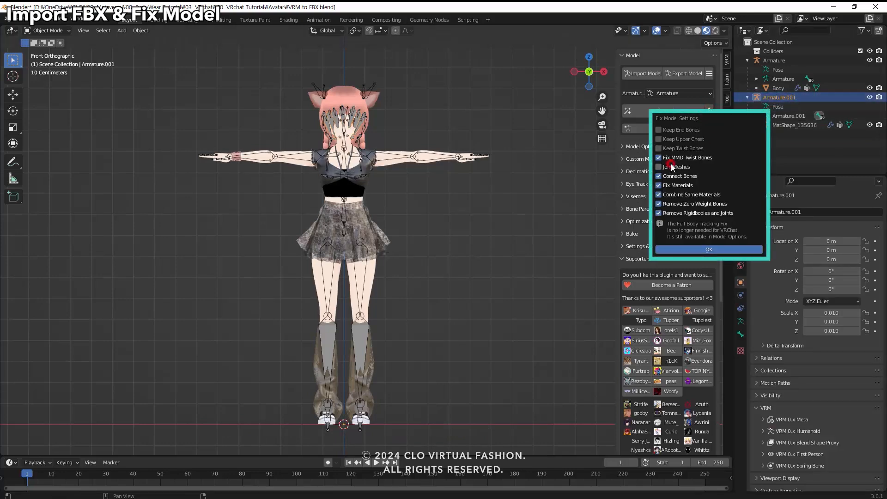
left_click(722, 365)
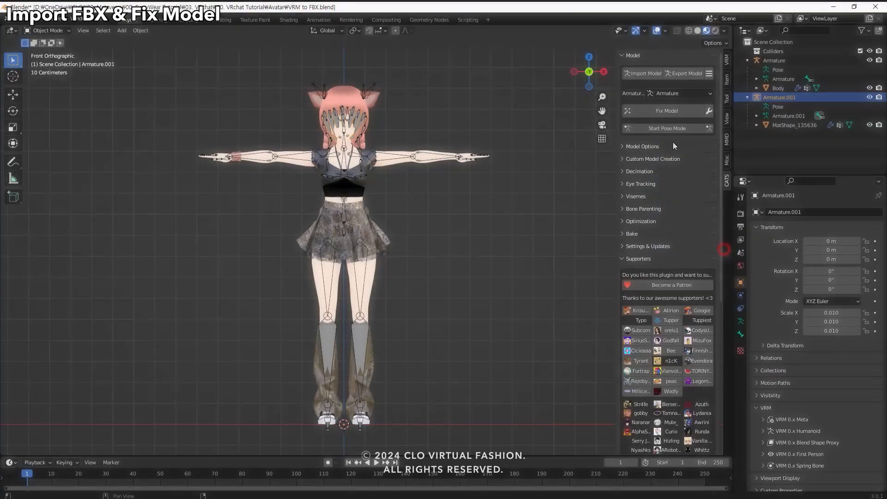
left_click(661, 112)
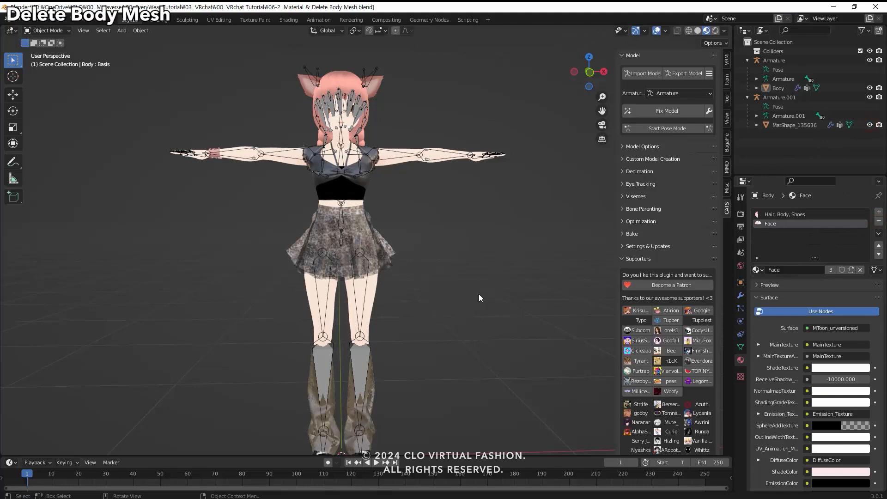
Select the avatar's Body mesh in front view and enter Edit Mode with the upper body framed.
key("KP_1")
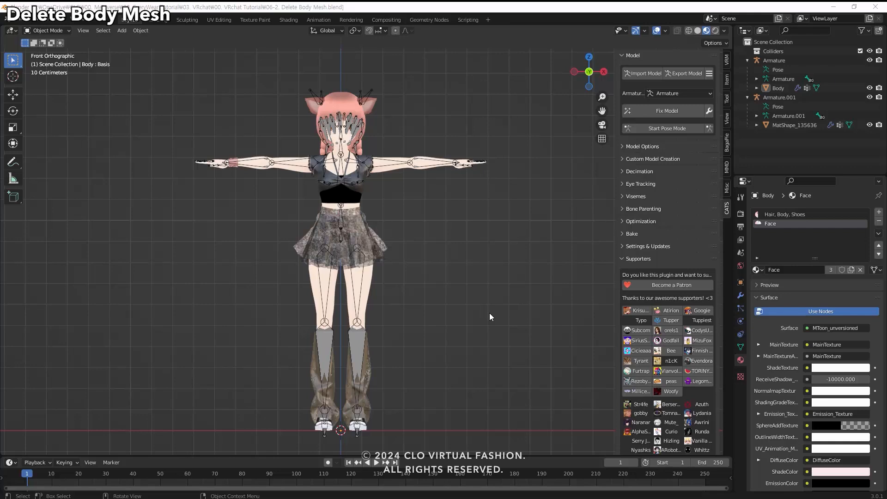
left_click(365, 279)
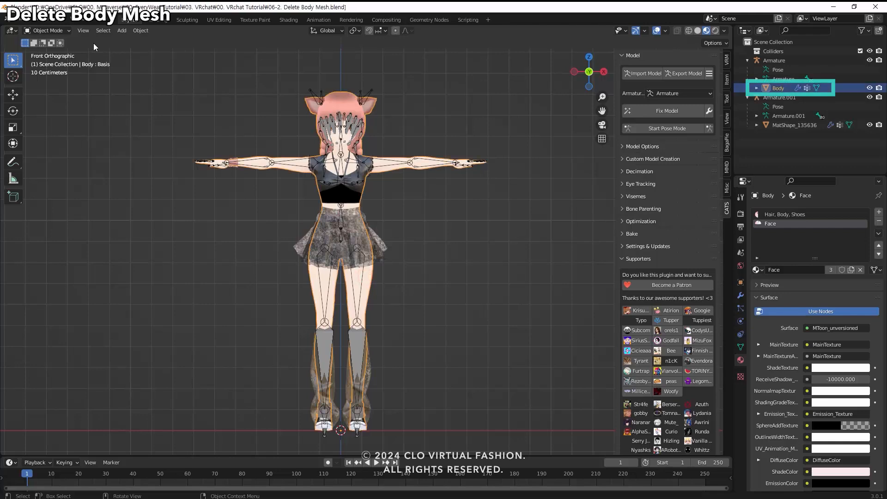
left_click(42, 31)
left_click(43, 51)
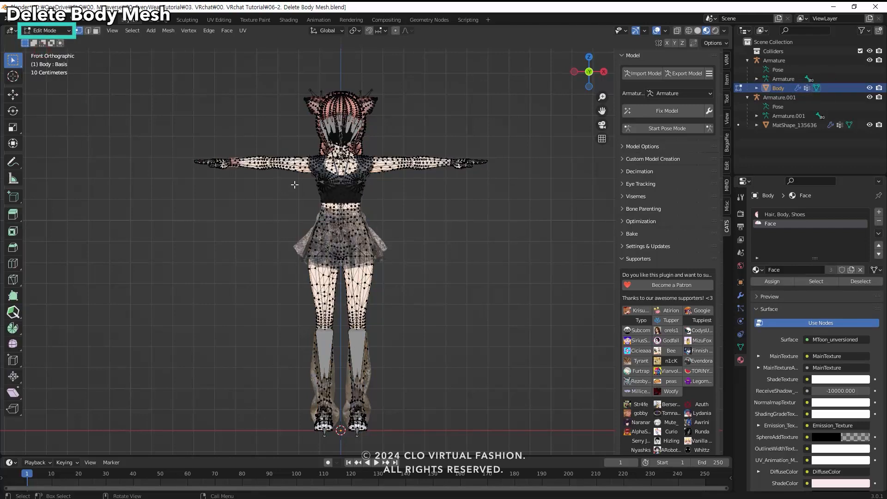
scroll(300, 180, "up", 4)
middle_click_drag(304, 160, 298, 203, "shift")
scroll(293, 222, "up", 5)
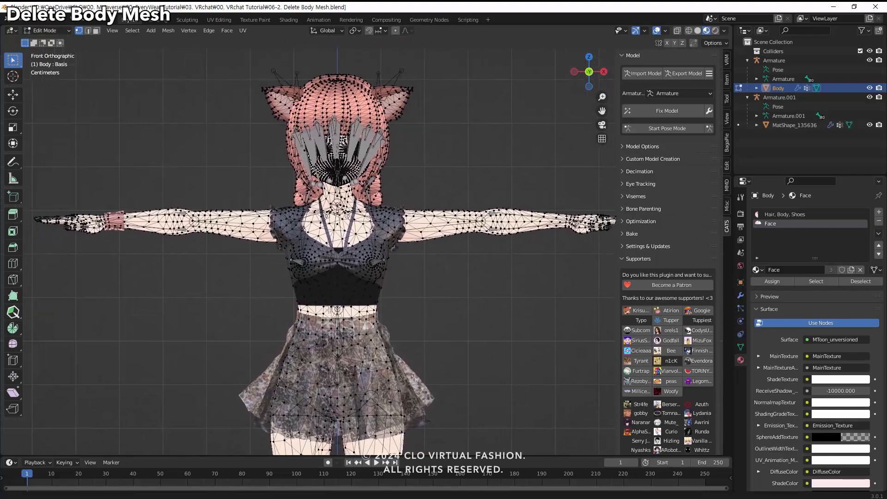
Turn on X-ray display and delete the Body vertices hidden beneath the middle of the skirt.
scroll(287, 254, "up", 3)
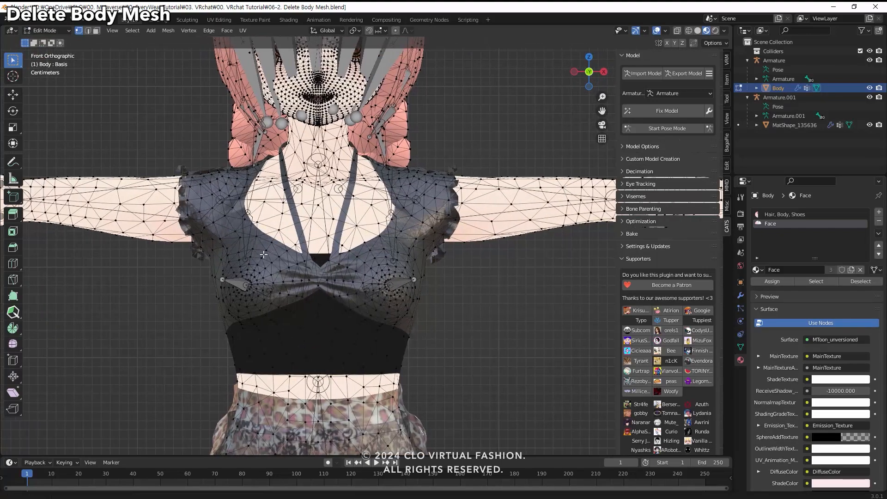
middle_click_drag(311, 245, 306, 92, "shift")
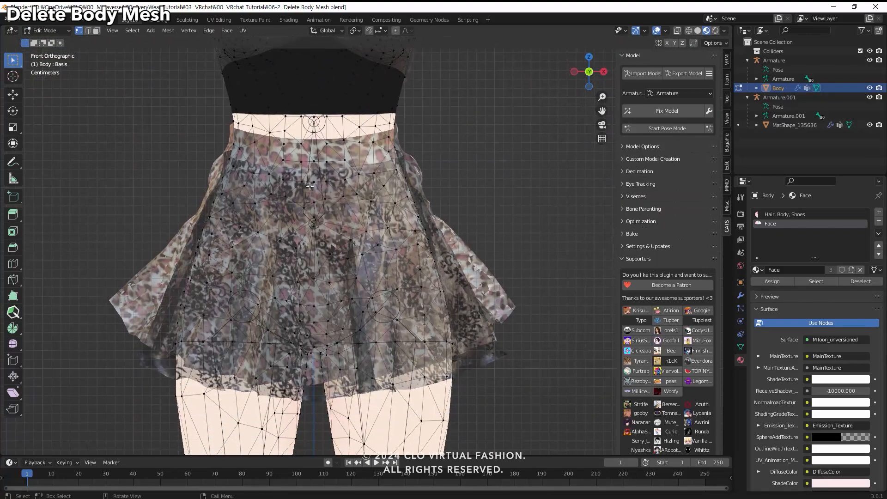
key("alt+z")
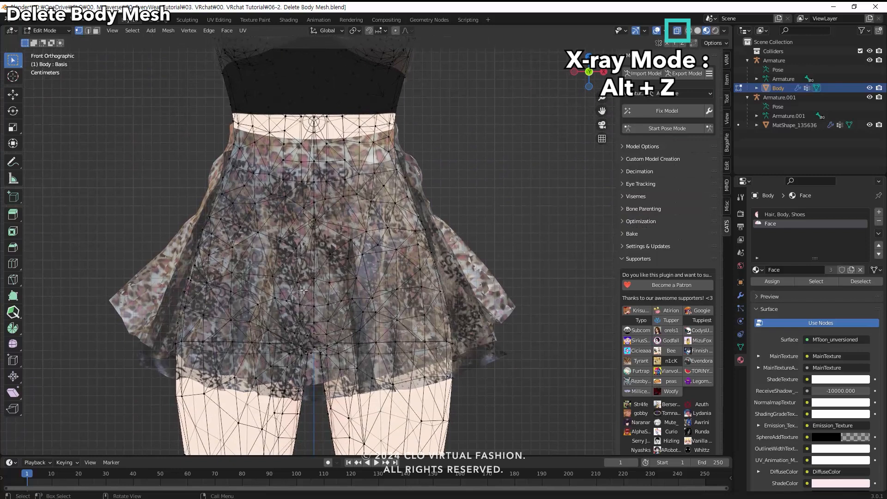
left_click_drag(148, 162, 494, 319)
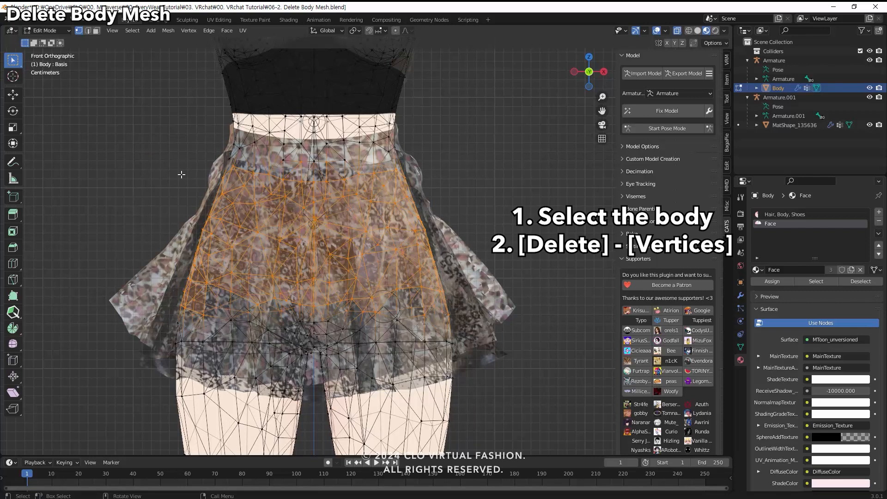
left_click_drag(215, 209, 511, 316)
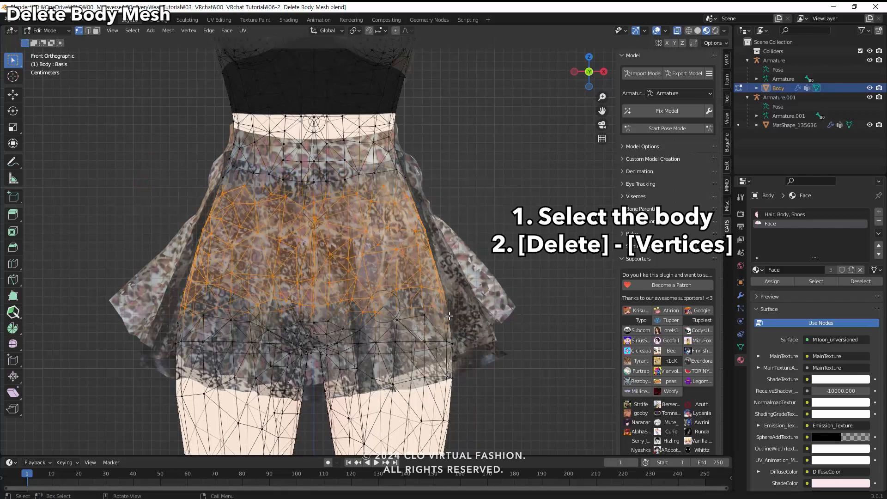
key("Delete")
left_click(448, 315)
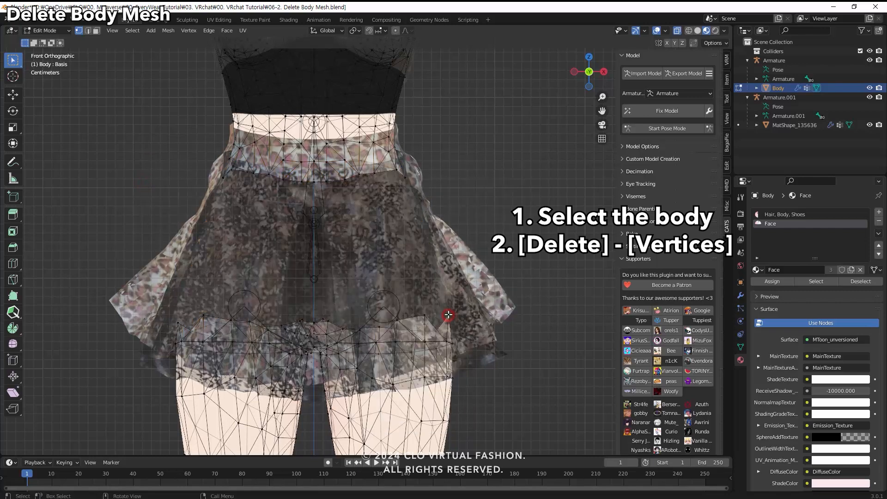
Delete the Body vertices hidden beneath both bust areas of the top.
scroll(412, 263, "down", 2)
scroll(412, 262, "down", 5)
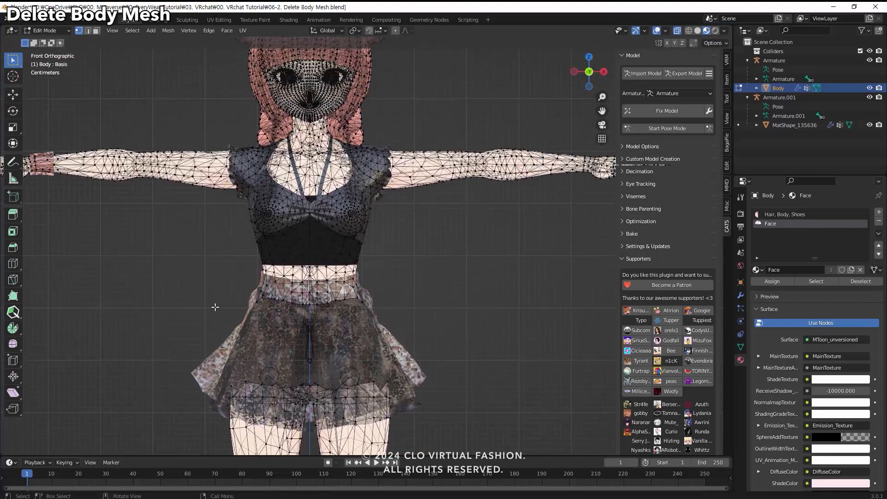
scroll(204, 266, "up", 5)
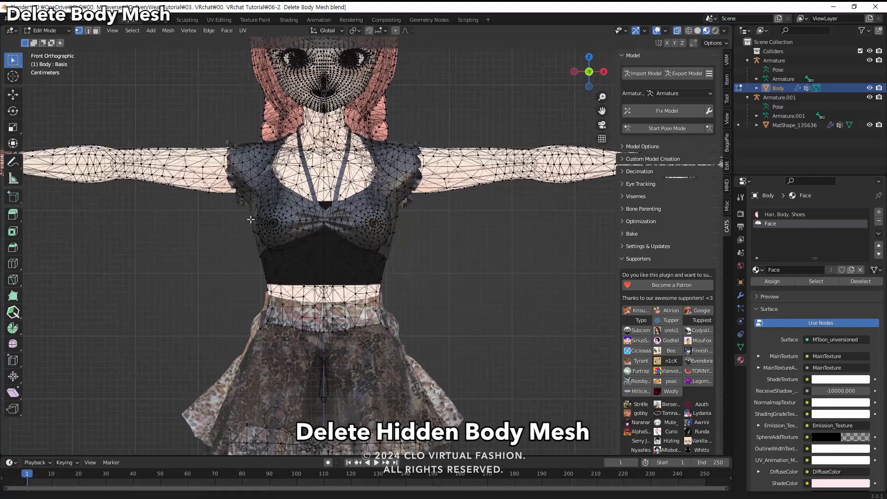
left_click_drag(208, 260, 273, 296)
key("x")
left_click(272, 296)
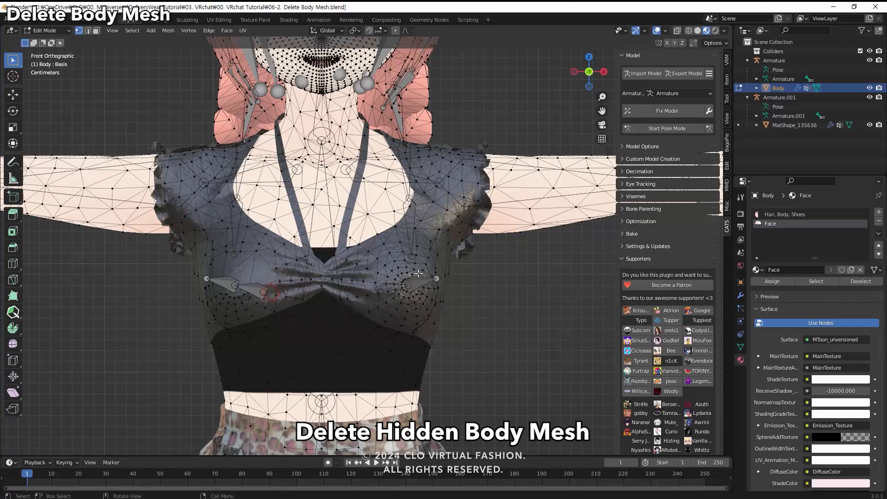
left_click_drag(375, 259, 449, 297)
key("x")
left_click(449, 297)
Delete the leftover hidden Body vertices along both outer sides of the top, below the sleeves.
left_click_drag(421, 246, 446, 311)
key("x")
left_click(446, 311)
left_click_drag(194, 249, 231, 303)
key("x")
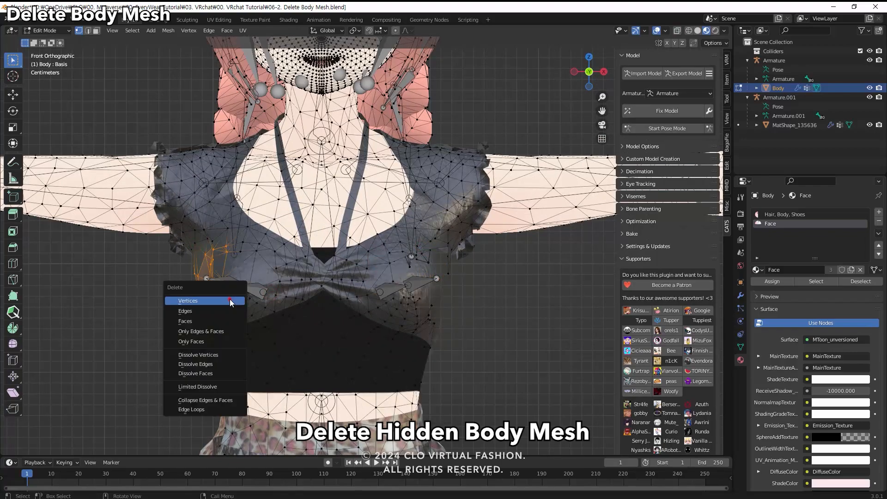
left_click(231, 303)
Delete the hidden Body vertices in the middle of the back beneath the top, and return to the front view.
middle_click_drag(390, 323, 207, 297)
left_click_drag(305, 244, 380, 332)
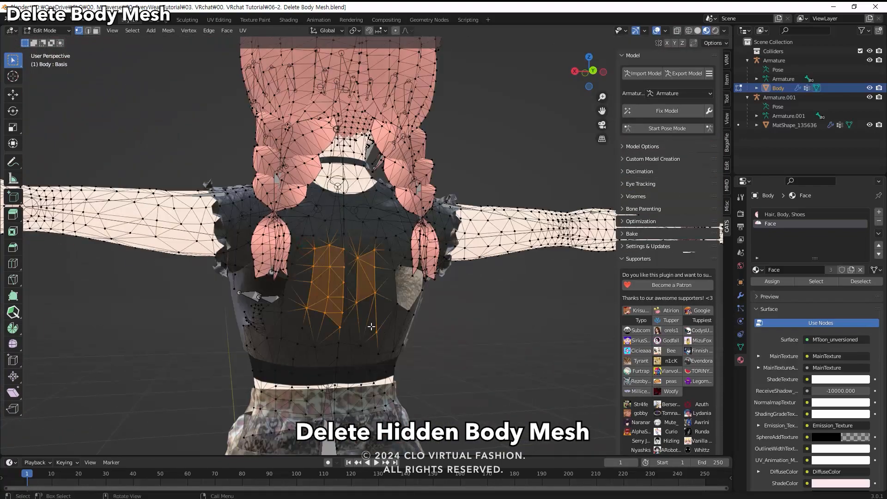
key("x")
left_click(372, 329)
middle_click_drag(370, 383, 314, 277, "shift")
middle_click_drag(303, 319, 337, 359)
key("KP_1")
scroll(439, 326, "down", 6)
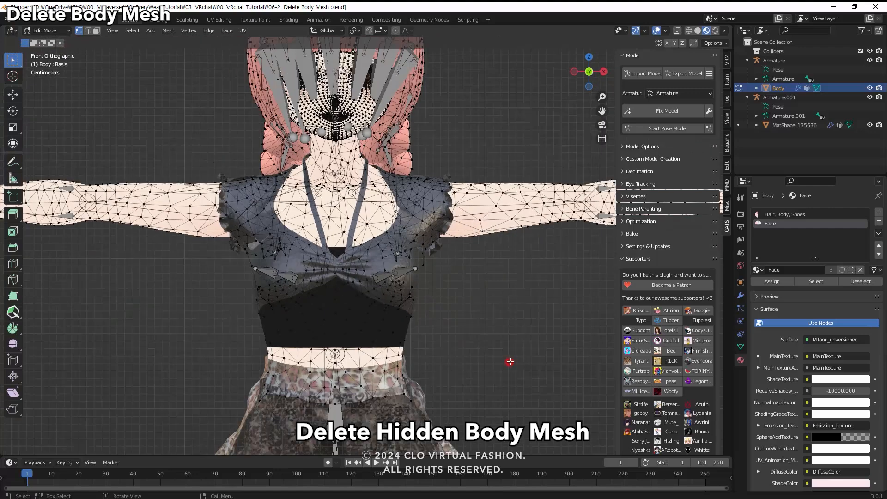
Leave Edit Mode and inspect the trimmed avatar with its garment in solid shading.
key("Tab")
middle_click_drag(436, 289, 7, 296)
left_click(699, 31)
mouse_move(368, 340)
middle_mouse_down()
mouse_move(263, 345)
mouse_move(412, 345)
mouse_move(367, 343)
middle_mouse_up()
middle_click_drag(493, 254, 492, 249)
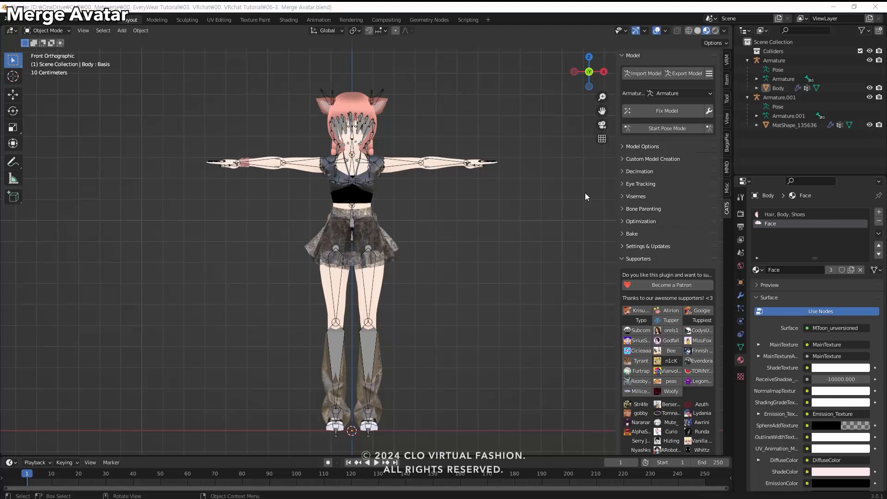
Merge Armature.001 into the base Armature with Apply Transforms, Join Meshes and Remove Zero Weight Bones enabled.
left_click(776, 61)
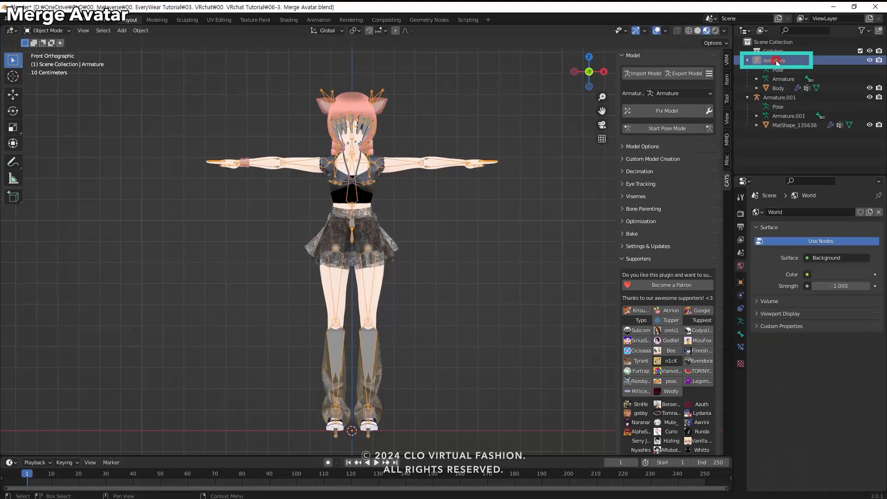
left_click(780, 98, "ctrl")
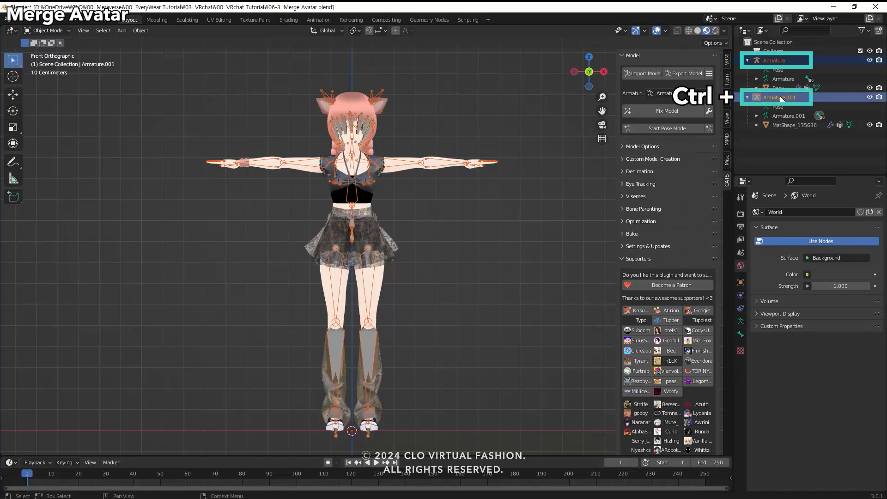
left_click(622, 160)
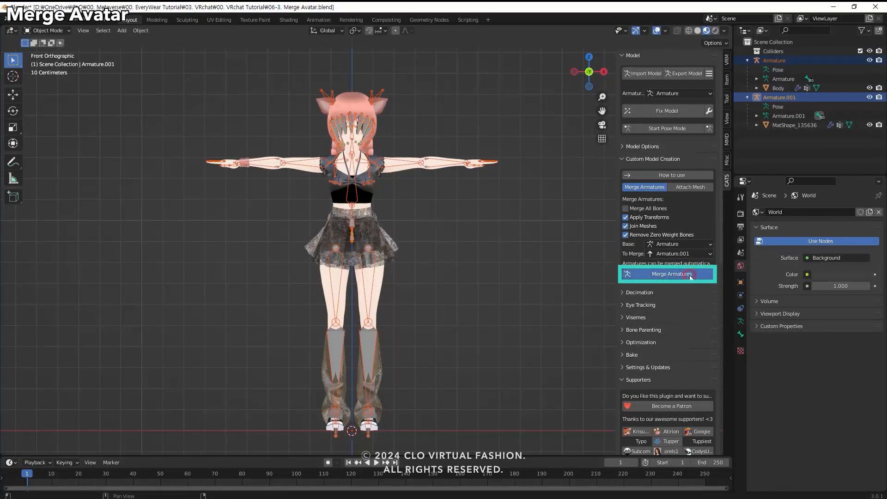
left_click(689, 274)
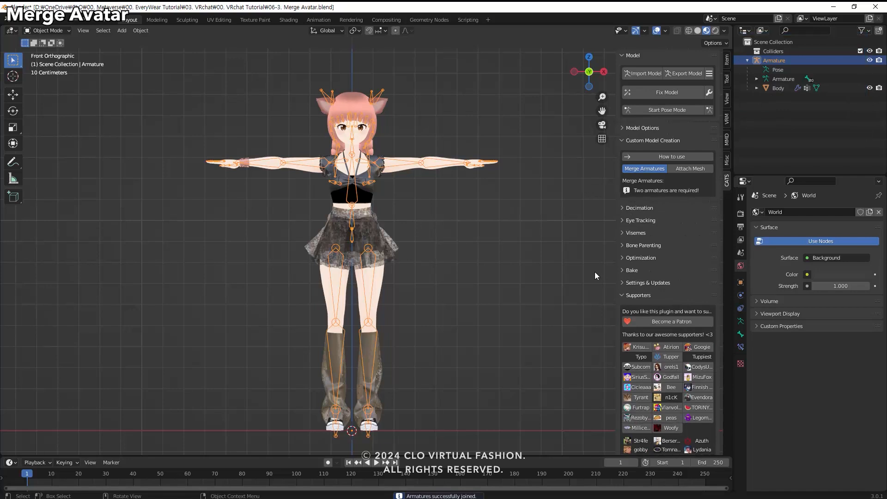
left_click(562, 268)
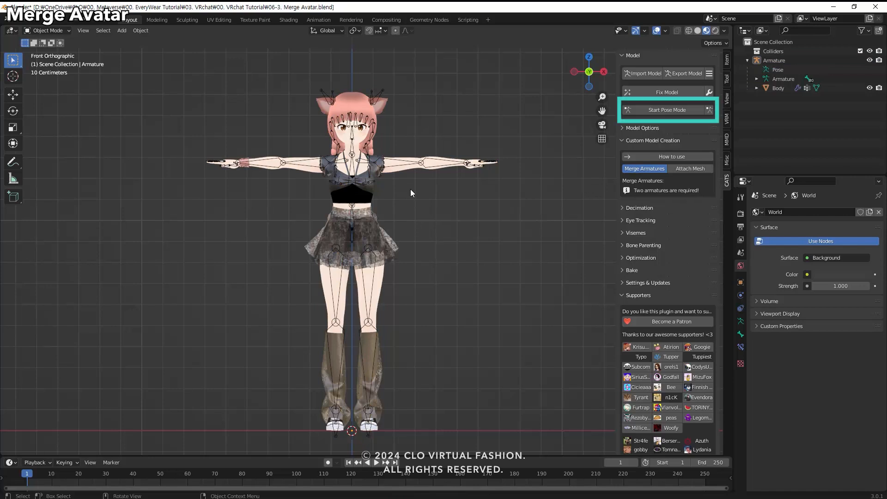
Put the merged armature in Pose Mode and rotate the left arm down beside the body.
left_click(46, 30)
left_click(50, 60)
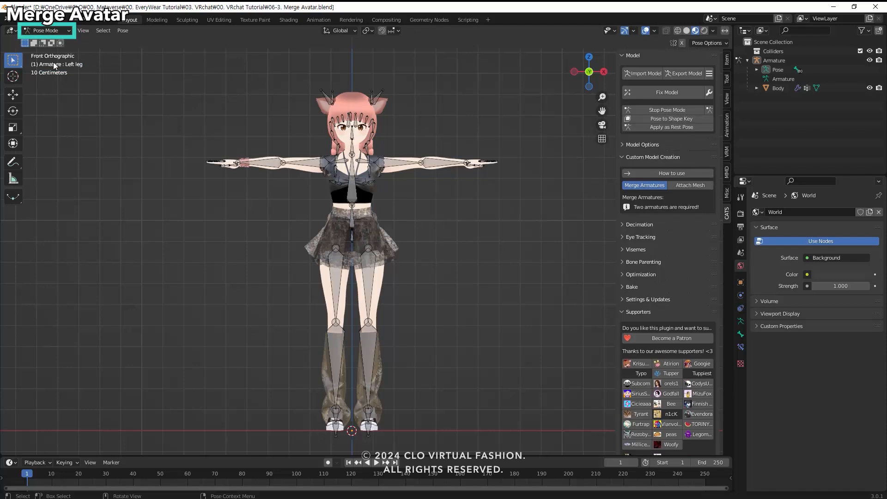
left_click(393, 163)
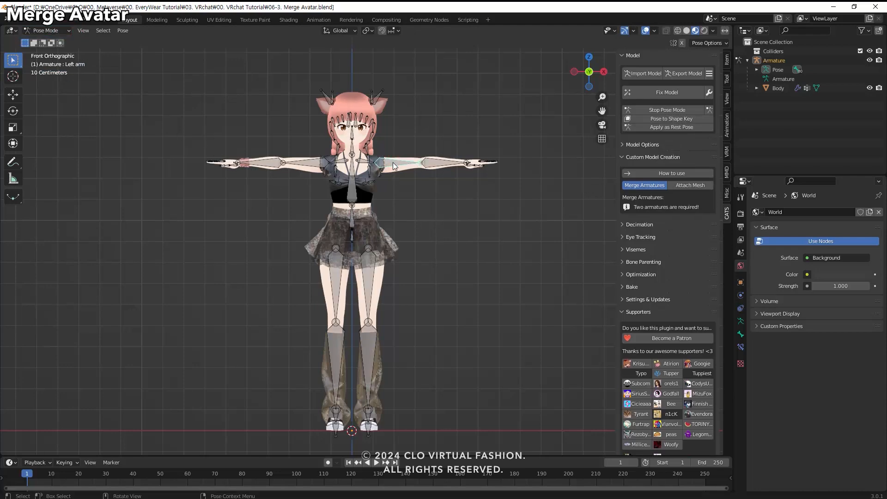
key("r")
left_click(392, 244)
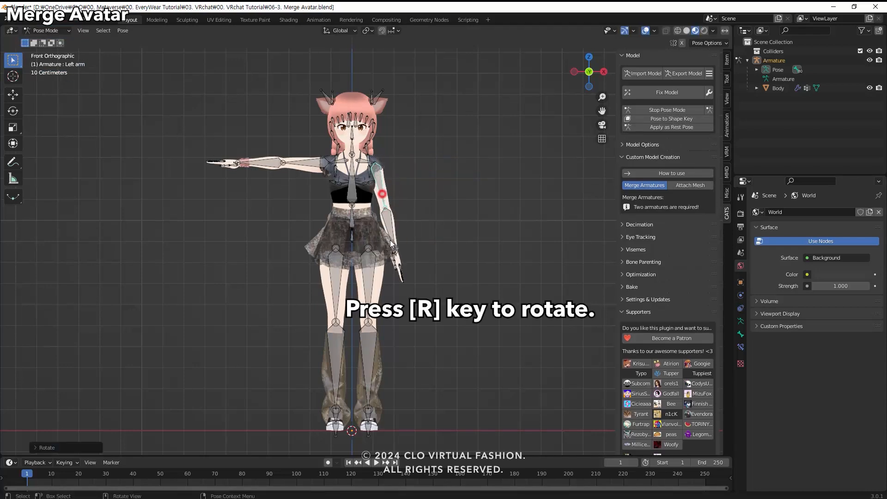
From a side view, rotate the left thigh forward and bend the left lower leg backward to test the garment.
left_click(364, 269)
middle_click_drag(365, 269, 293, 310)
key("r")
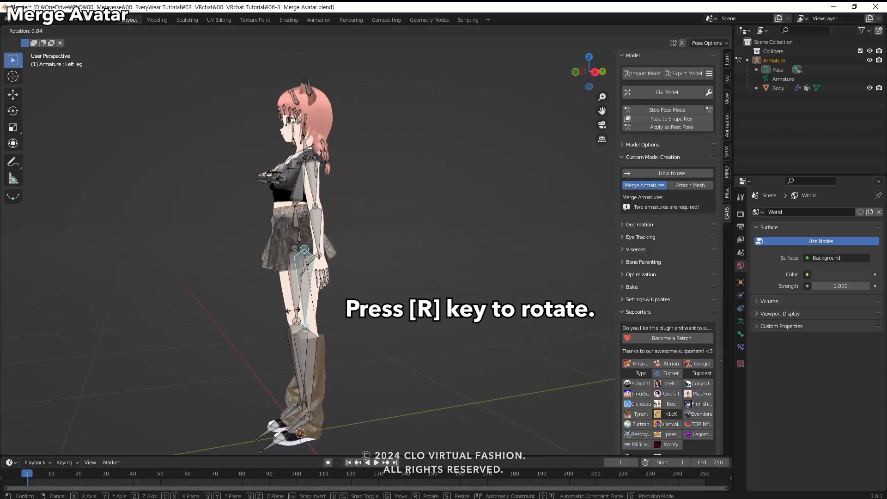
left_click(252, 339)
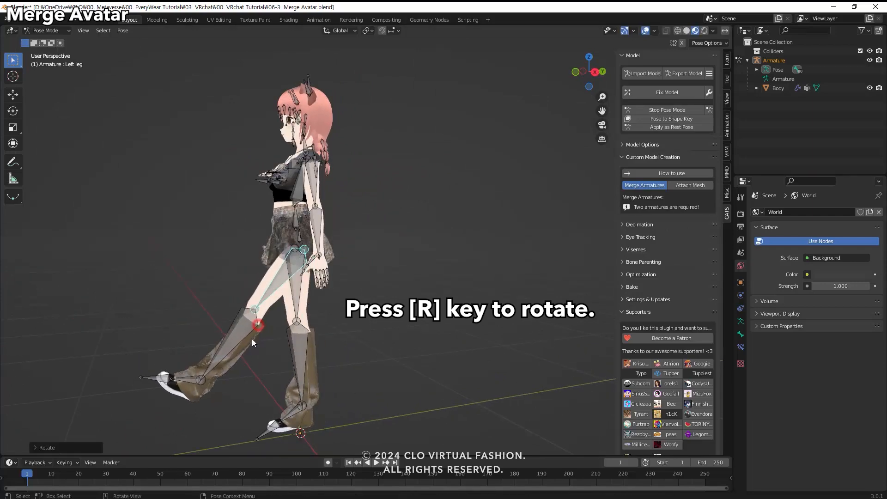
left_click(246, 335)
key("r")
left_click(311, 355)
From the front, rotate the left leg outward and the right arm down to test how the garment follows.
middle_click_drag(307, 354, 371, 353)
left_click(368, 275)
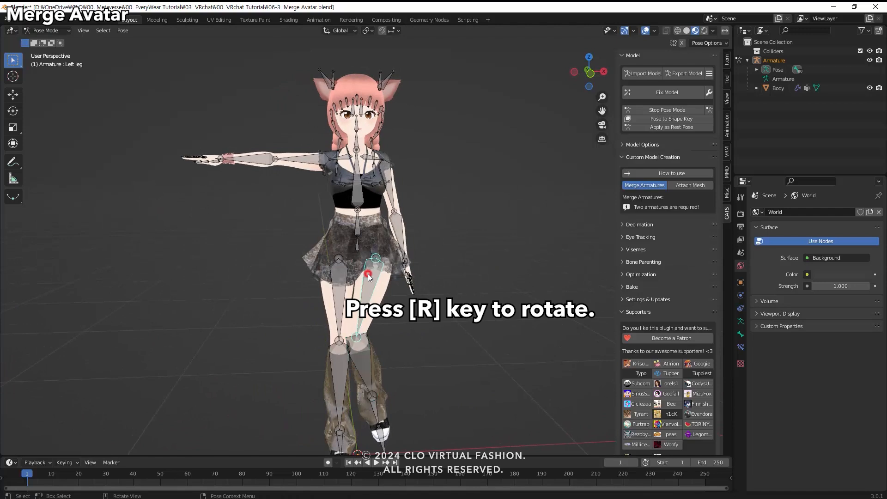
key("r")
left_click(386, 280)
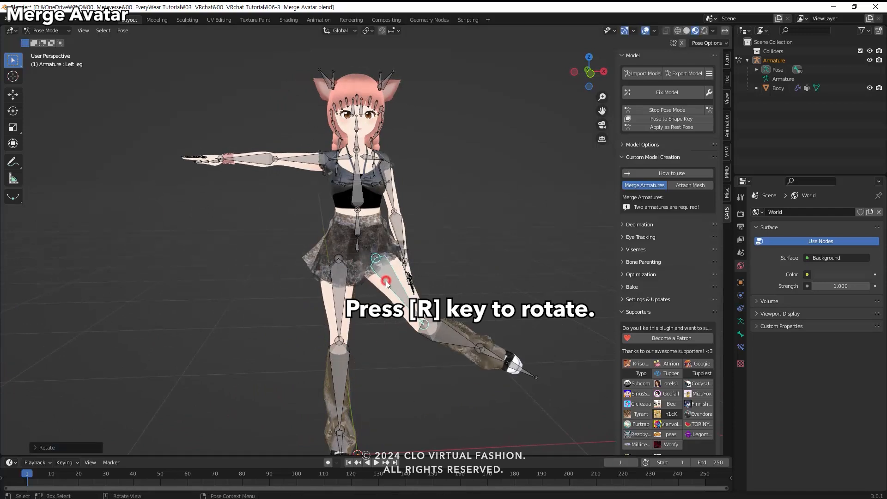
left_click(315, 159)
key("r")
left_click(319, 187)
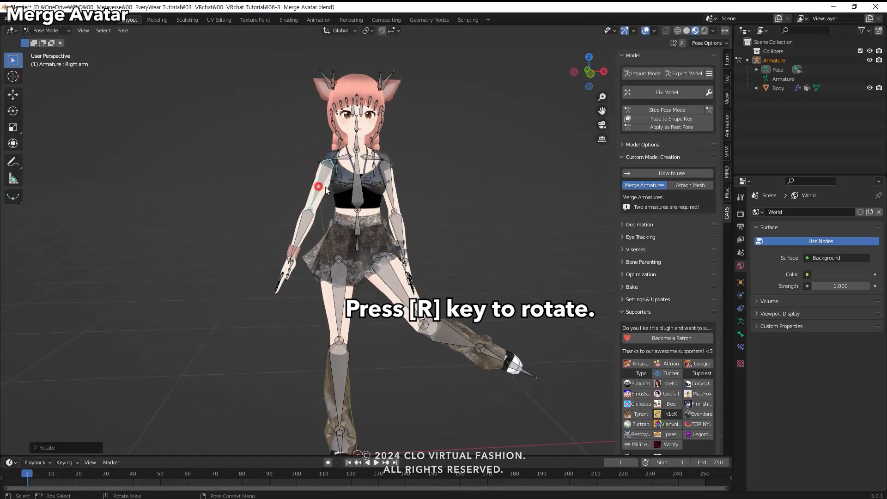
Select all bones, clear their user transforms to reset the pose, and deselect everything.
left_click(392, 195)
key("a")
right_click(392, 195)
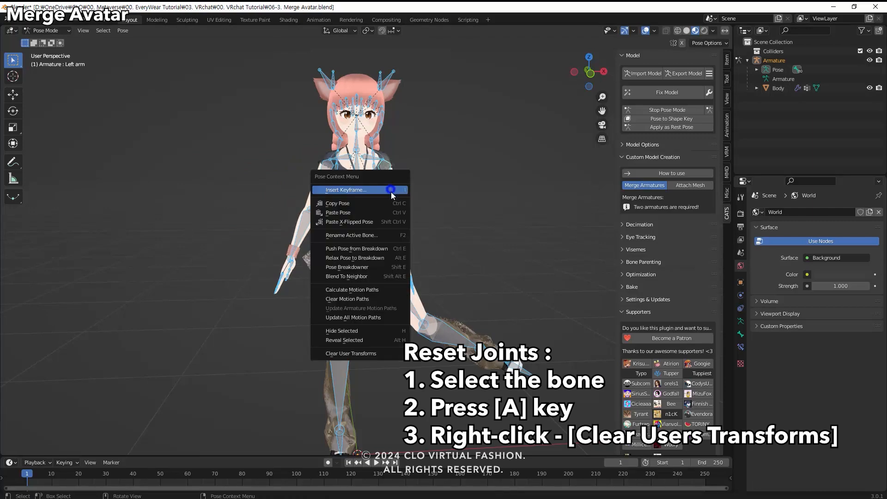
left_click(363, 353)
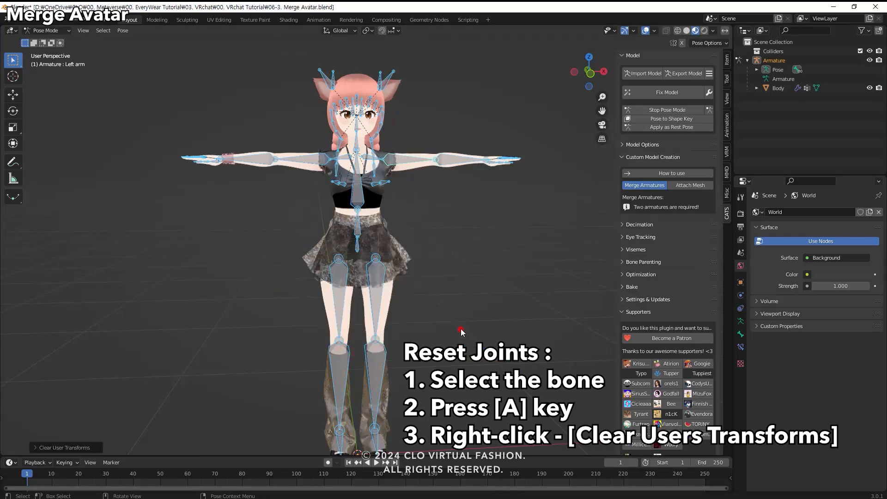
scroll(455, 334, "down", 3)
key("alt+a")
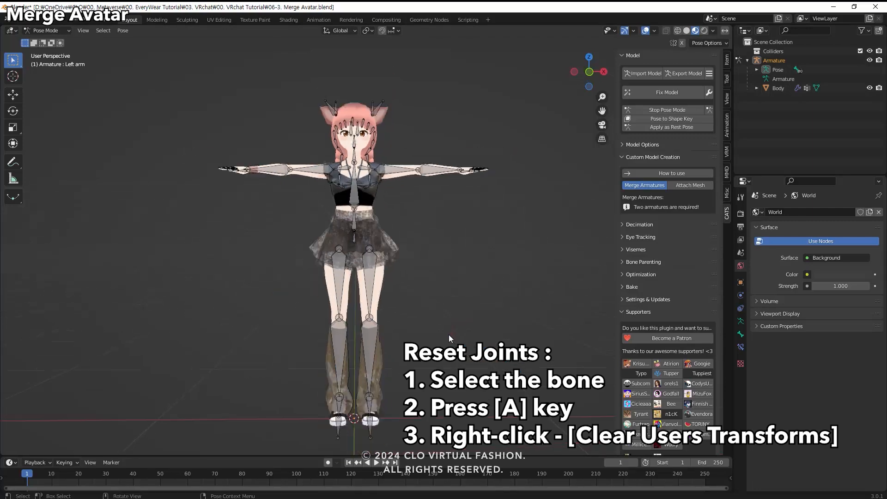
In the Eye Tracking settings, set Blink Left to Fcl_EYE_Close_L and Blink Right to Fcl_EYE_Close_R.
left_click(622, 236)
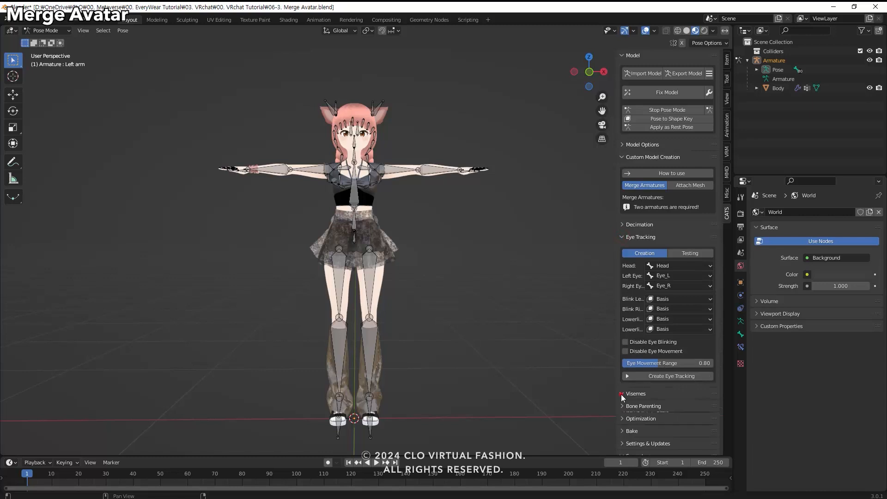
left_click(621, 393)
left_click_drag(616, 268, 592, 269)
scroll(593, 273, "down", 3)
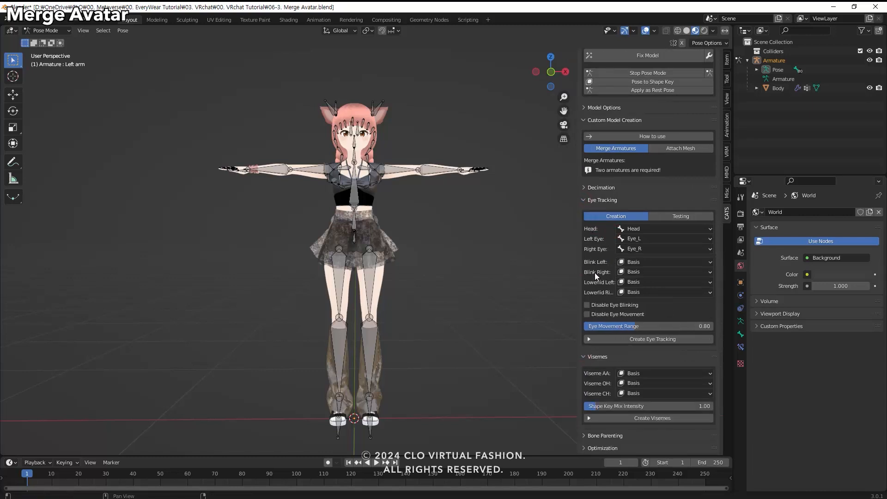
left_click(637, 243)
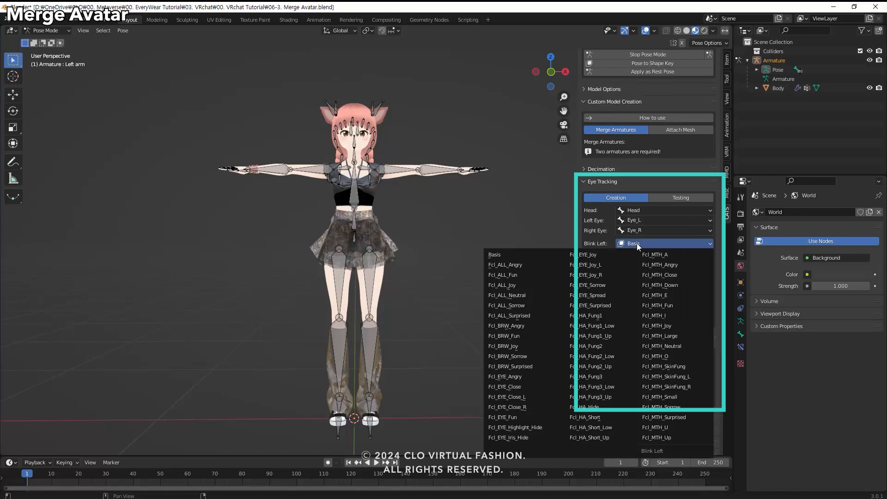
left_click(507, 396)
left_click(664, 253)
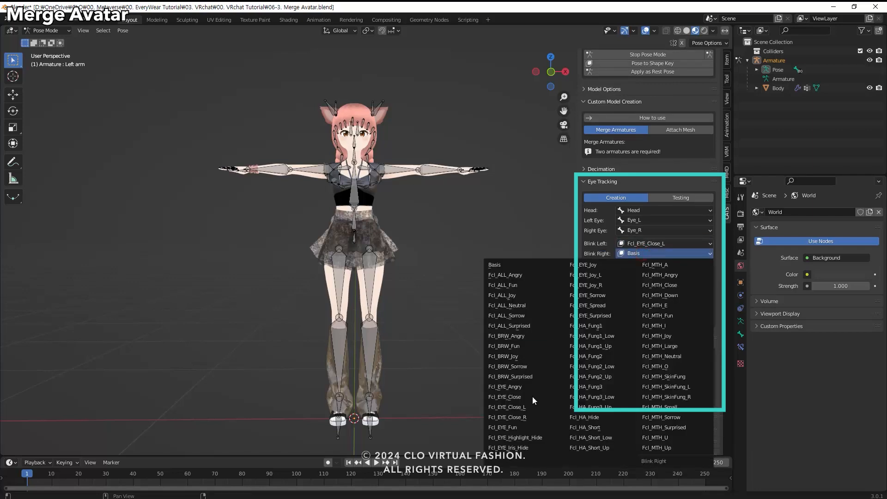
left_click(506, 418)
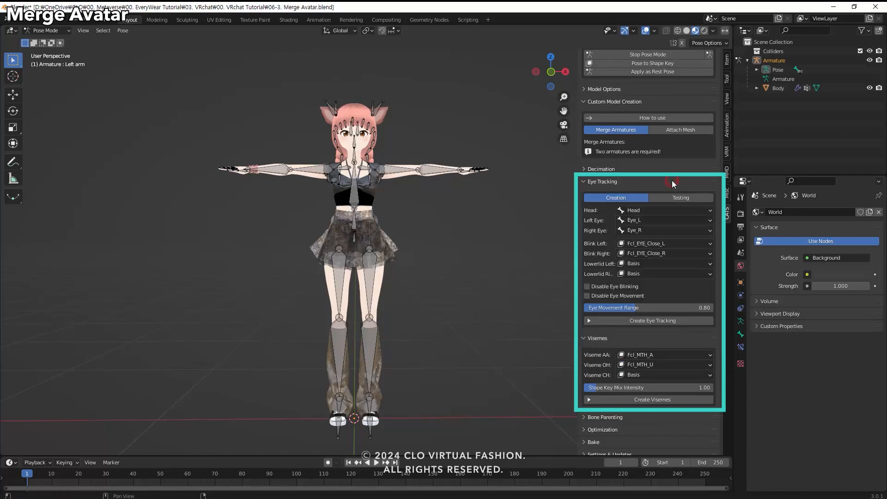
Set Viseme CH to the Fcl_MTH_I shape key.
left_click(641, 375)
left_click(662, 303)
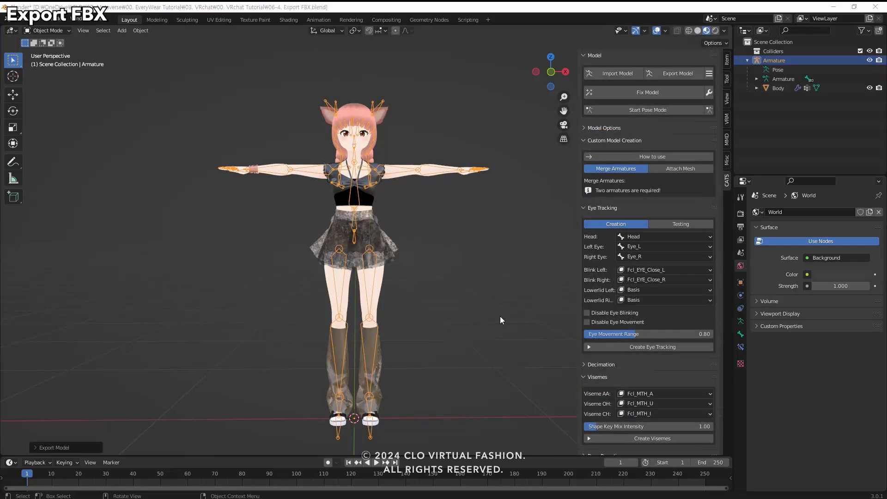
left_click(500, 317)
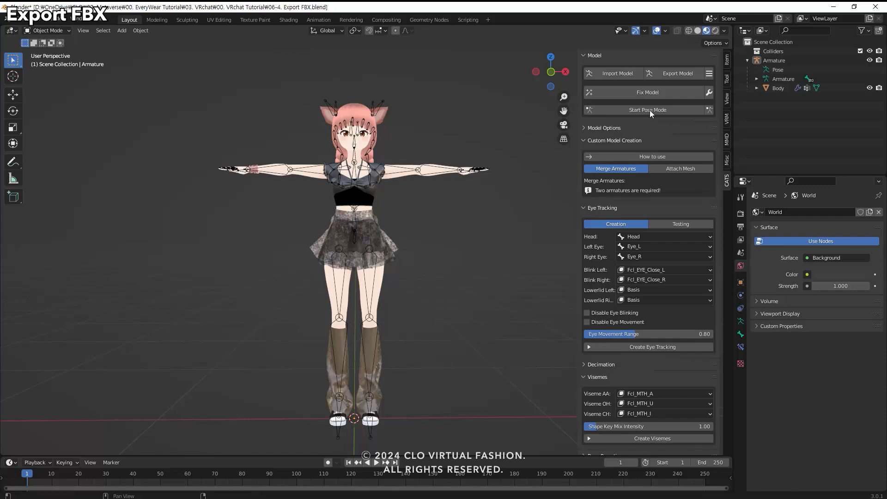
Export the merged avatar as Export_Blender.fbx with Path Mode set to Copy.
left_click(674, 74)
left_click(367, 406)
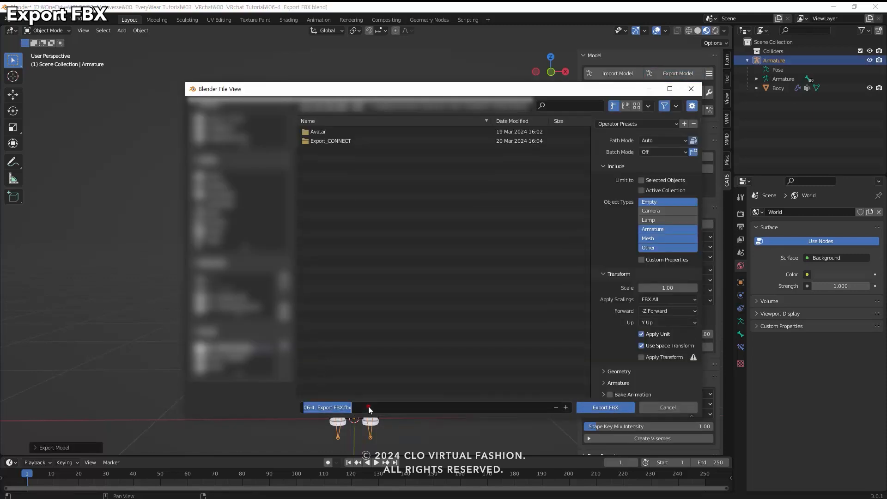
type("Export_B")
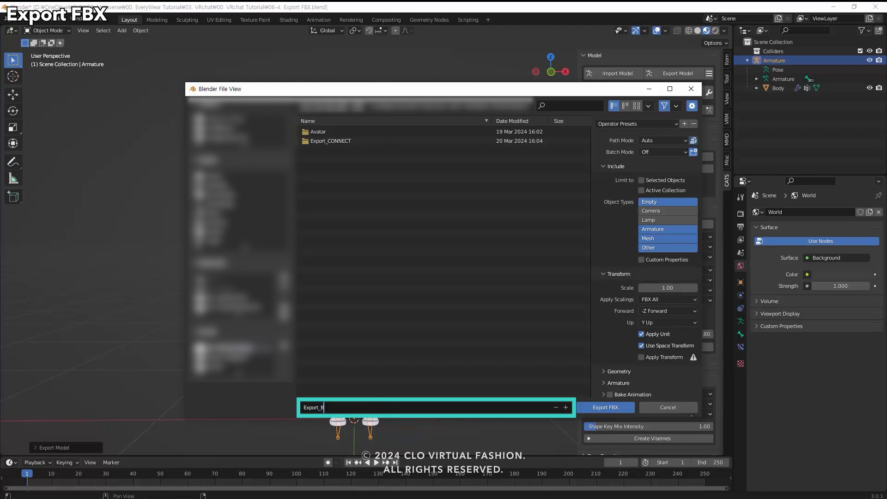
type("lender")
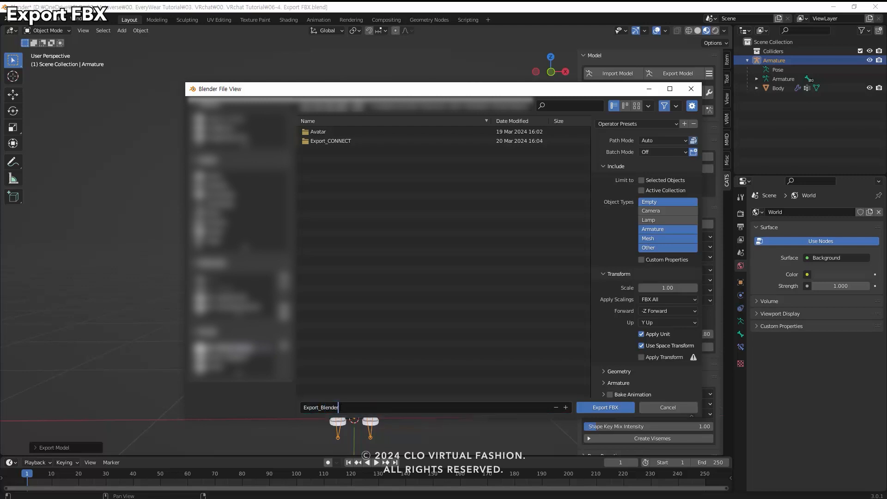
left_click(662, 141)
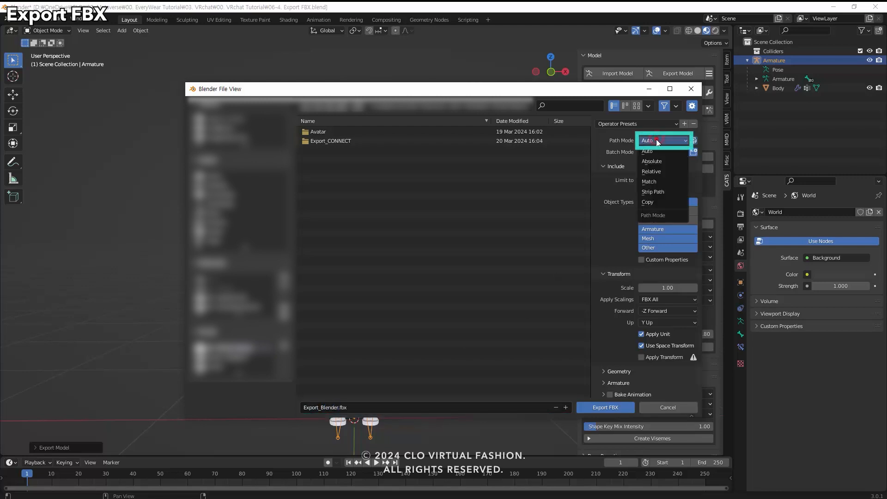
left_click(645, 202)
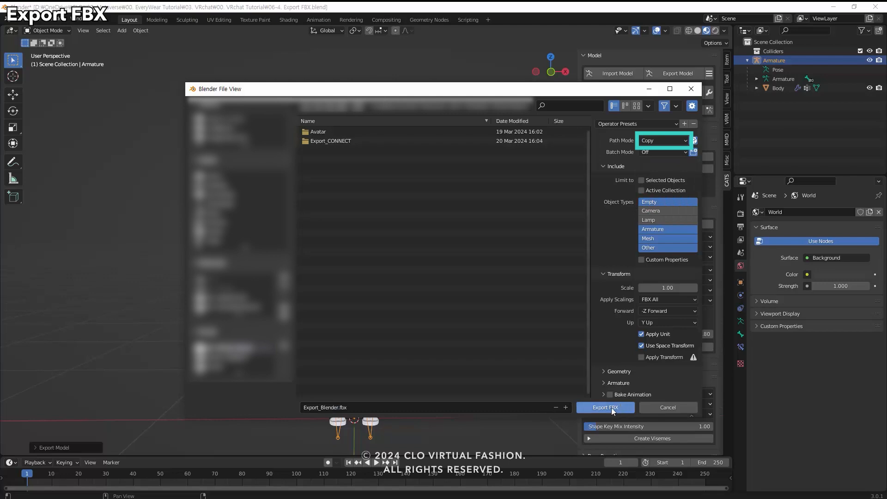
left_click(622, 408)
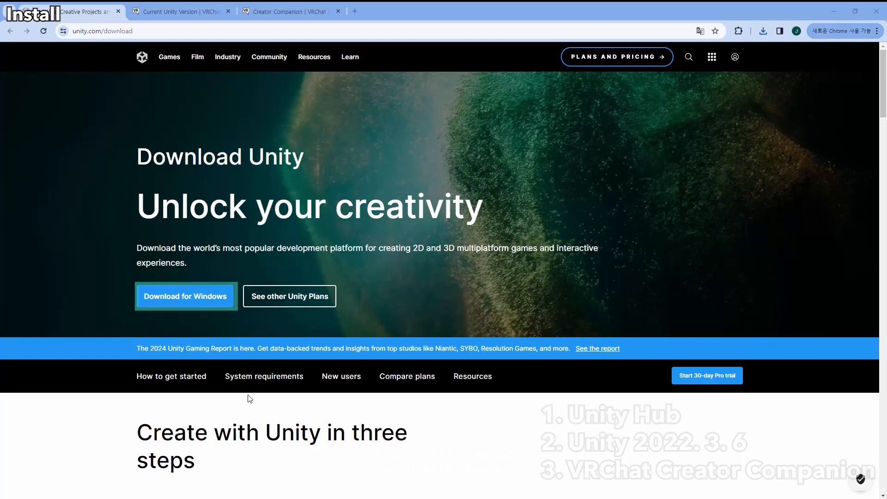
In the browser, download Unity Hub for Windows and check which Unity version VRChat currently requires.
left_click(192, 298)
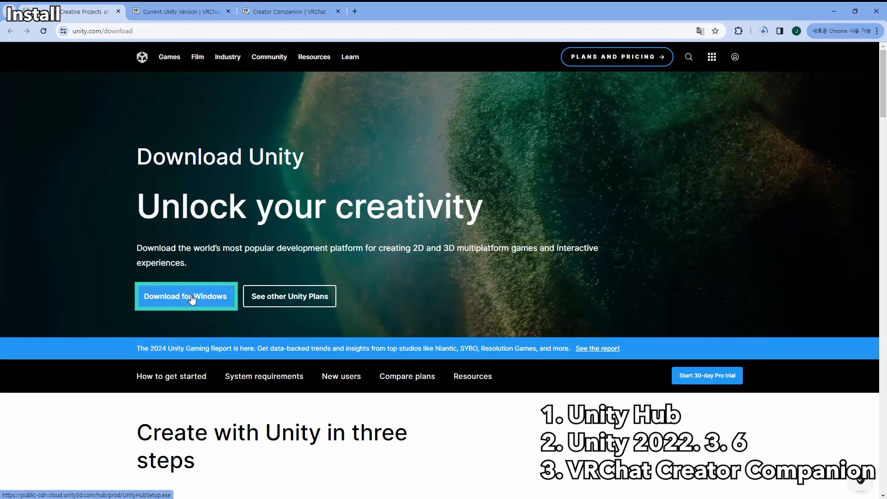
left_click(153, 14)
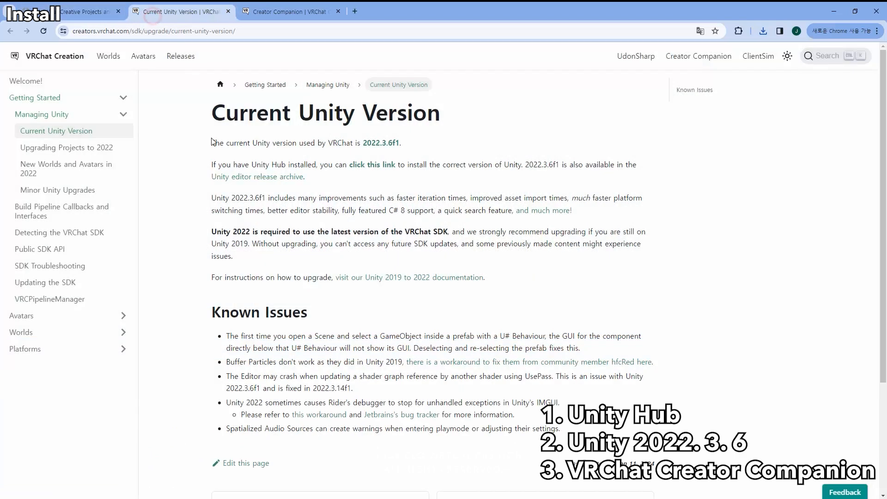
left_click_drag(212, 142, 405, 144)
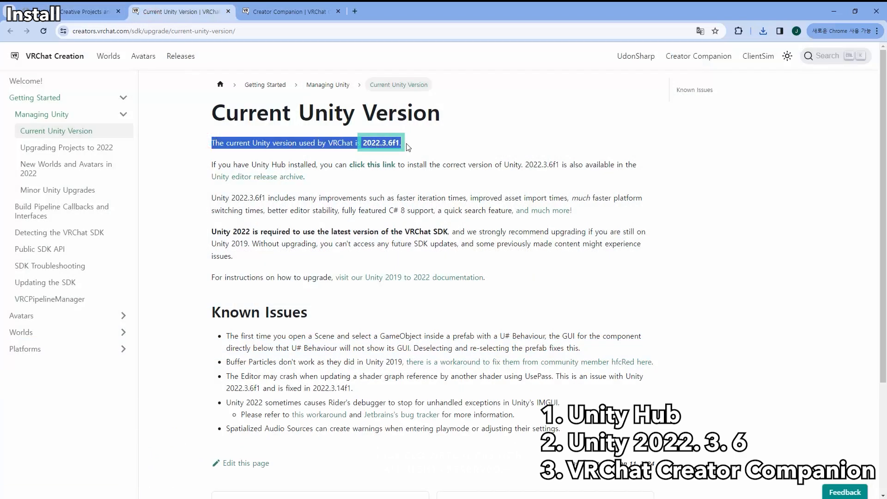
left_click(452, 147)
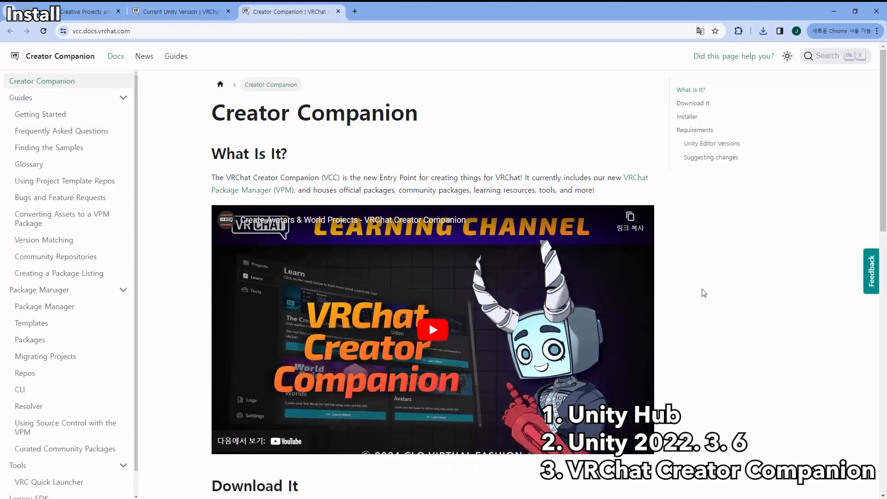
Download the VRChat Creator Companion using the direct link in the Download It section of its documentation.
scroll(702, 291, "down", 2)
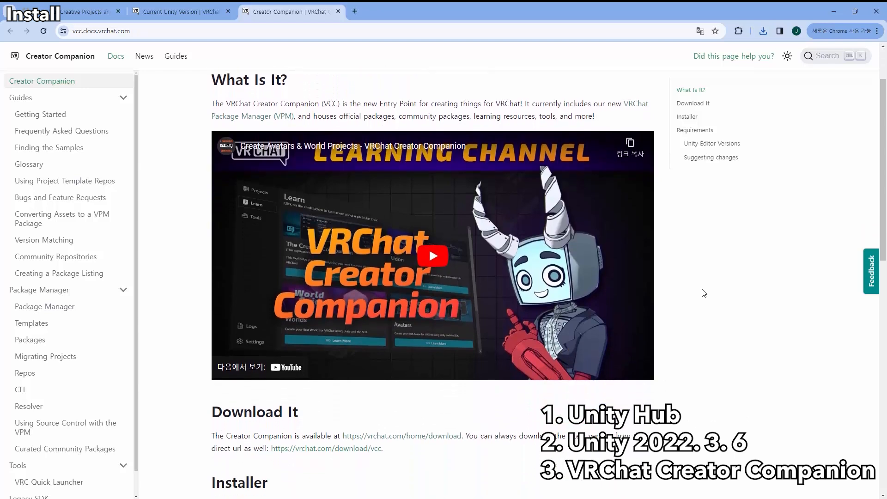
left_click(338, 430)
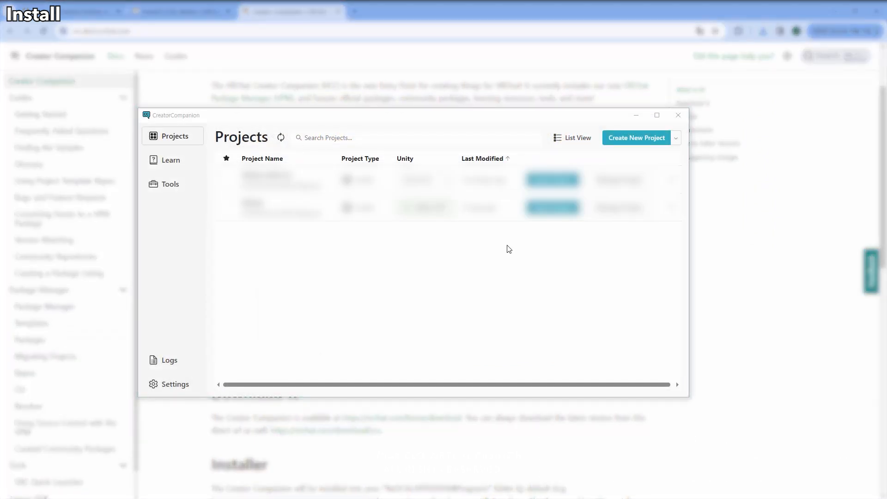
In Creator Companion, create a Unity 2022 Avatar Project named "VRrchat tutorial" and open it in Unity.
left_click(656, 139)
left_click(460, 200)
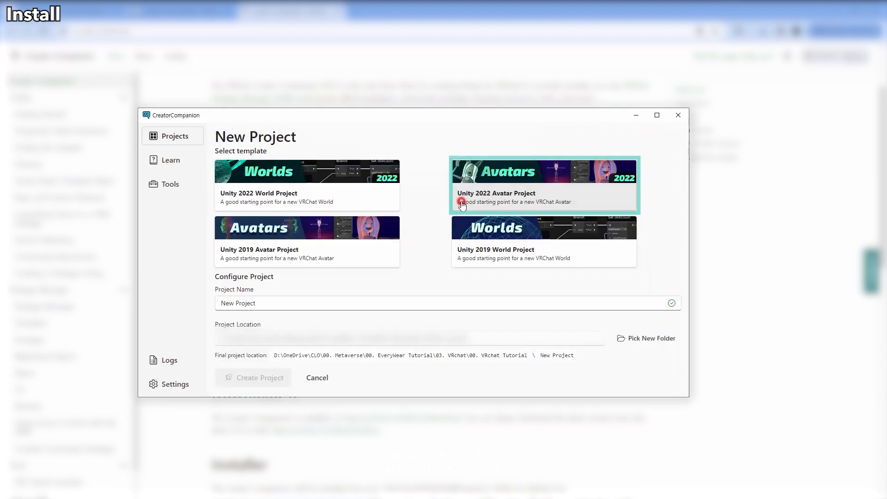
triple_click(259, 303)
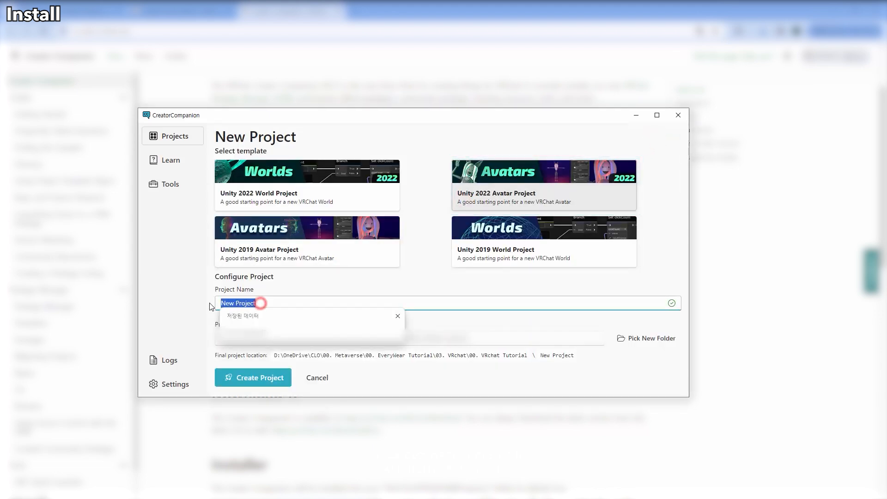
type("VR")
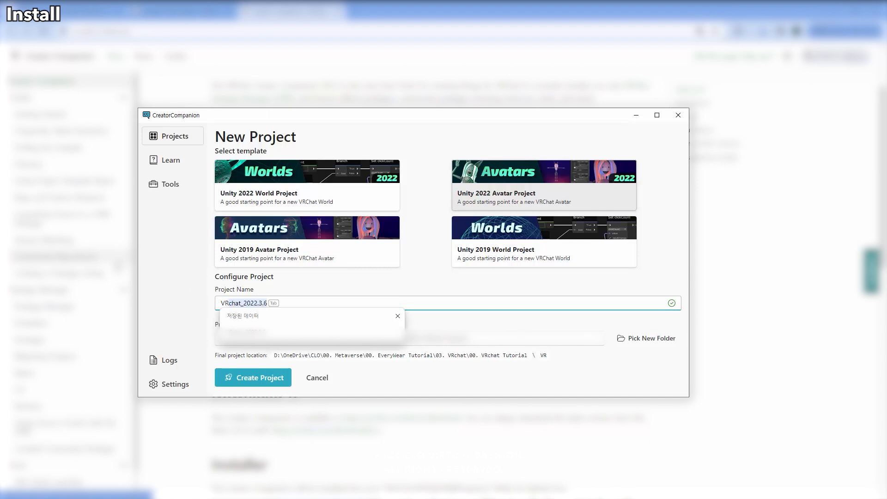
type("chat tutorial")
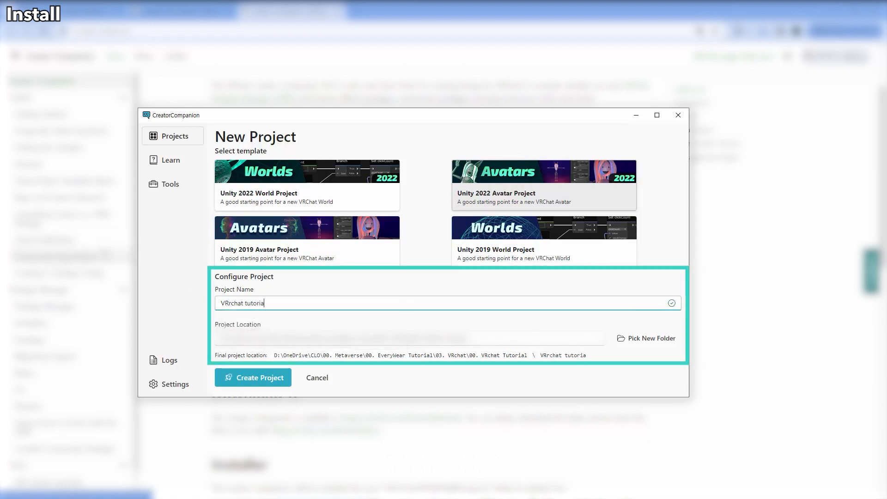
left_click(280, 379)
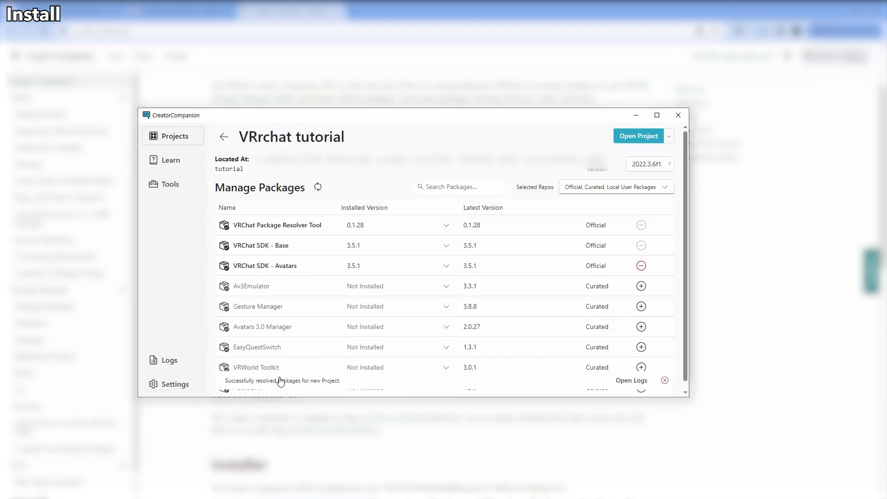
left_click(627, 138)
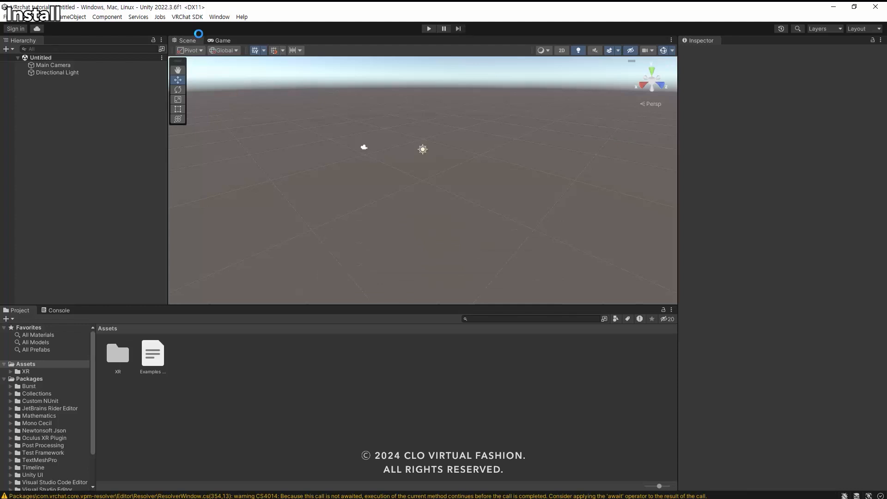
left_click(199, 18)
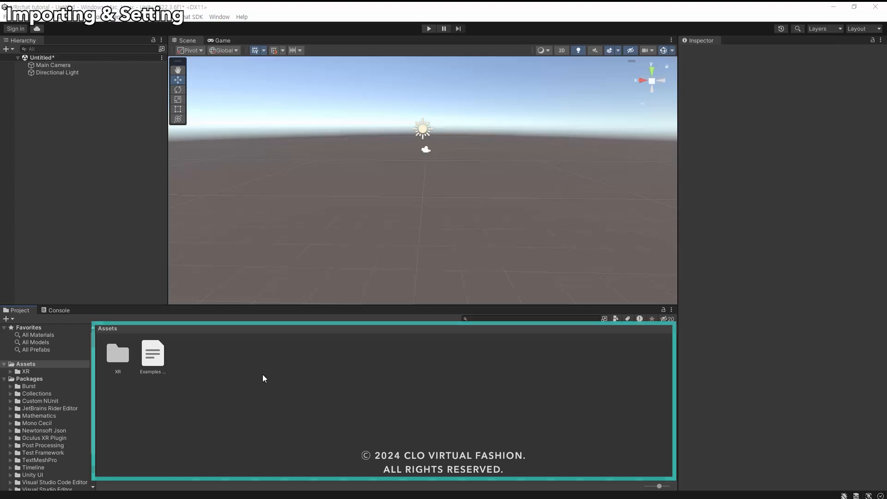
Create a folder named Model in the project's Assets and open it.
right_click(263, 374)
left_click(370, 105)
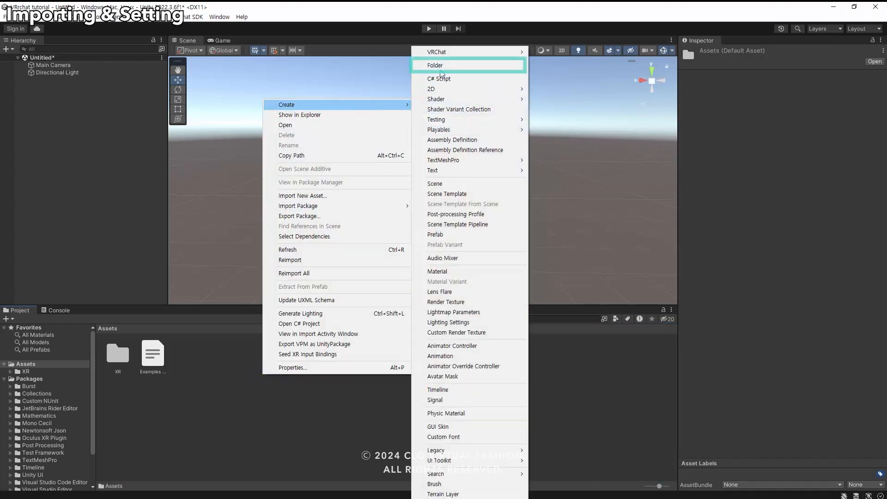
left_click(436, 67)
type("Mod")
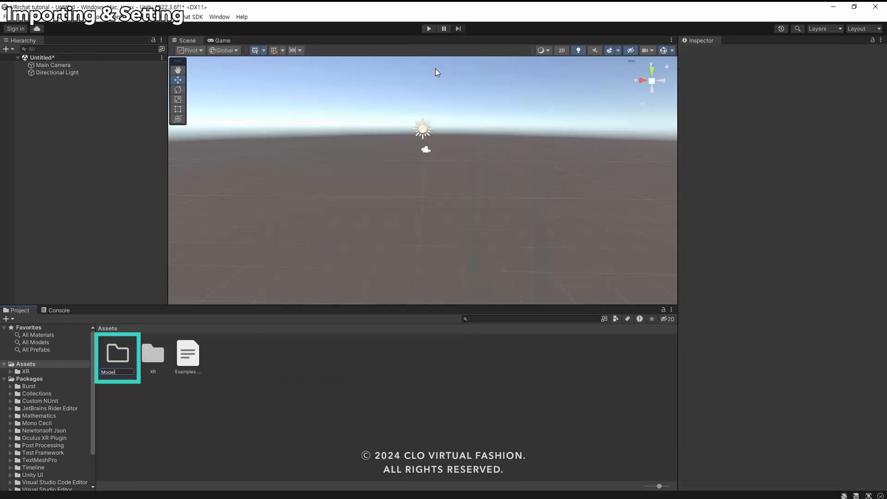
type("el")
key("Return")
double_click(118, 353)
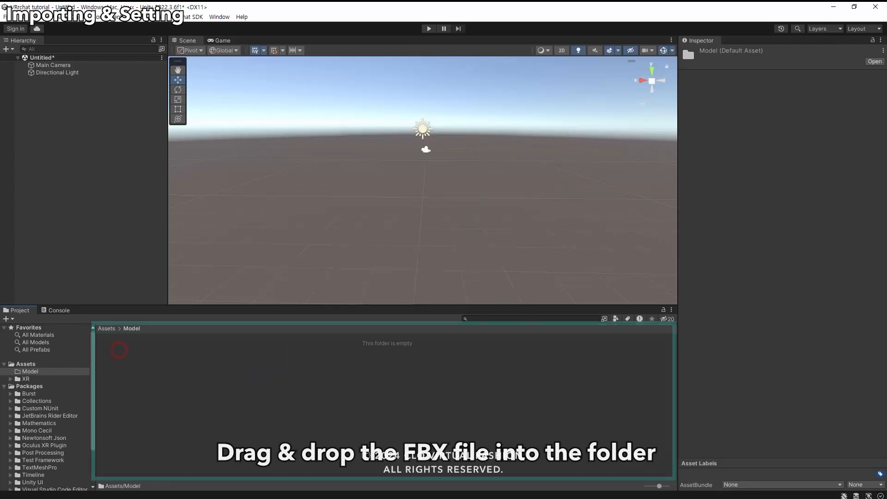
Import the Export_Blender FBX file into the Model folder and add it to the scene.
left_click_drag(167, 356, 180, 362)
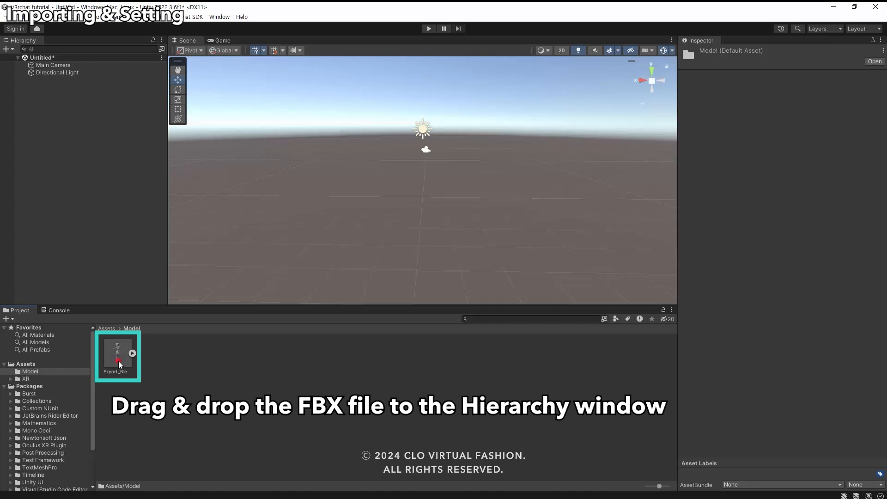
left_click_drag(119, 364, 68, 120)
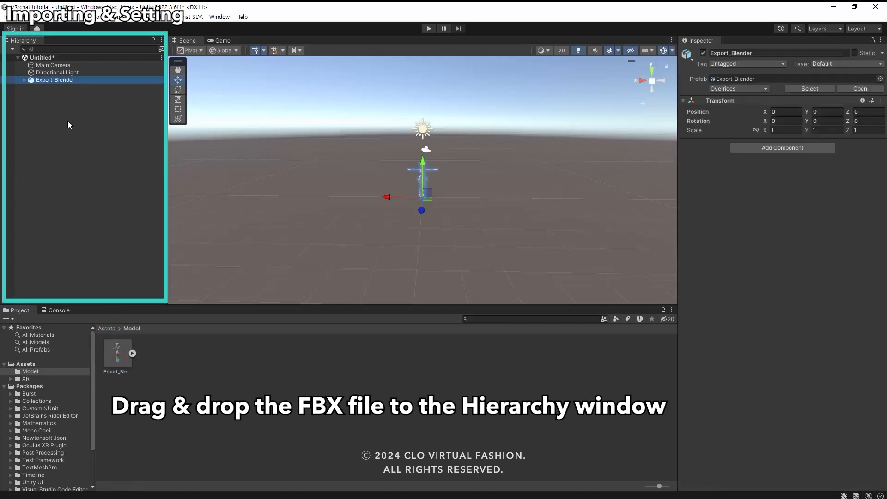
left_click(103, 196)
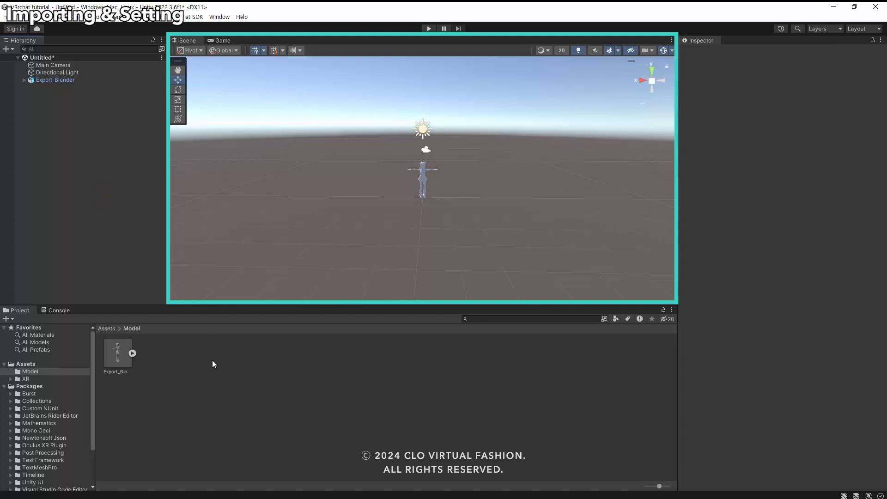
scroll(436, 181, "up", 2)
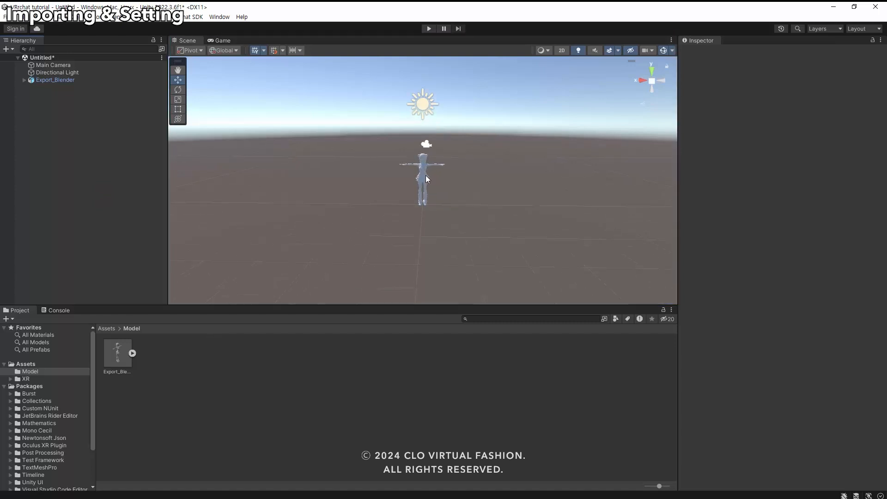
left_click(425, 176)
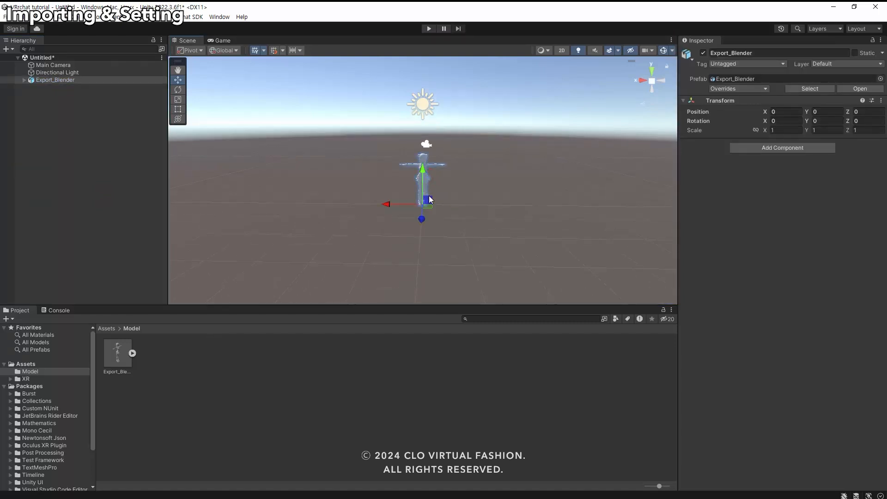
key("f")
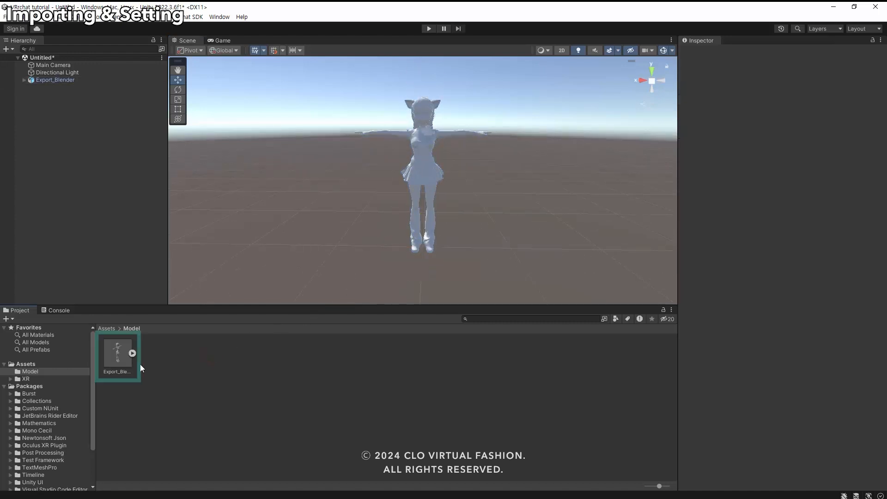
Set the Export_Blender asset's rig Animation Type to Humanoid, apply the change, and open its avatar bone configuration.
left_click(116, 360)
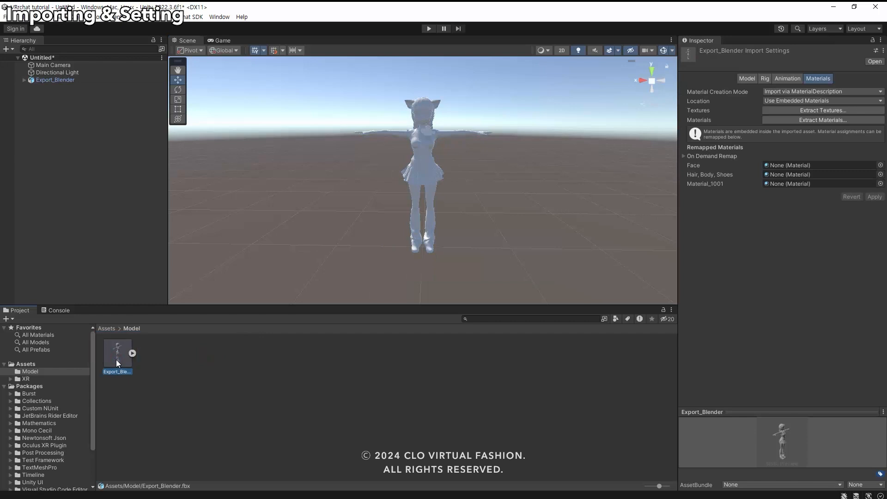
left_click(765, 79)
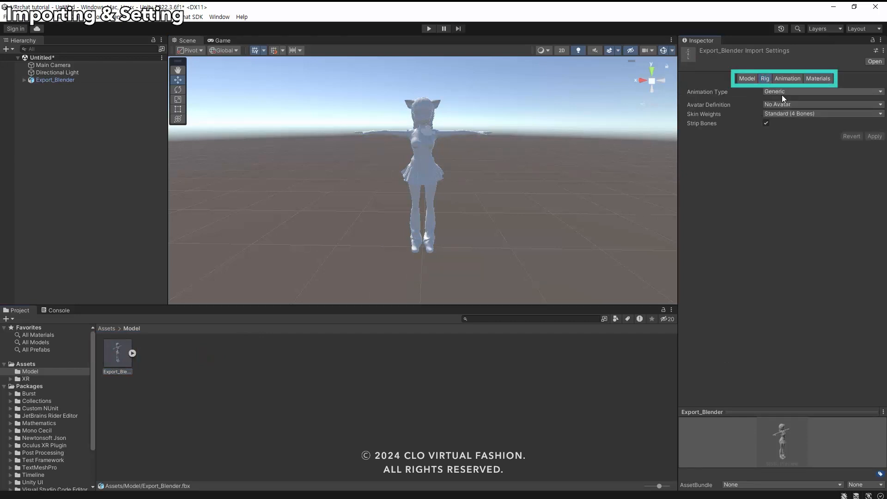
left_click(798, 93)
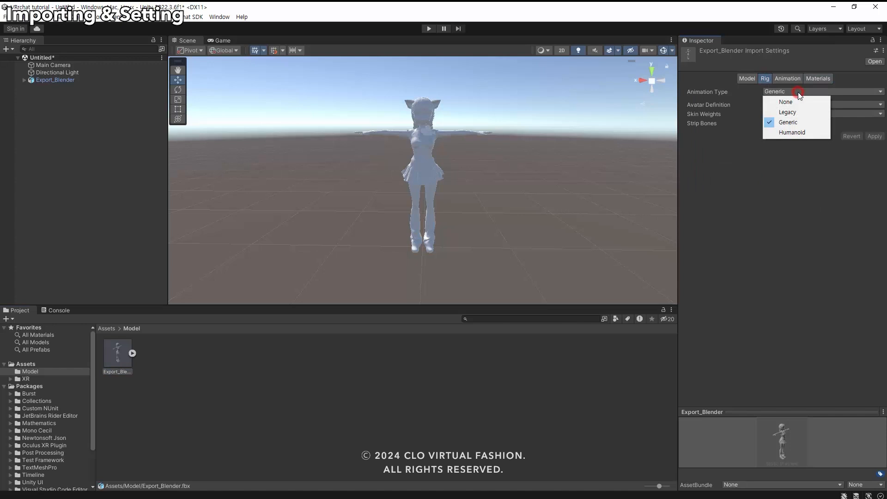
left_click(805, 131)
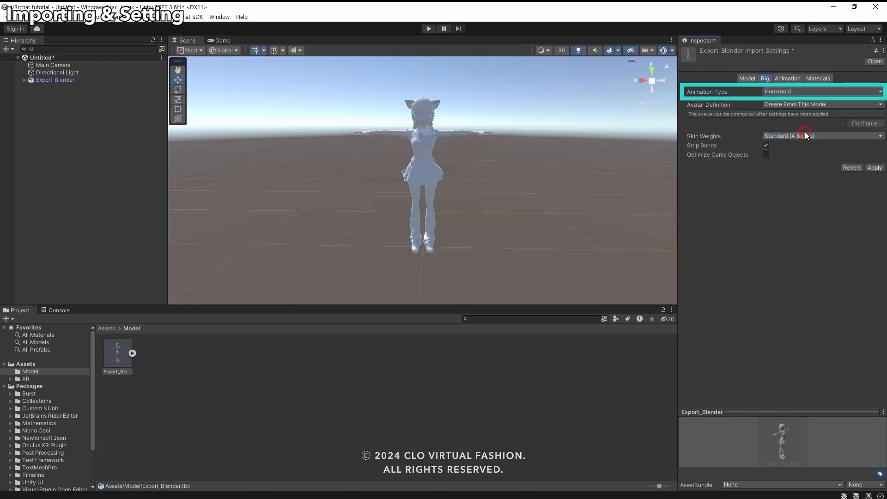
left_click(873, 168)
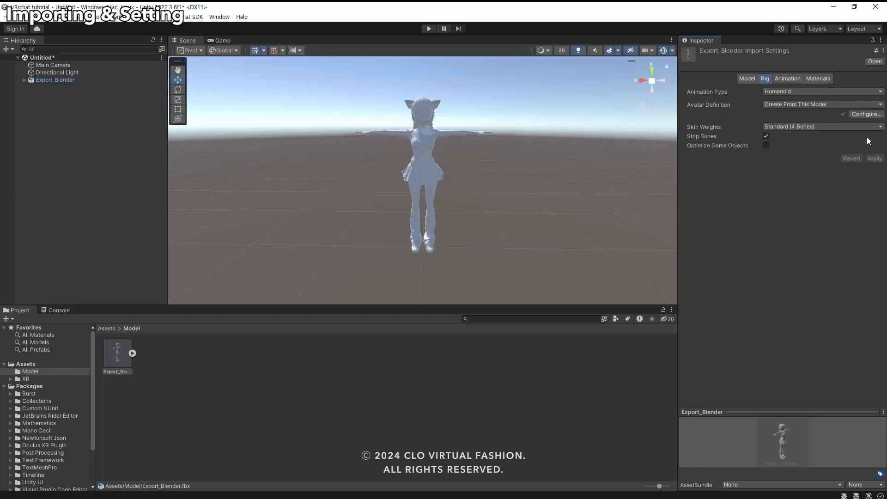
left_click(867, 114)
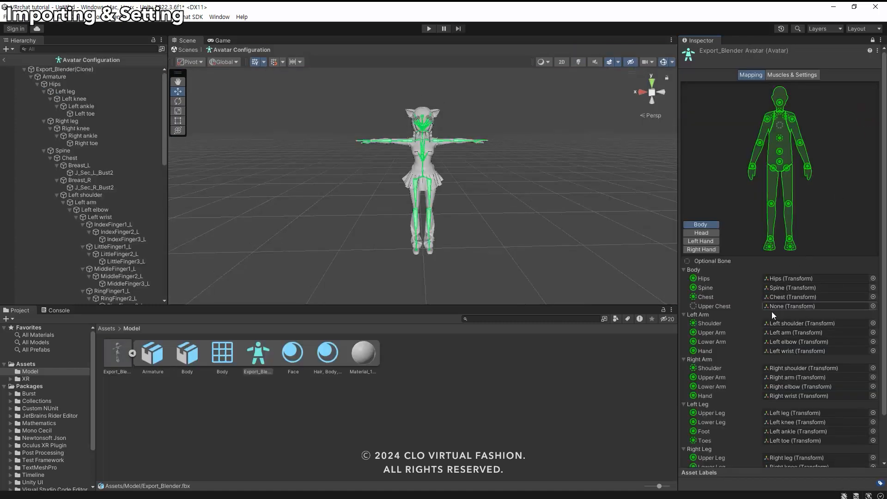
Finish the humanoid bone configuration of Export_Blender and return to the scene.
scroll(771, 312, "down", 2)
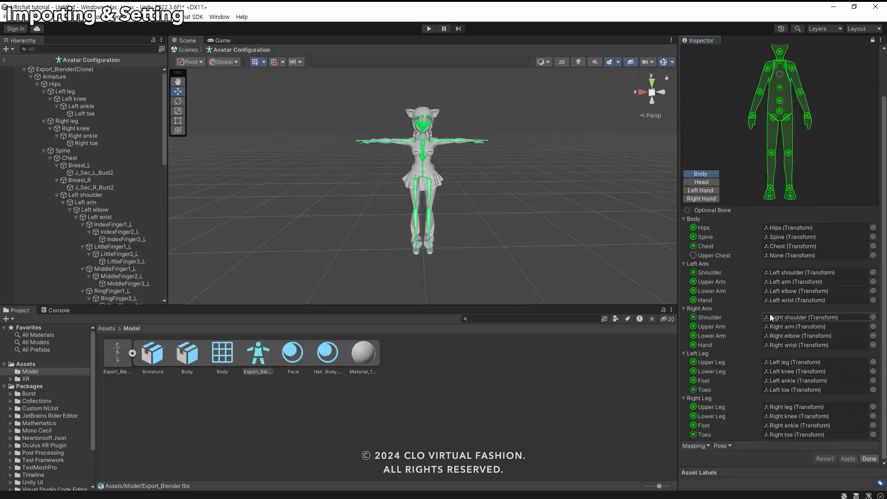
left_click(873, 460)
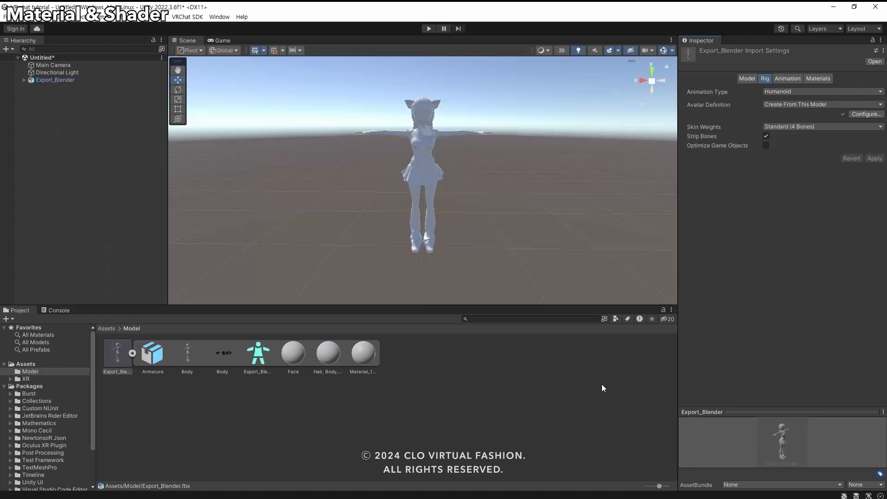
left_click(601, 384)
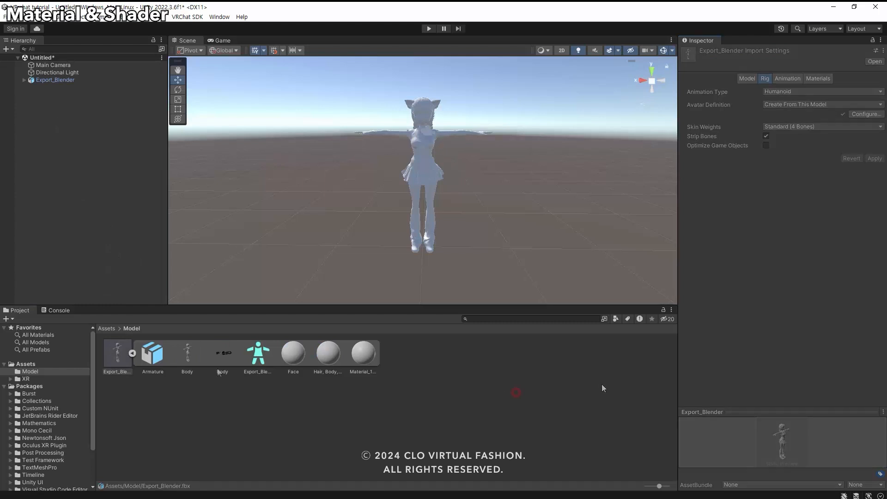
Extract the Export_Blender asset's textures into the Model folder and mark UnifiedTexture_normal_1001 as a normal map.
left_click(124, 353)
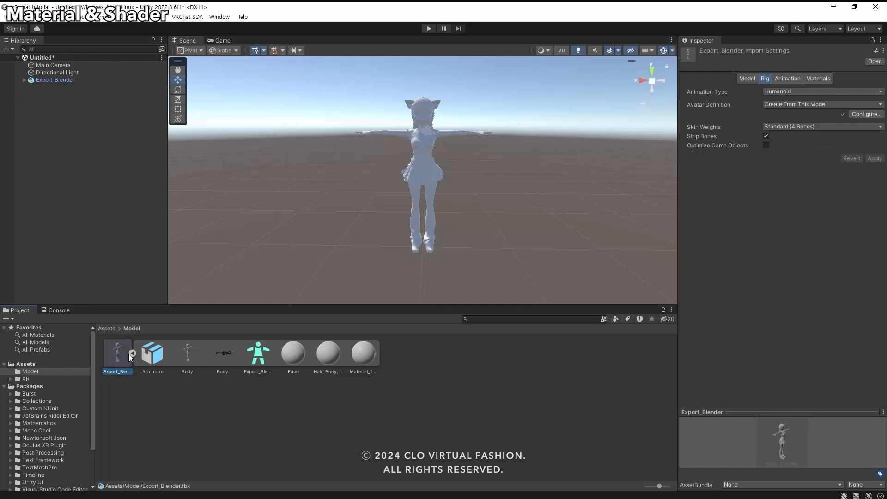
left_click(818, 79)
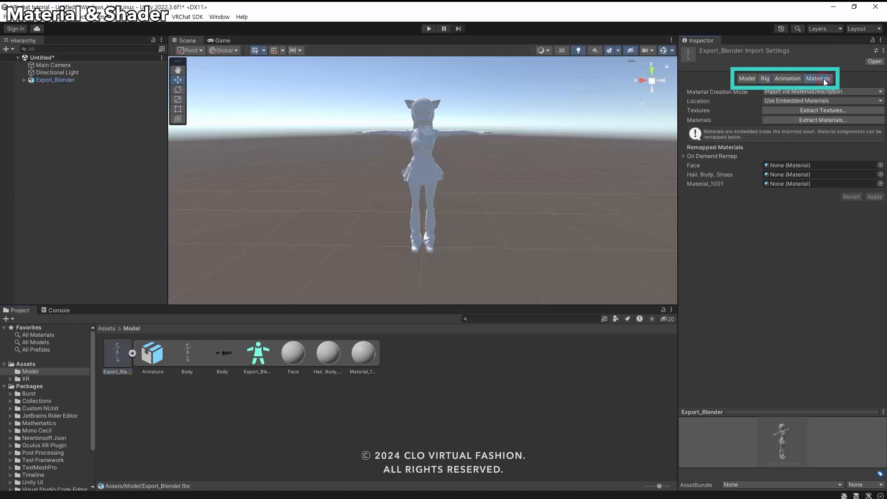
left_click(811, 111)
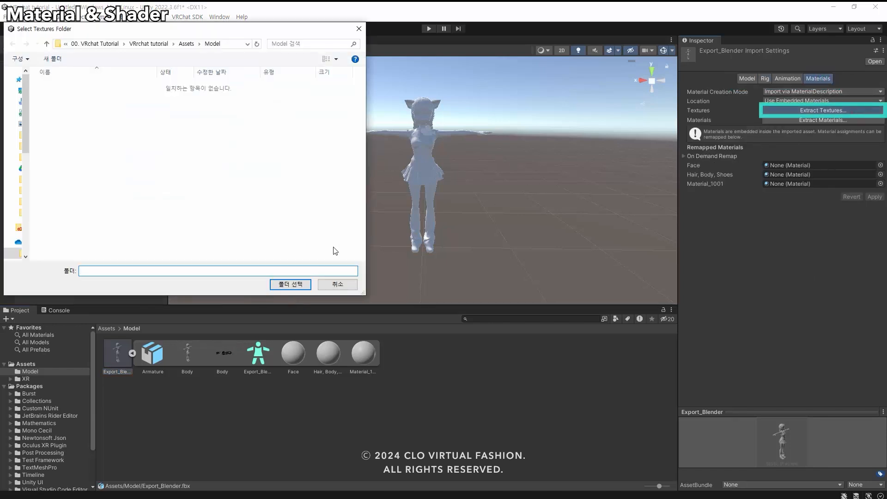
left_click(294, 285)
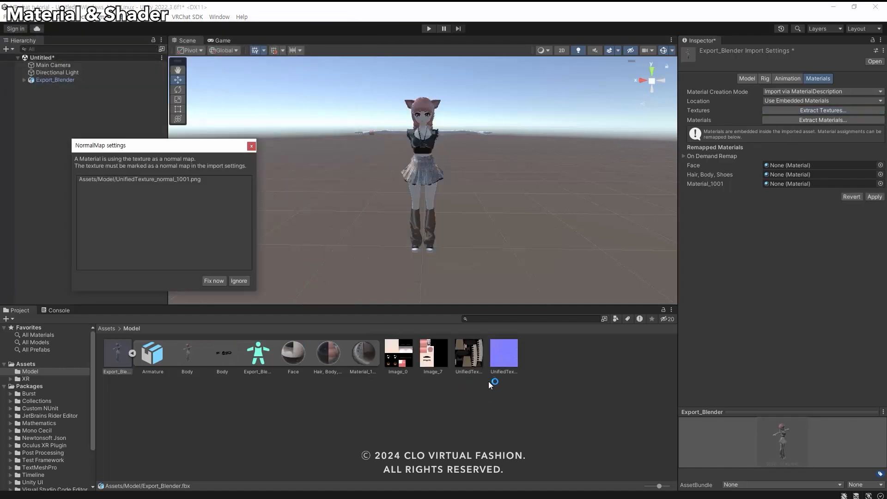
left_click(213, 282)
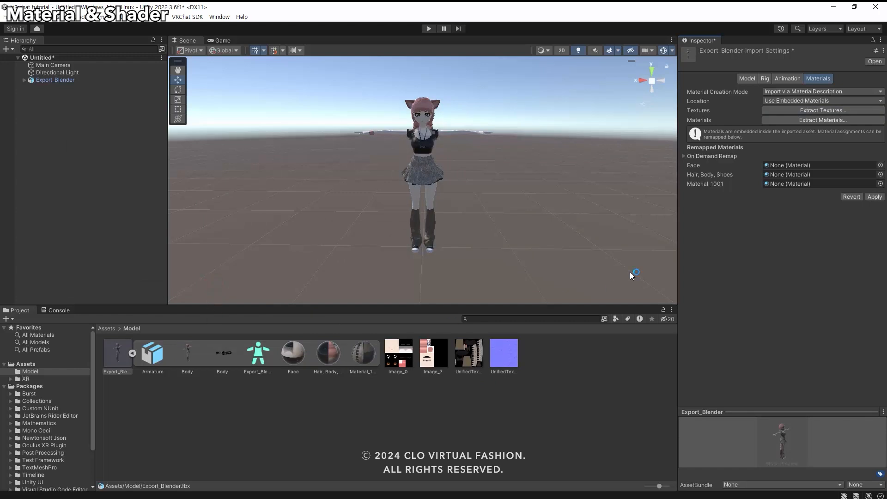
Extract the Export_Blender asset's materials into the Model folder and collapse the asset's sub-items.
left_click(823, 119)
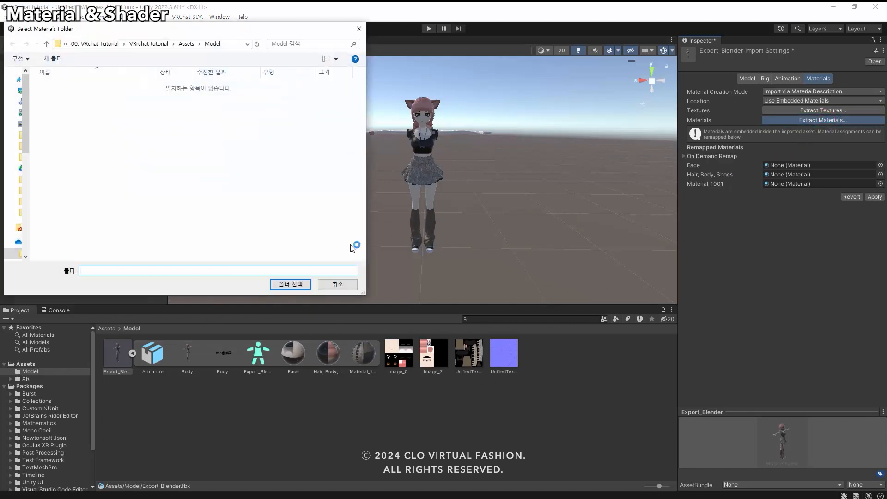
left_click(290, 284)
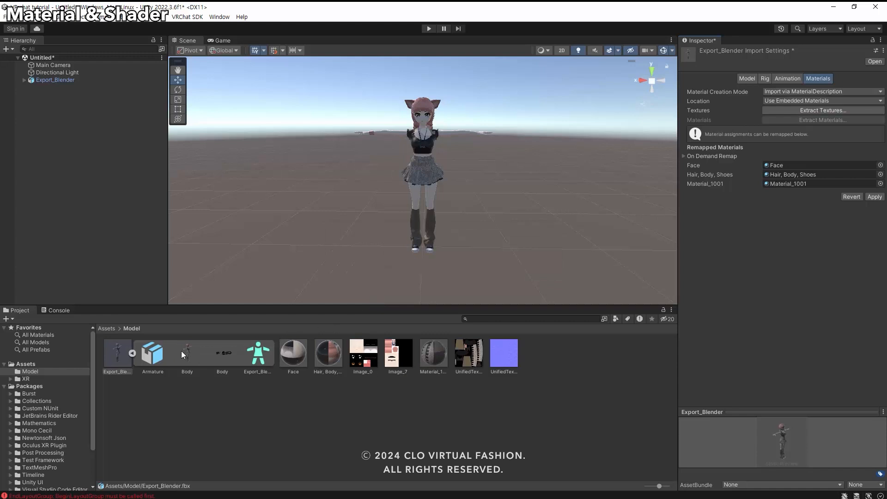
left_click(132, 353)
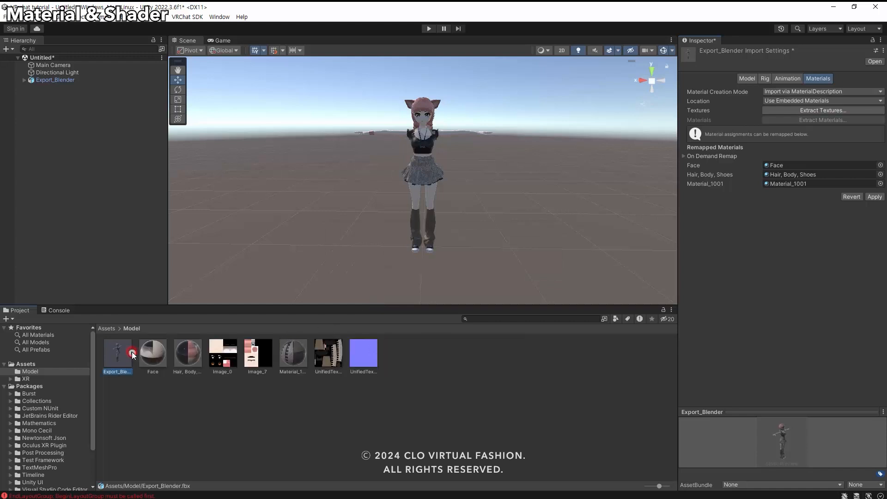
left_click(182, 393)
left_click(432, 274)
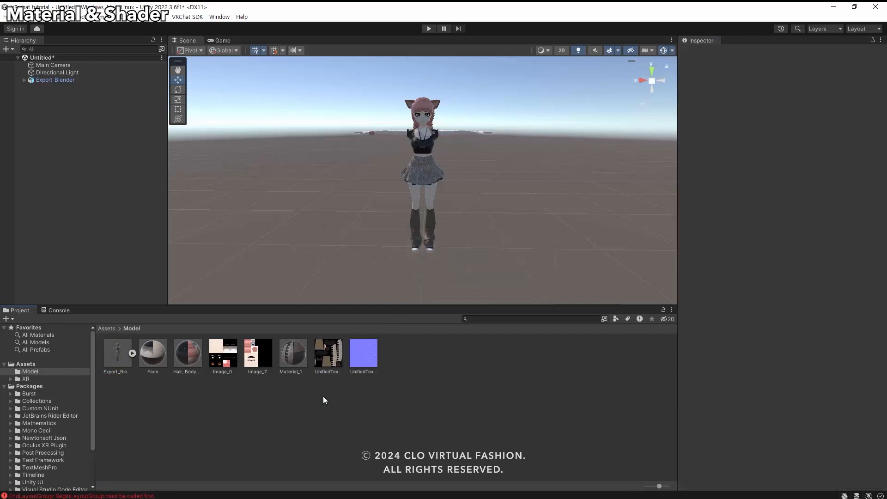
Enable Alpha Is Transparency for the Image_0, Image_7 and UnifiedTexture_diffuse_1001 textures and apply the change.
left_click(211, 359)
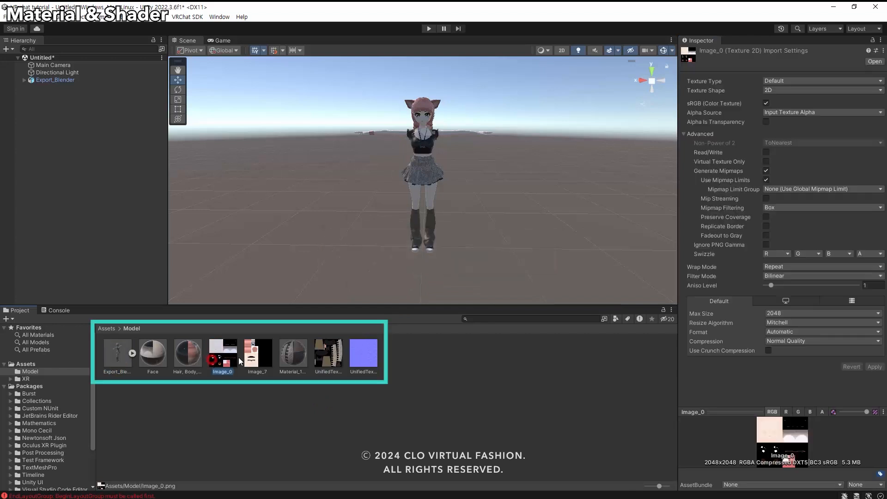
left_click(257, 355, "ctrl")
left_click(328, 355, "ctrl")
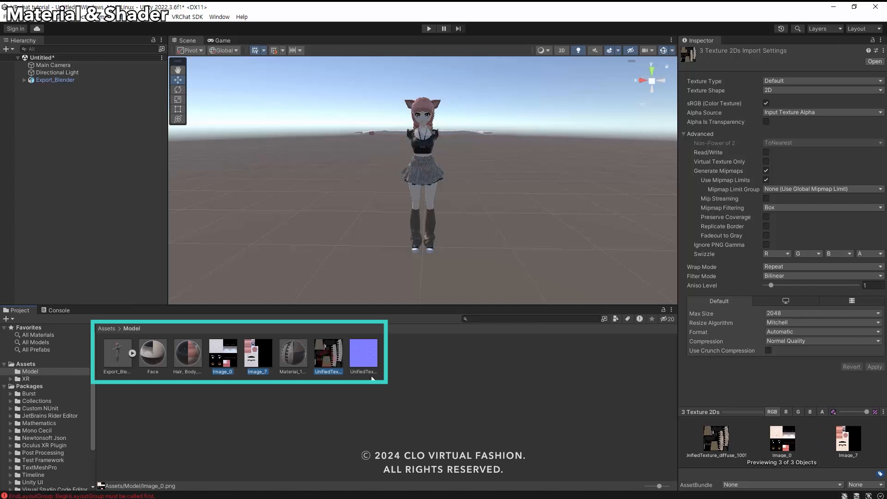
left_click(766, 122)
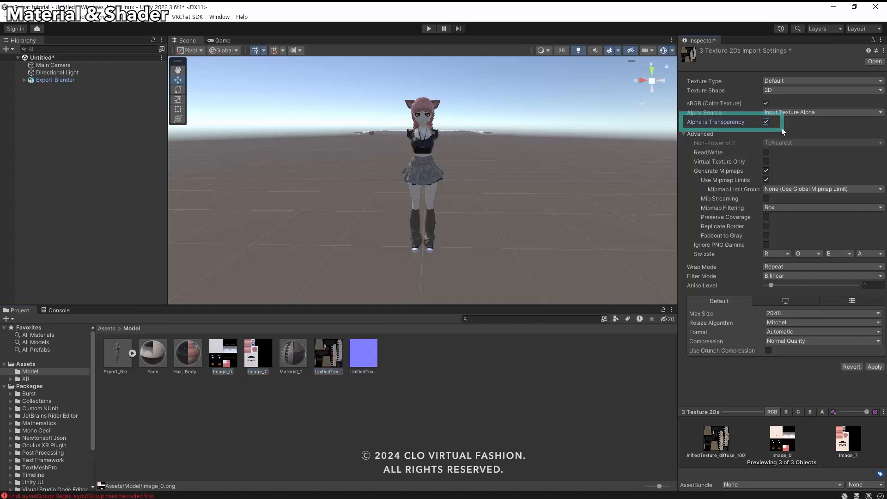
left_click(874, 367)
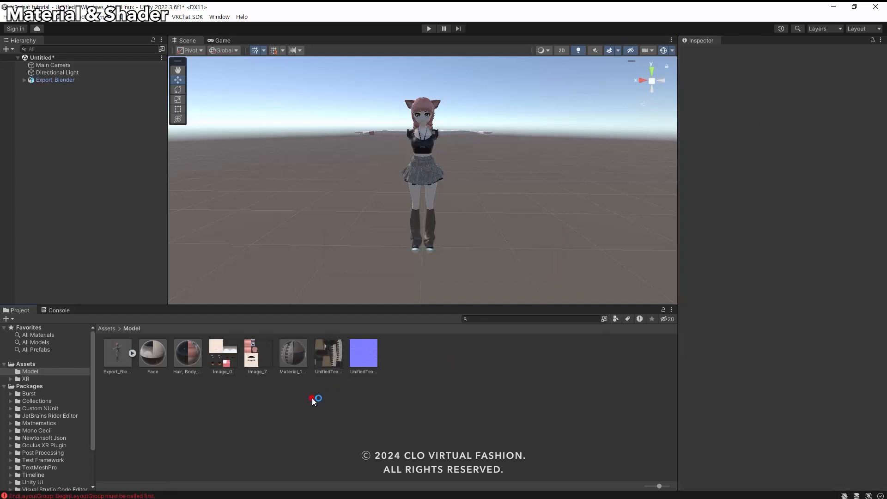
Set the Rendering Mode of the Face, Hair, Body, Shoes and Material_1001 materials to Cutout.
left_click(152, 352)
left_click(189, 360, "ctrl")
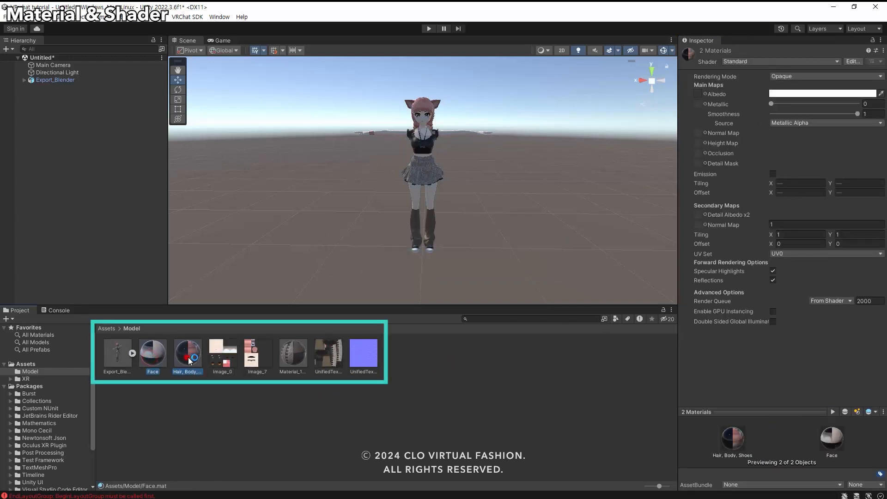
left_click(293, 356, "ctrl")
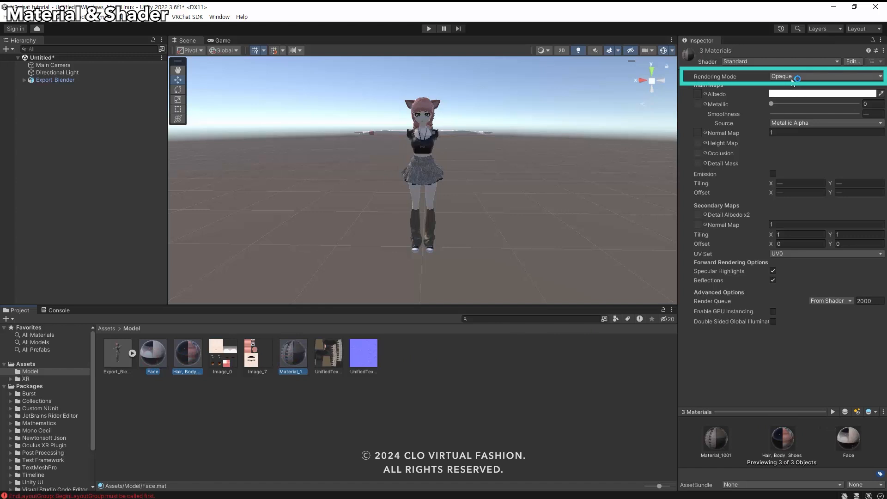
left_click(790, 80)
left_click(797, 95)
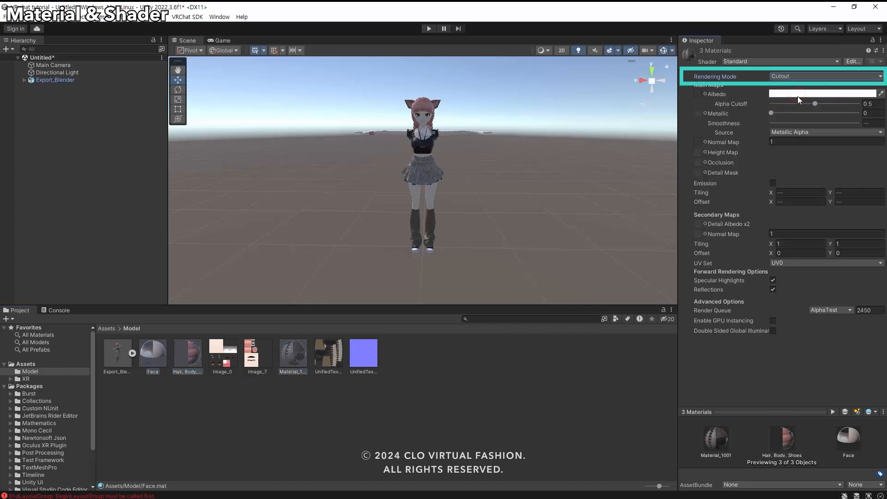
left_click(545, 371)
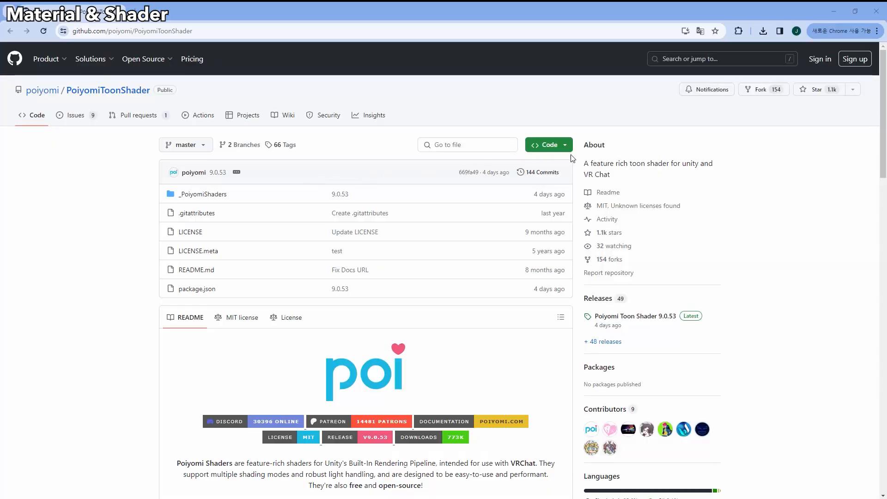
Download the PoiyomiToonShader repository from GitHub as a ZIP and import the shader folder into Unity's Assets folder.
left_click(564, 145)
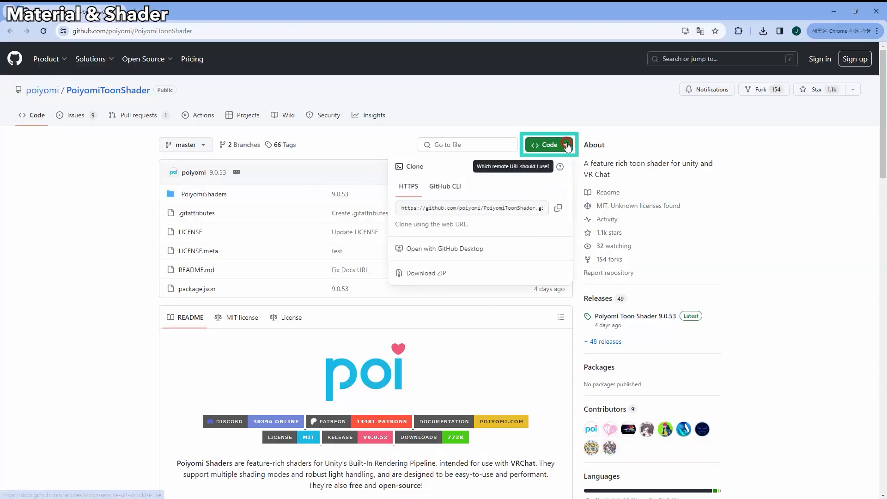
left_click(440, 273)
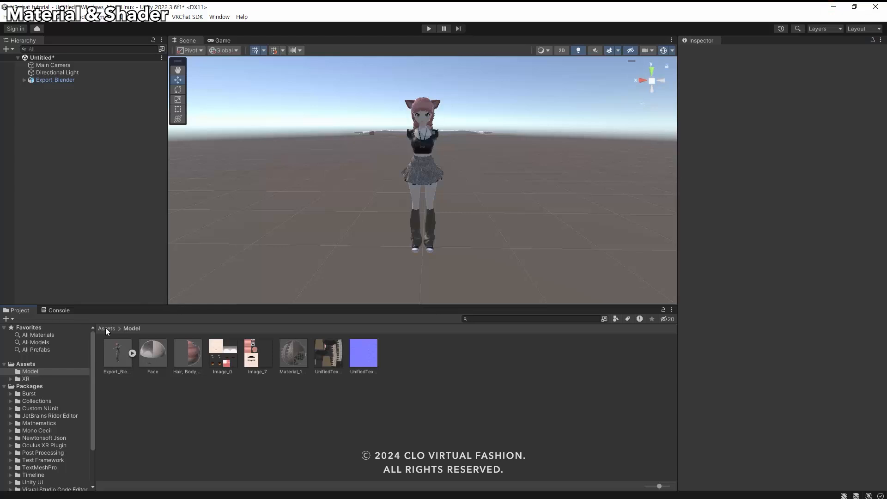
left_click(106, 328)
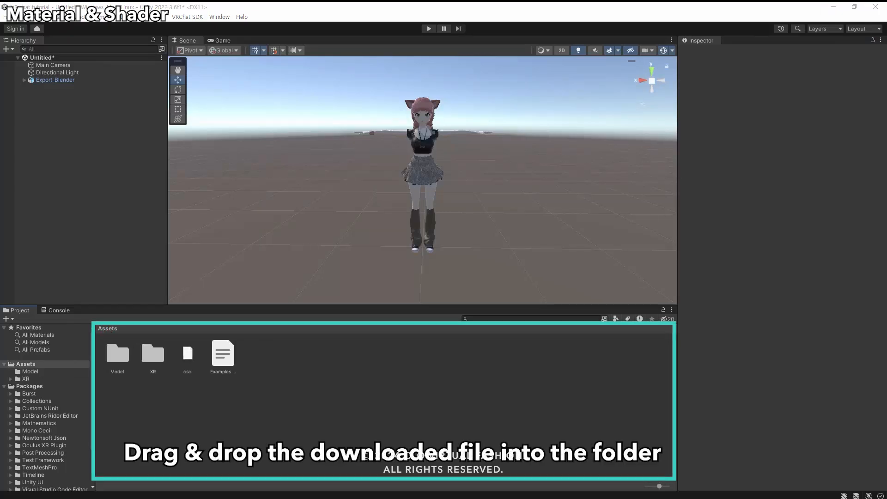
left_click_drag(383, 394, 370, 393)
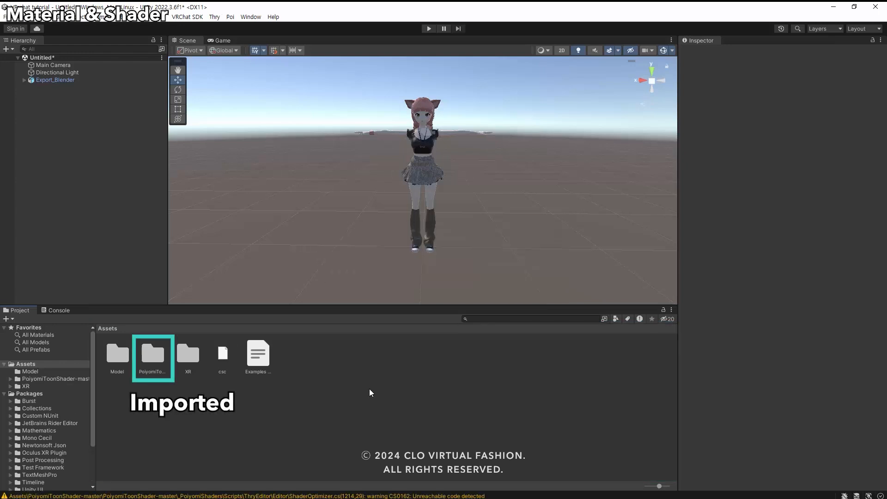
Assign the Poiyomi Toon shader to the Face, Hair, Body, Shoes and Material_1001 materials in the Model folder.
double_click(117, 355)
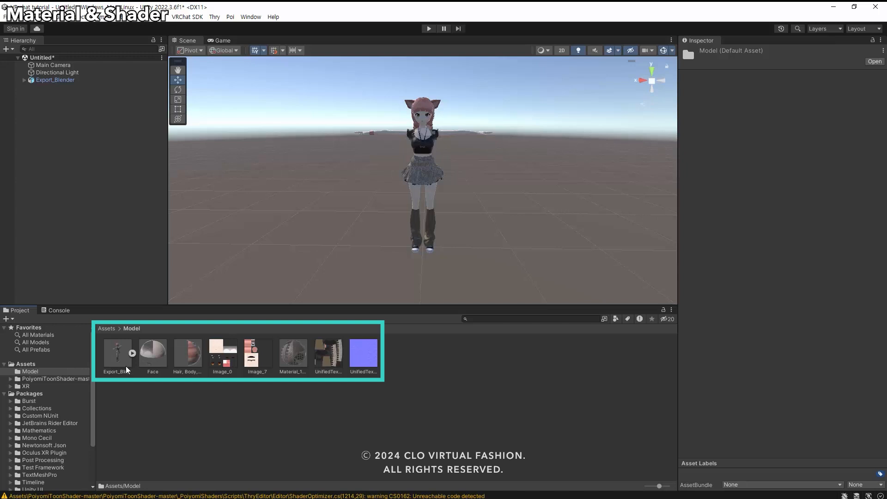
left_click(155, 365)
left_click(193, 361, "ctrl")
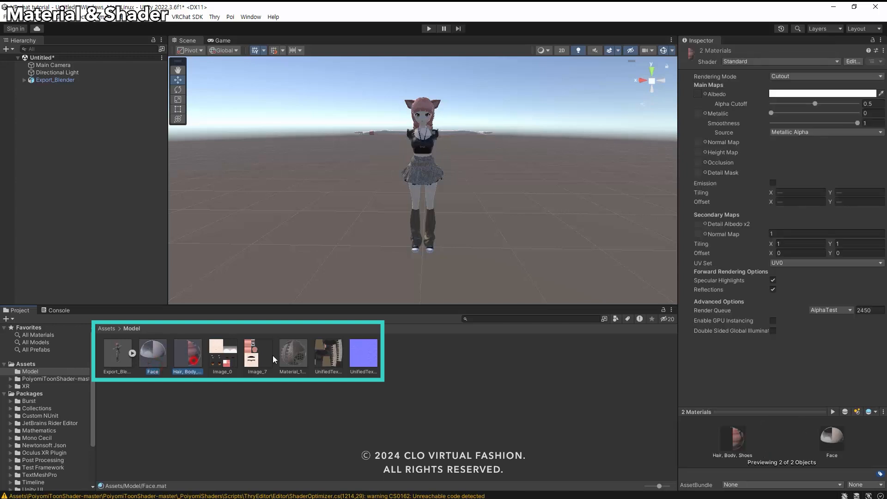
left_click(284, 355, "ctrl")
left_click(742, 61)
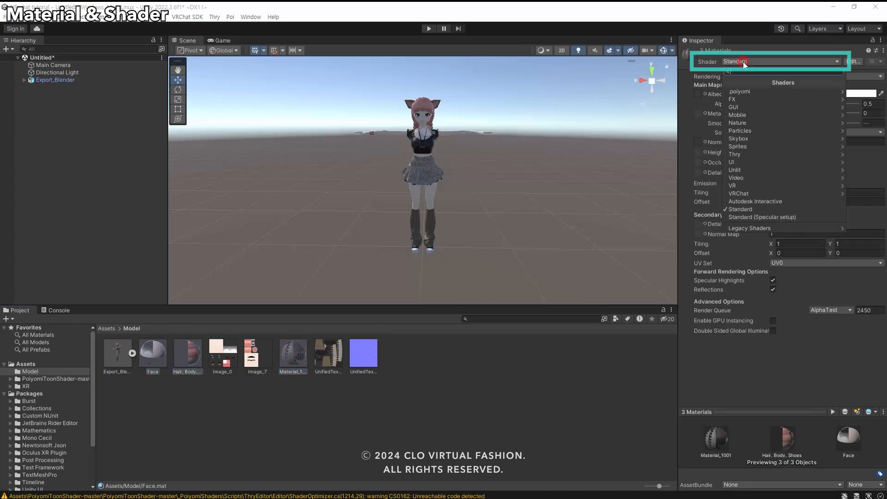
left_click(750, 93)
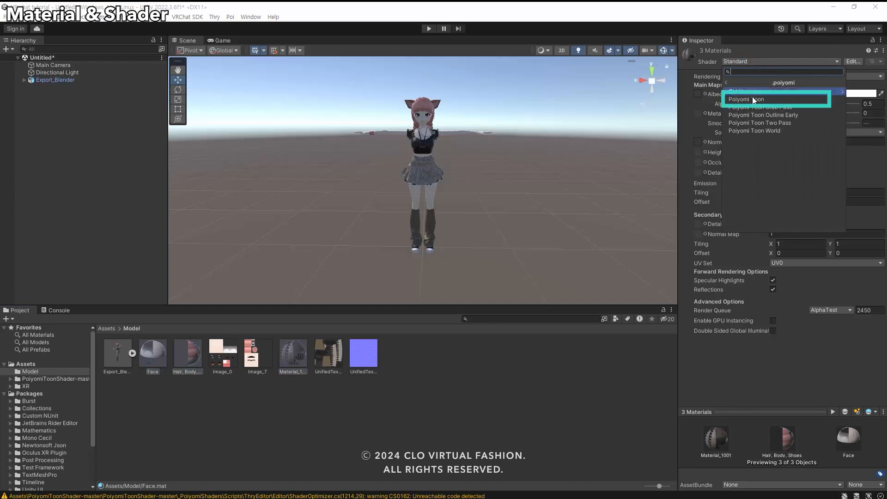
left_click(752, 99)
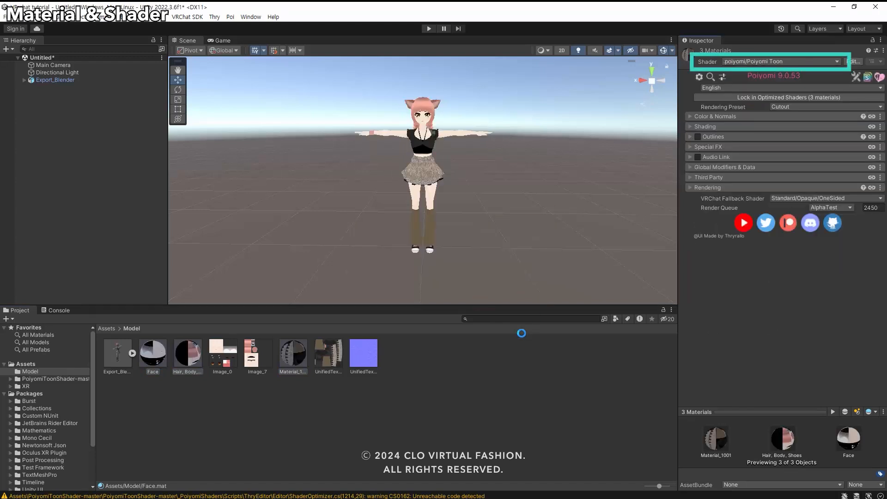
Set Cull to Off in the Poiyomi rendering settings of the three selected materials.
left_click(689, 187)
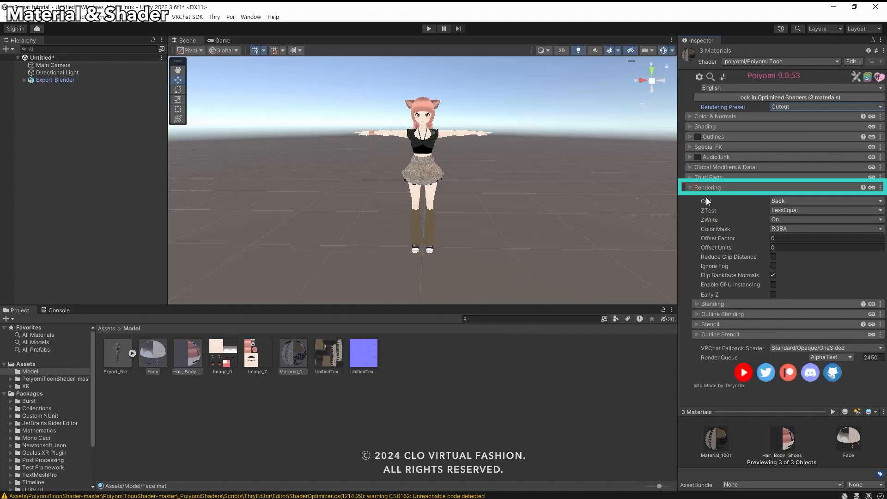
left_click(782, 200)
left_click(783, 210)
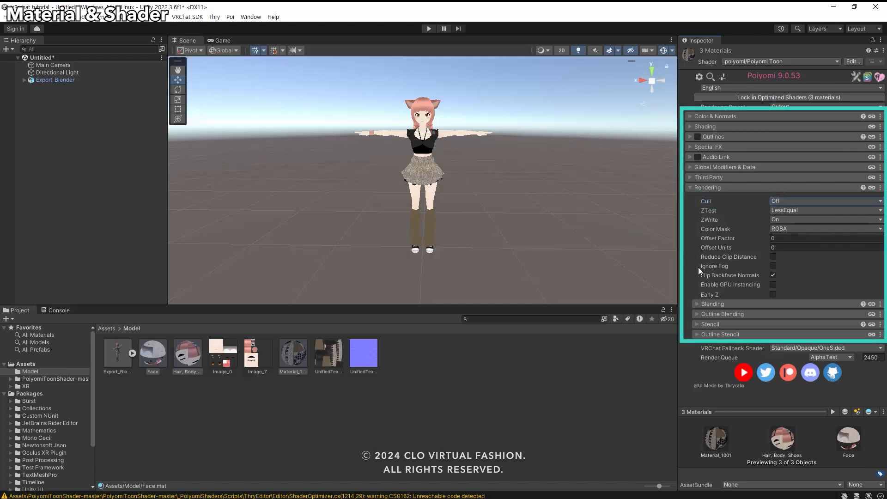
scroll(434, 178, "up", 5)
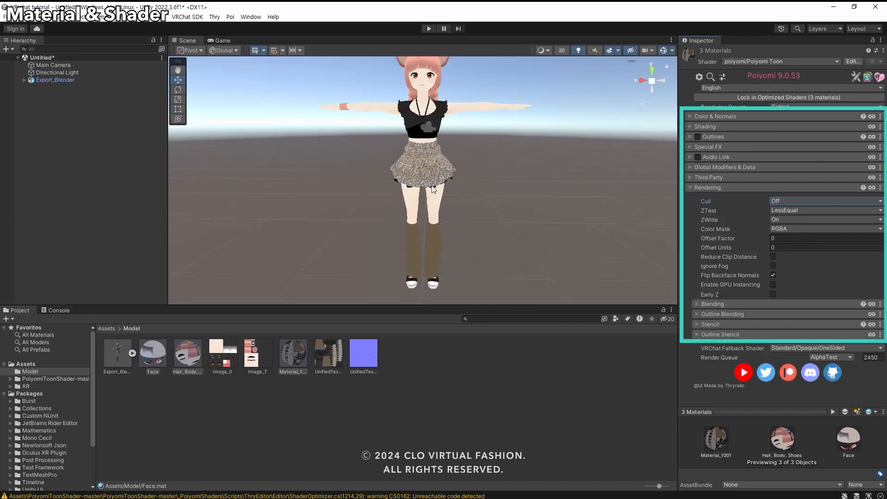
right_click_drag(434, 180, 450, 190)
middle_click_drag(451, 190, 502, 198)
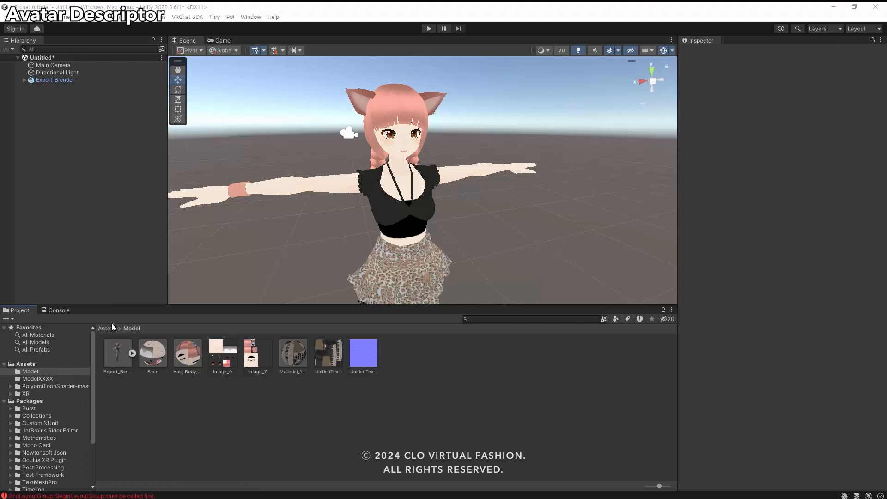
Add a VRC Avatar Descriptor component to the Export_Blender object.
left_click(54, 80)
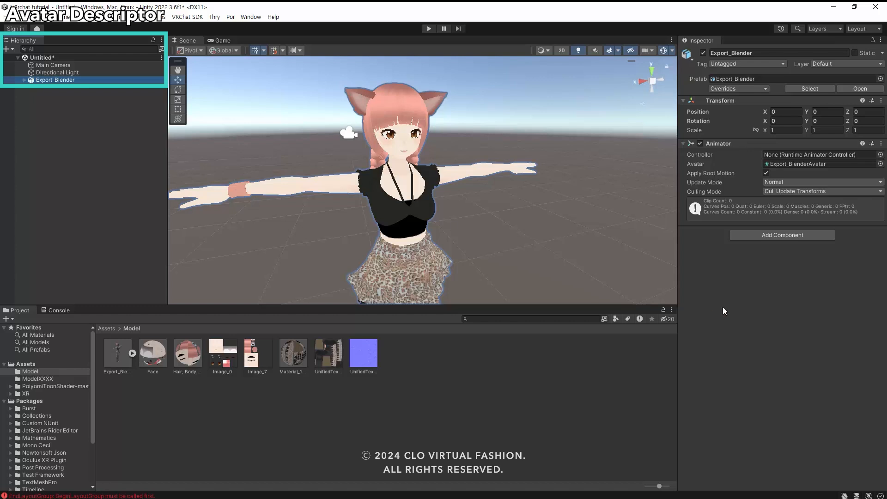
left_click(798, 236)
type("vr")
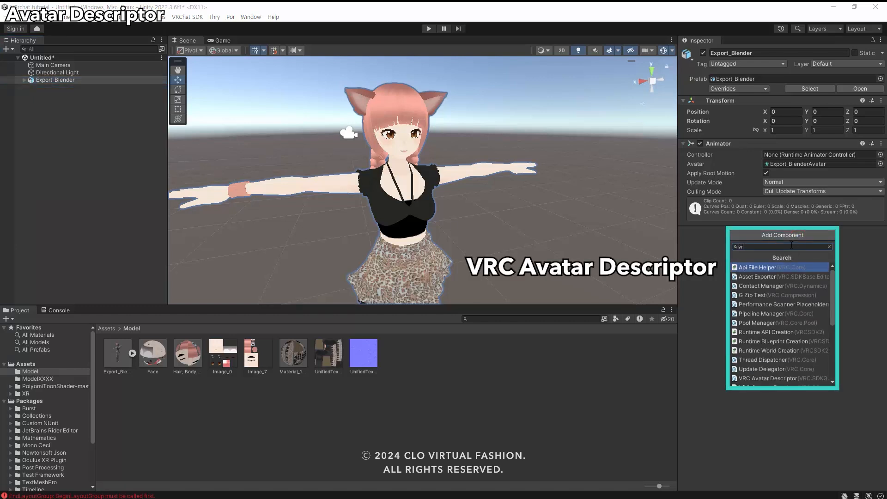
type("c avatar")
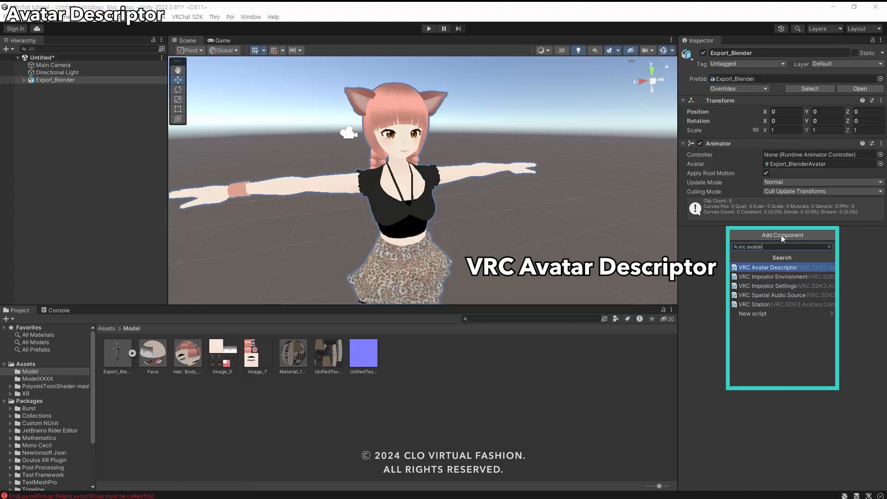
left_click(760, 267)
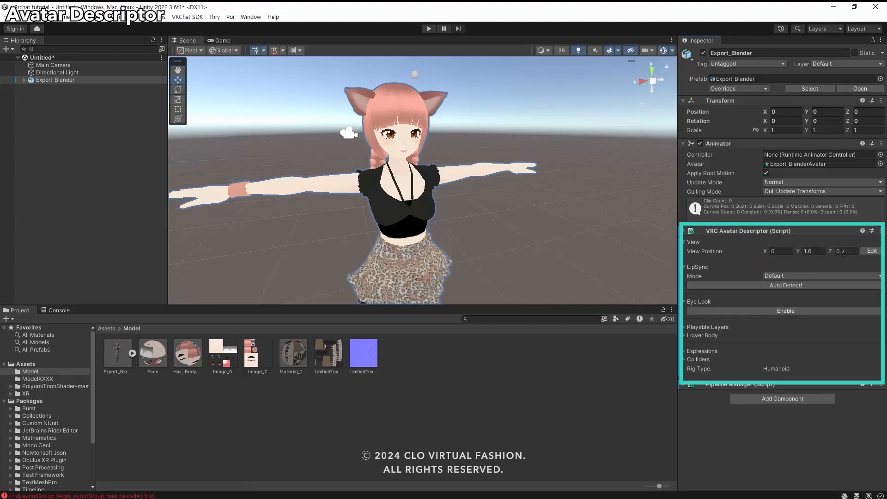
Edit the avatar descriptor's View Position, moving it between the eyes at about Y 1.438 and Z 0.048.
left_click(874, 253)
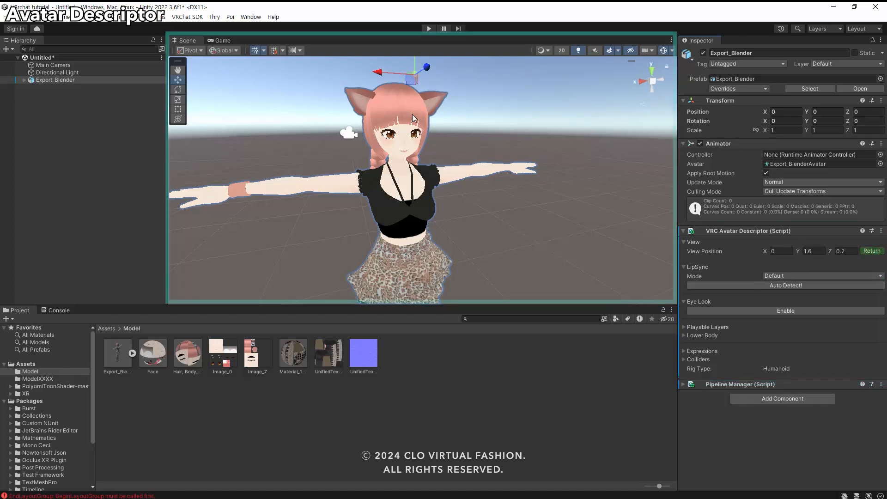
middle_click_drag(412, 65, 421, 145)
left_click_drag(425, 129, 437, 221)
left_click_drag(423, 210, 418, 205)
left_click_drag(407, 158, 408, 164)
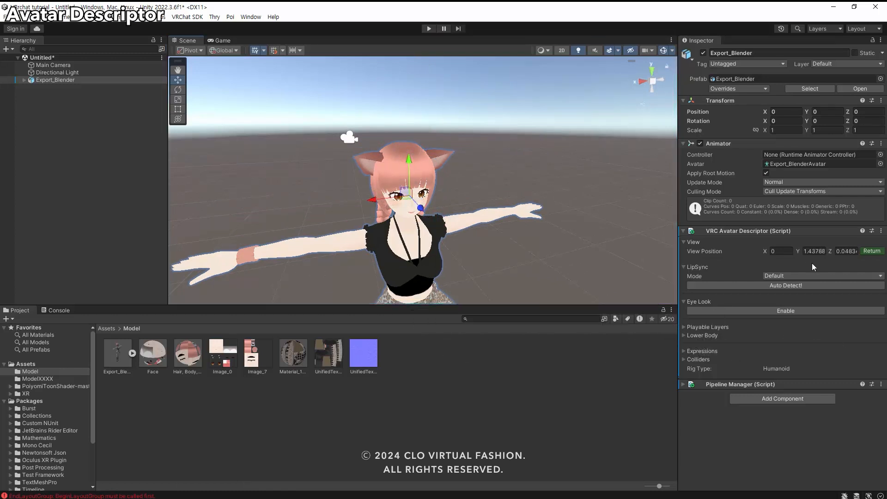
left_click(871, 251)
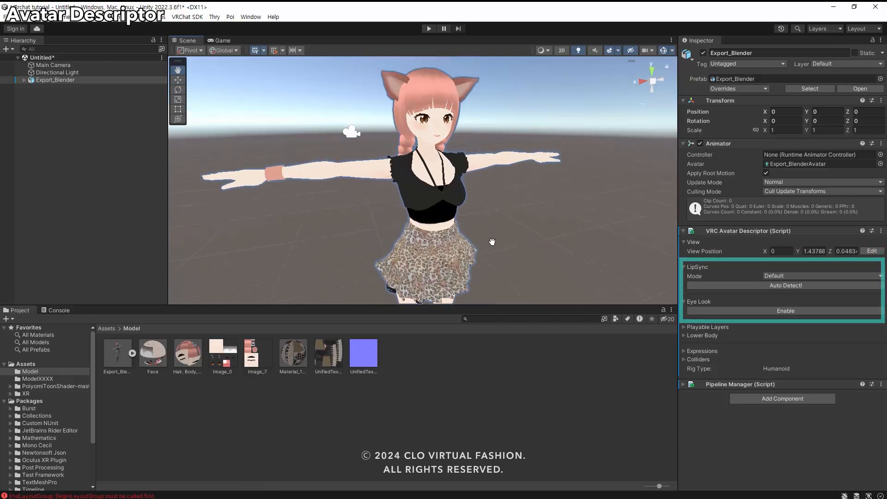
Auto-detect the avatar descriptor's LipSync visemes and enable Eye Look.
key("w")
left_click(786, 286)
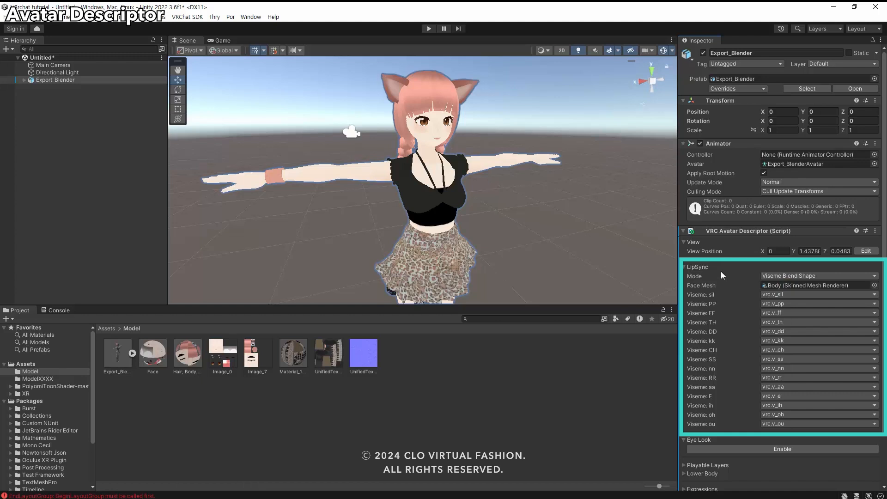
scroll(721, 271, "down", 3)
left_click(749, 390)
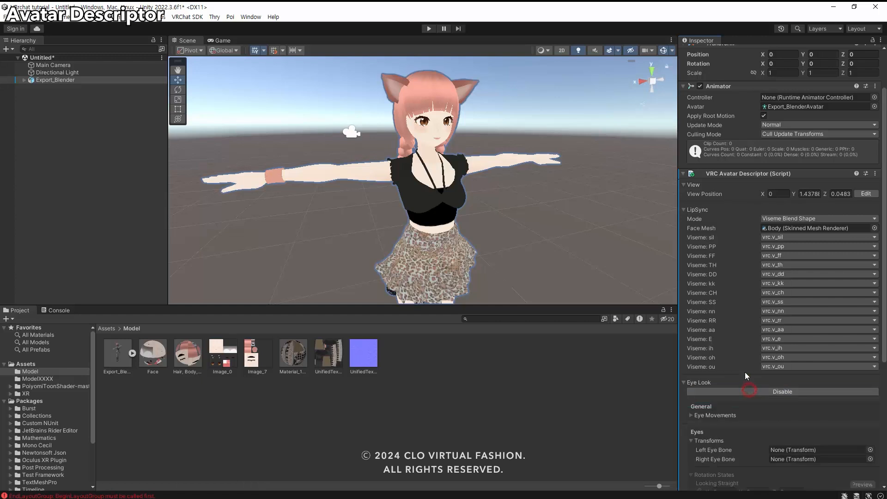
Assign the LeftEye and RightEye bones under the armature's Head as the Eye Look left and right eye bones.
scroll(745, 372, "down", 6)
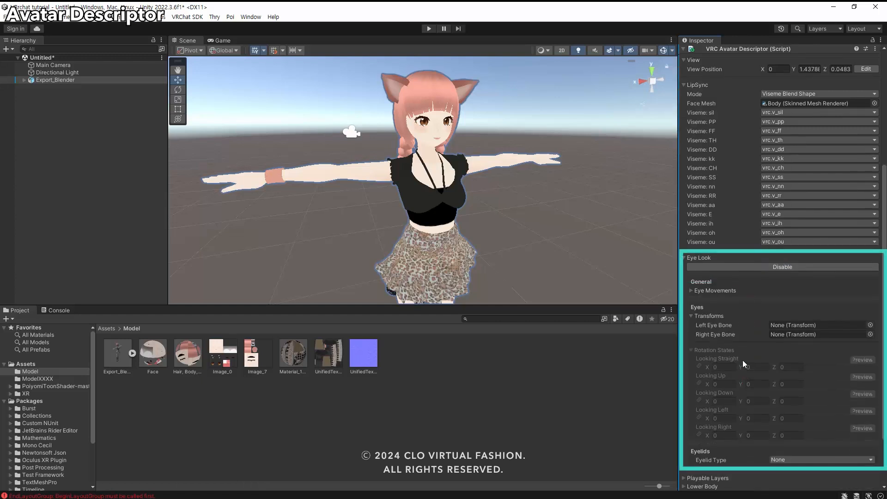
scroll(740, 350, "down", 1)
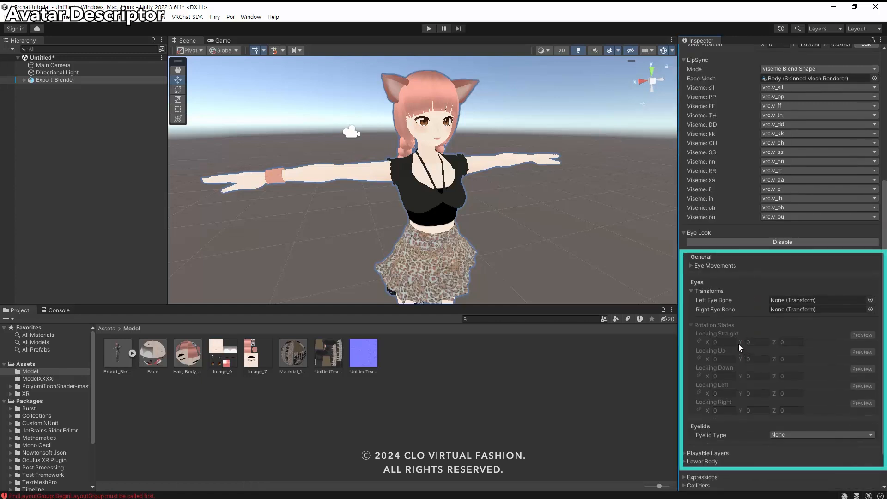
left_click(23, 82)
left_click(31, 88)
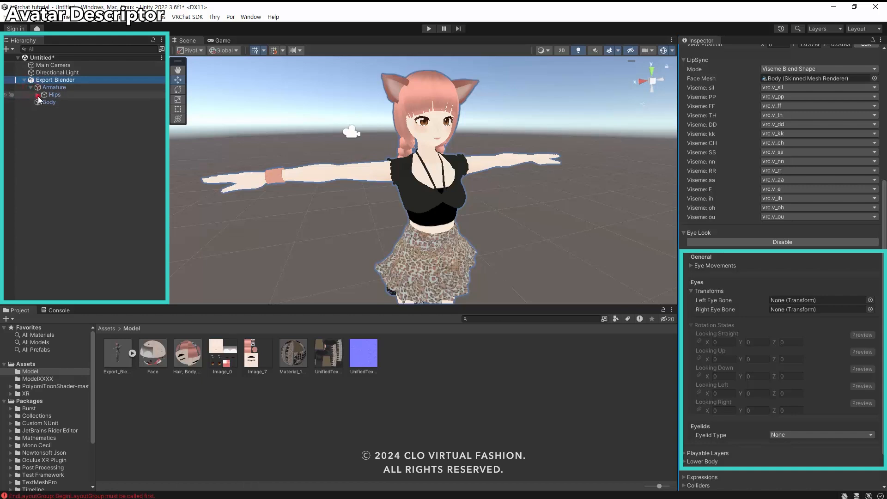
left_click(37, 95)
left_click(44, 117)
left_click(50, 125)
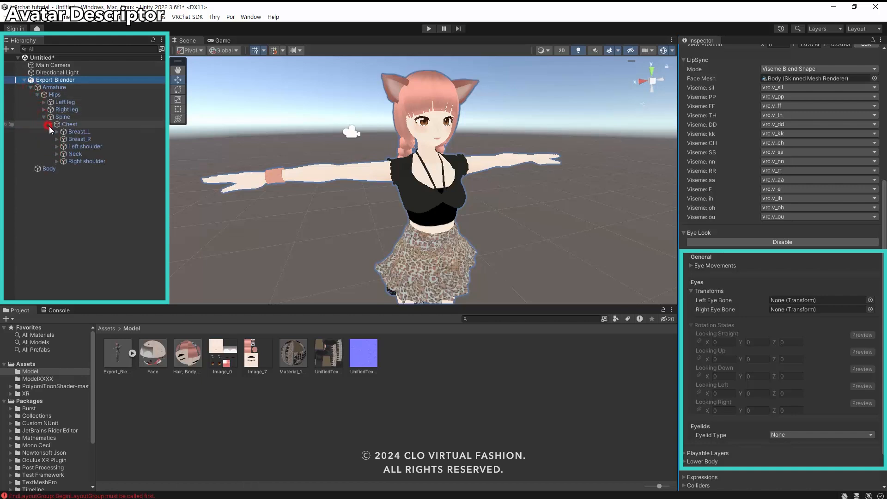
left_click(57, 154)
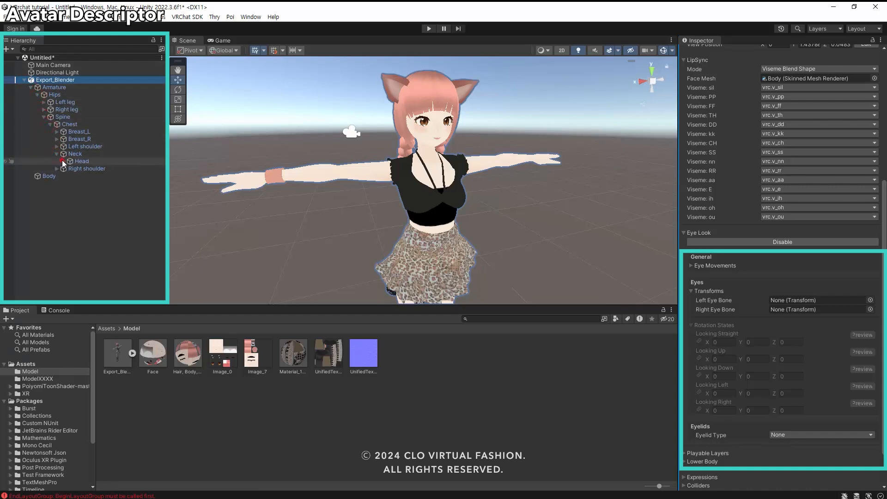
left_click(63, 162)
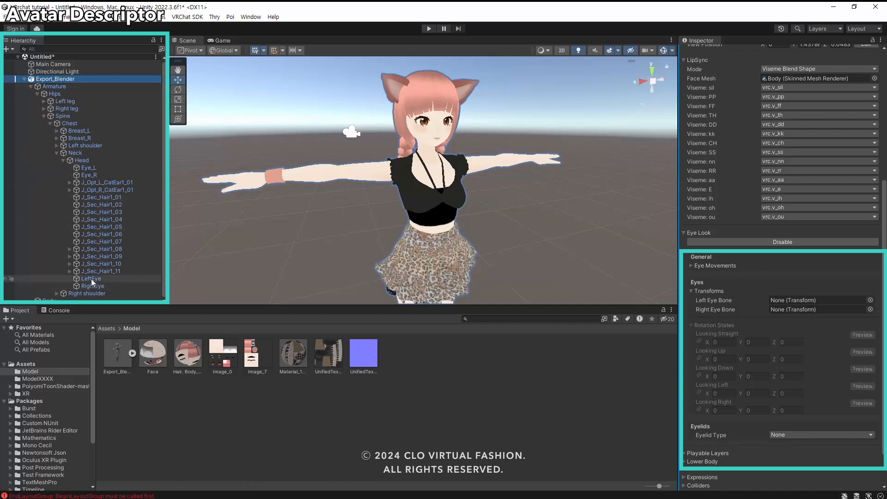
mouse_move(91, 279)
left_mouse_down()
mouse_move(453, 349)
mouse_move(781, 340)
mouse_move(803, 302)
left_mouse_up()
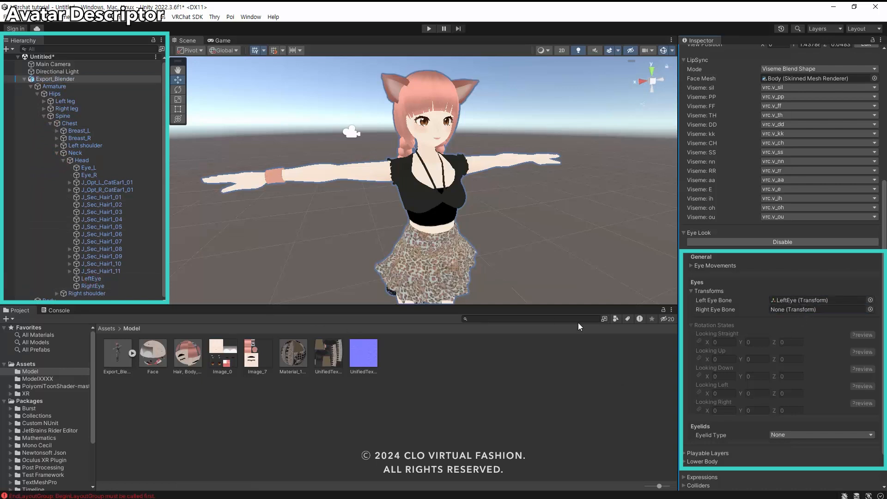
left_click_drag(91, 286, 806, 315)
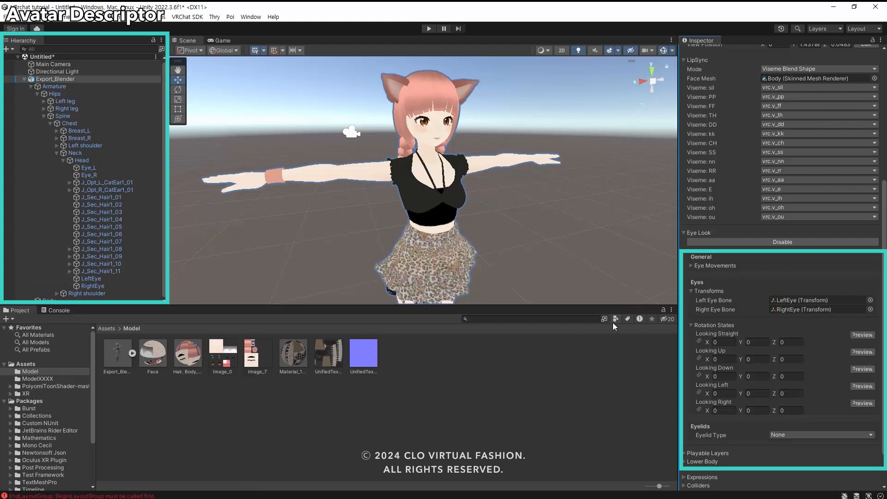
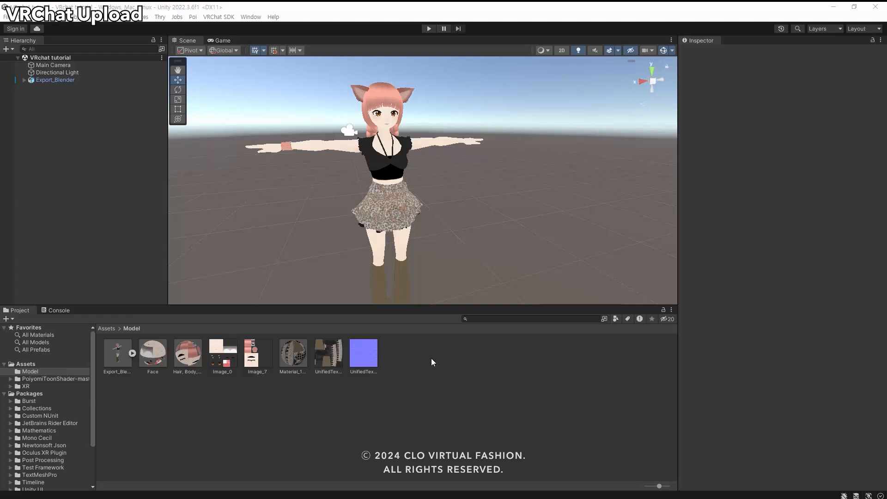
Show the VRChat SDK control panel and sign in with the account's username or e-mail and password.
left_click(224, 17)
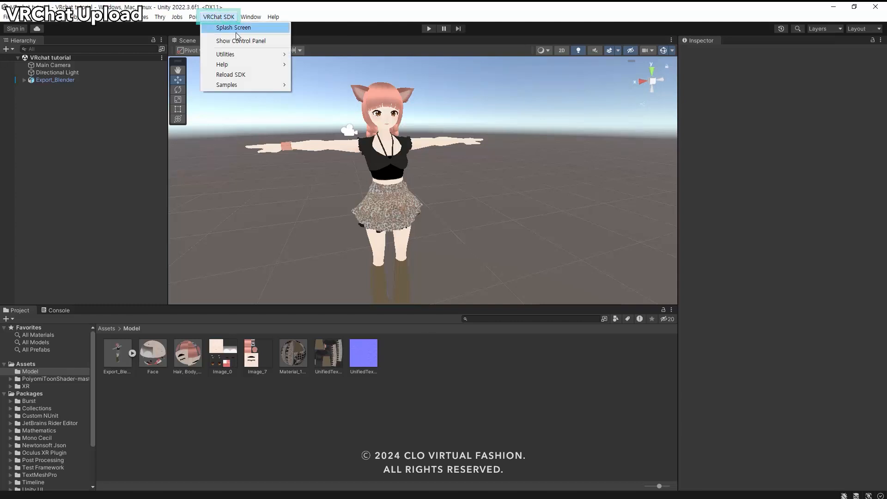
left_click(280, 42)
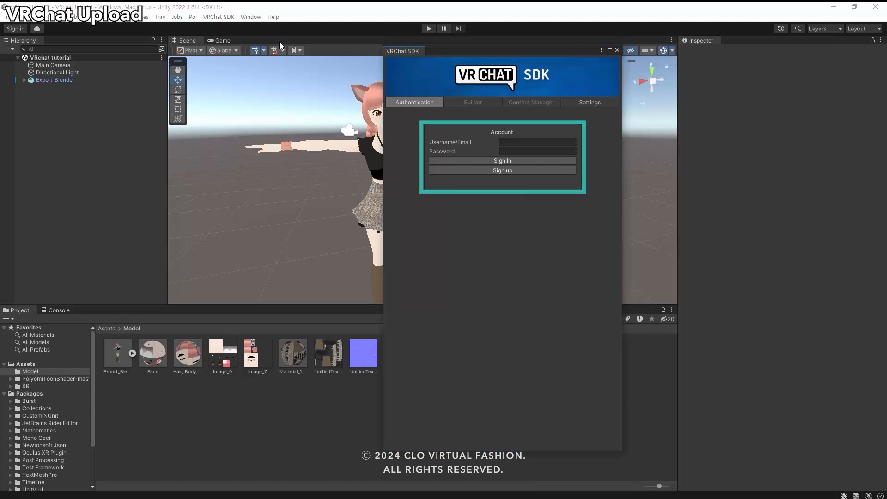
left_click(546, 141)
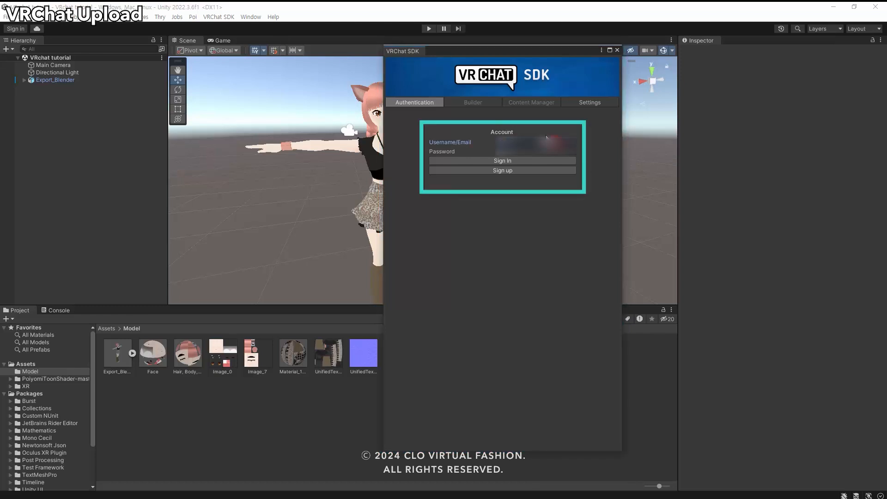
type("...")
key("Tab")
left_click(535, 161)
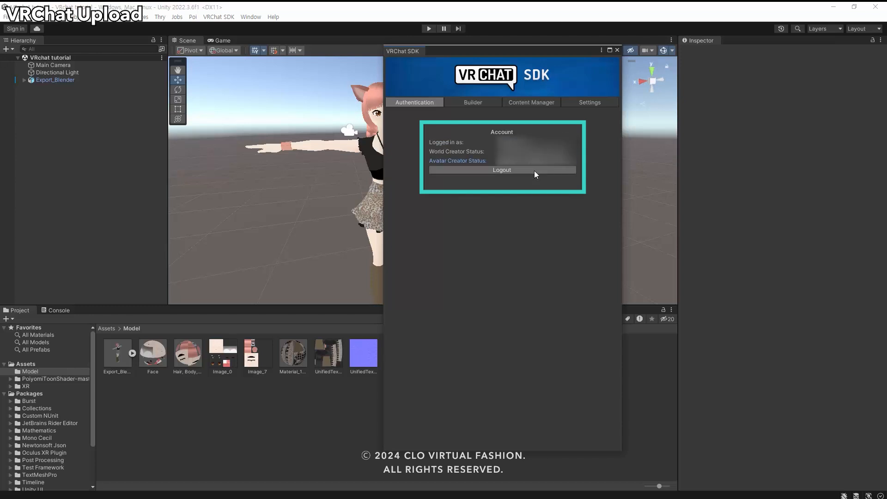
In the SDK builder, select the Export_Blender avatar, name it "VRchat tutorial" and keep its visibility Private.
left_click(474, 102)
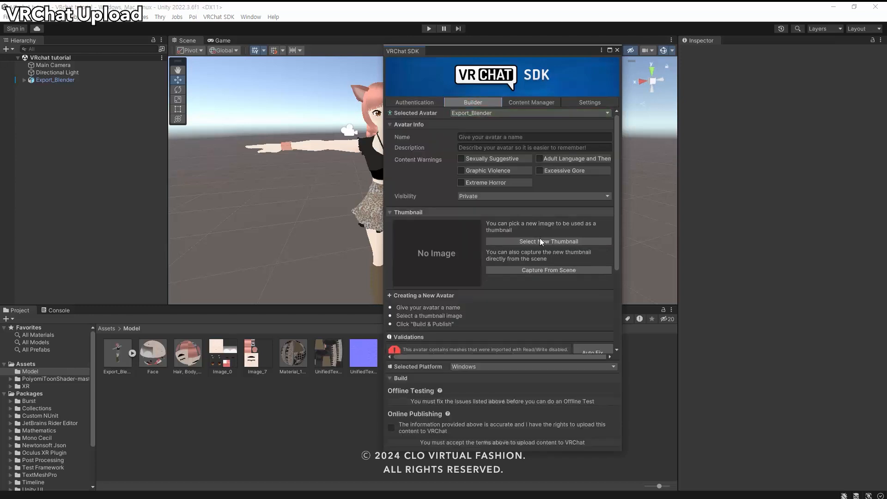
left_click(475, 112)
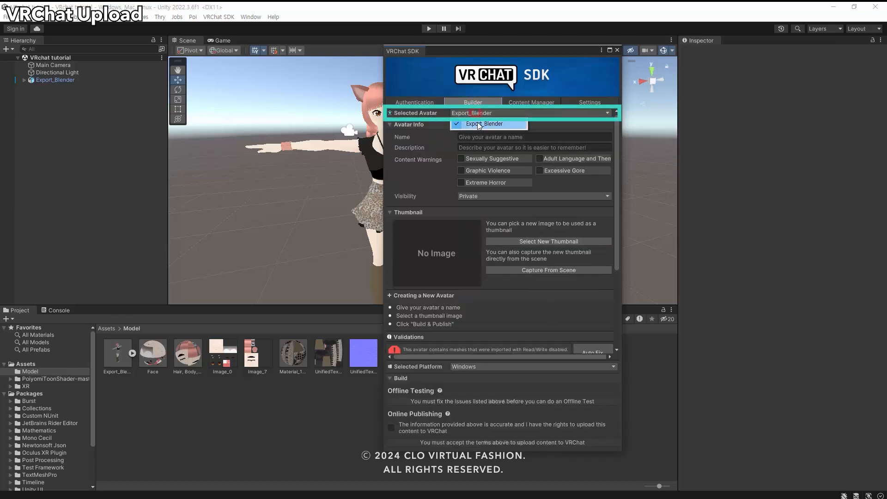
left_click(478, 124)
left_click(482, 134)
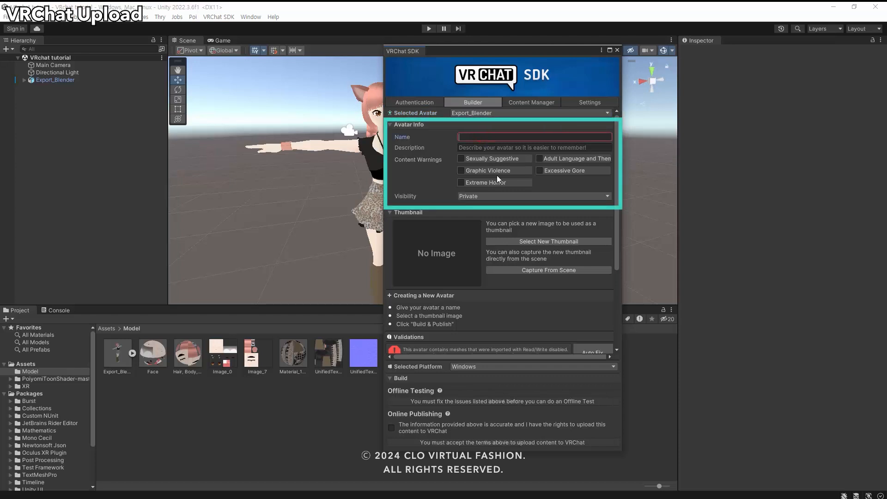
type("VRchat tutorial")
left_click(536, 195)
left_click(495, 203)
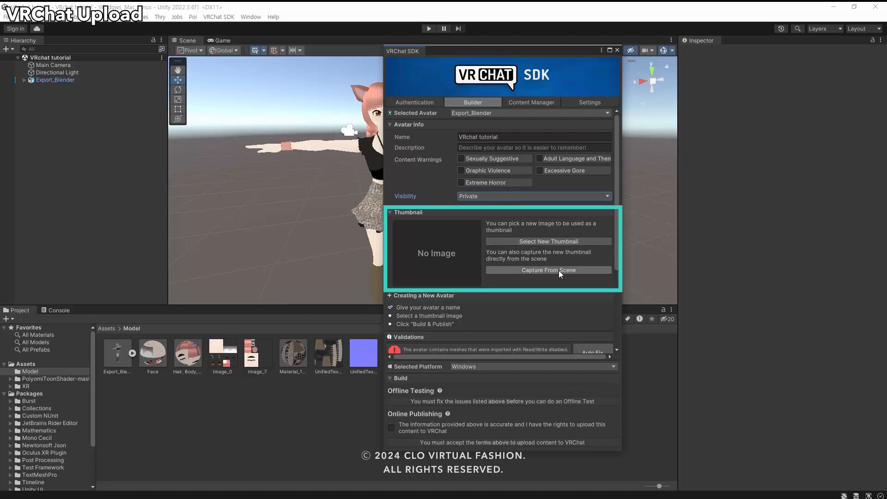
Capture the avatar's thumbnail from the scene and auto-fix the Read/Write, blendshape normals and Streaming Mip Maps validation errors.
left_click(583, 270)
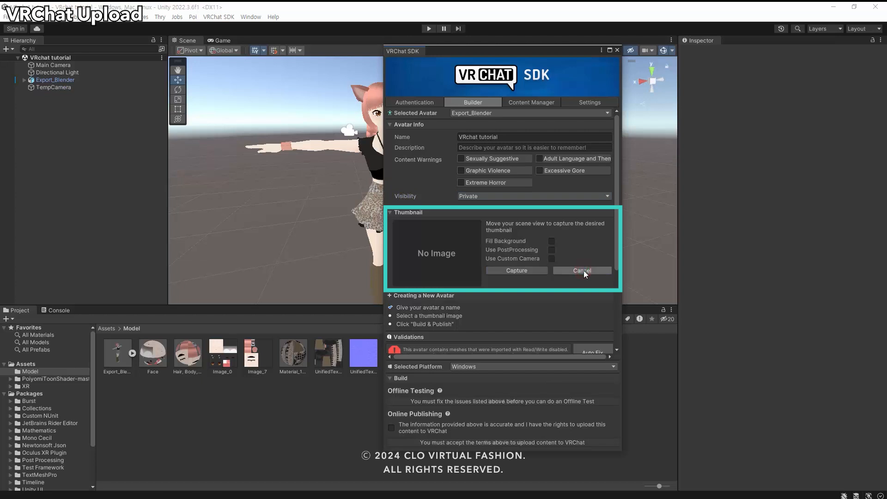
left_click(541, 271)
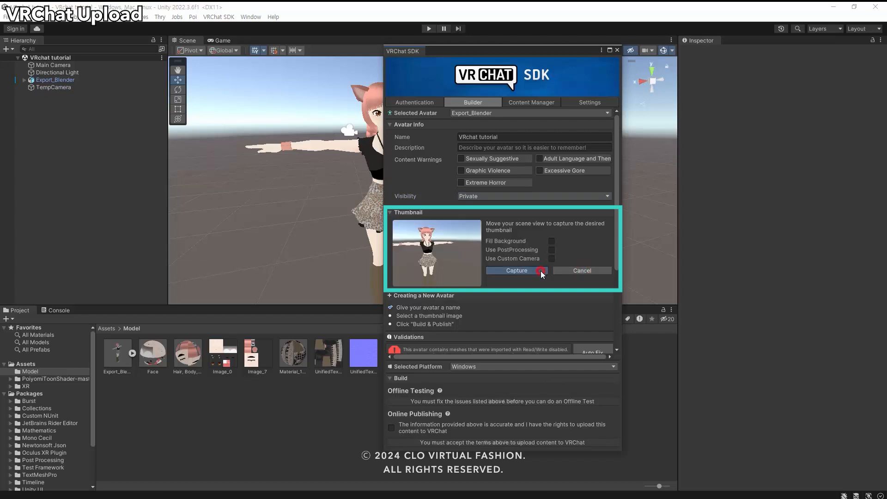
scroll(590, 231, "down", 5)
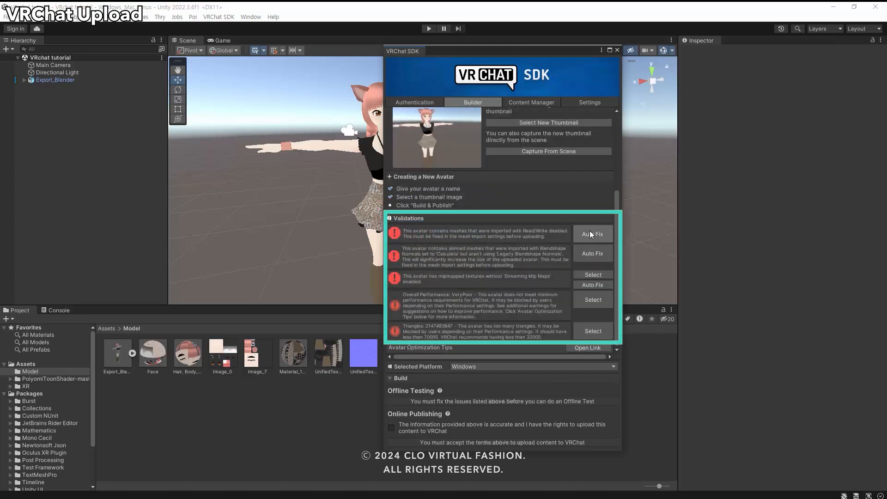
left_click(589, 234)
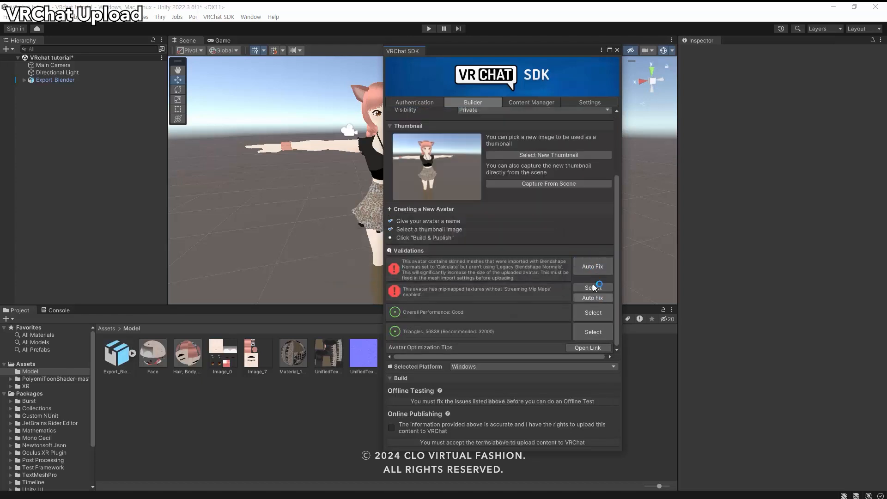
left_click(591, 266)
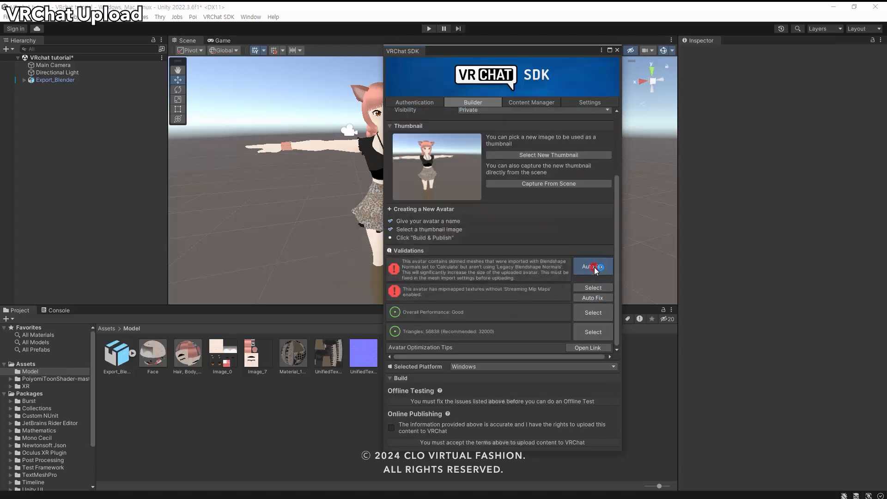
left_click(592, 298)
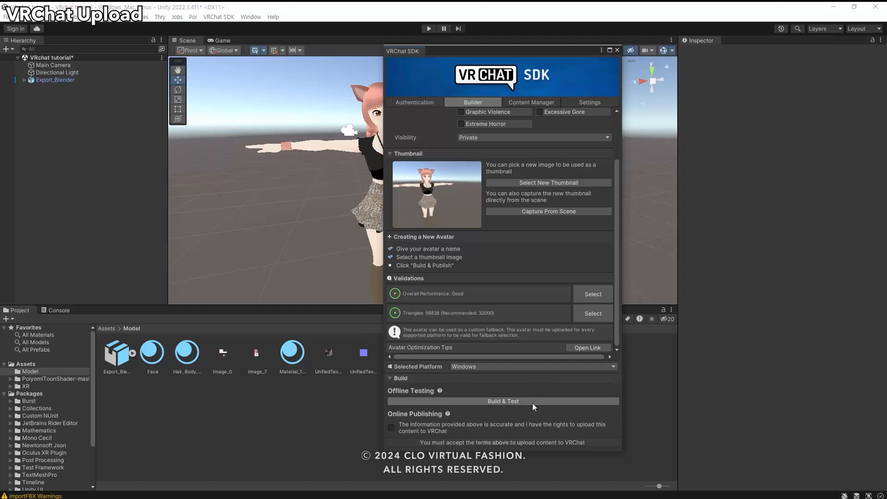
Accept the content rights statement, build and publish the avatar with the recommended automatic lighting fix, and open it on the VRChat website.
left_click(391, 427)
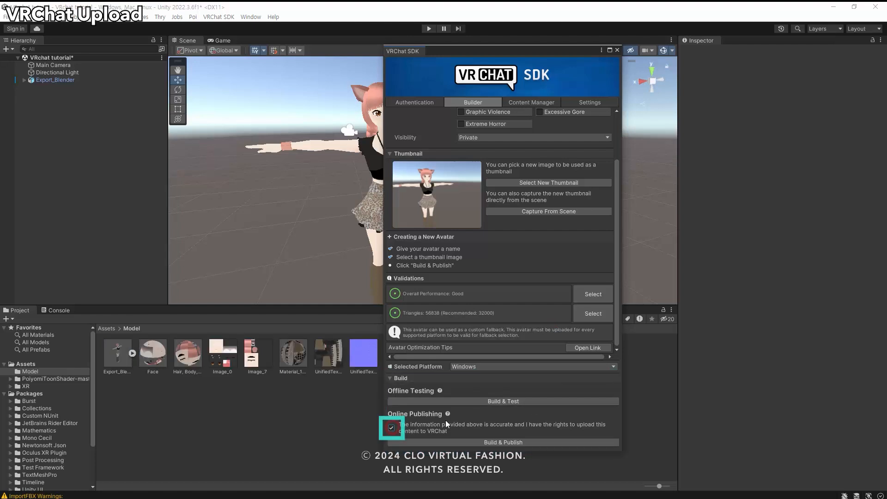
left_click(522, 442)
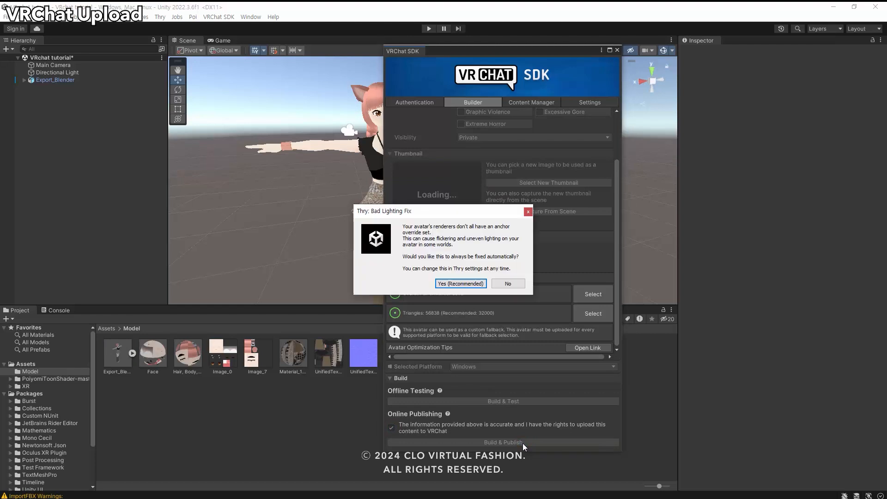
left_click(460, 284)
left_click(456, 279)
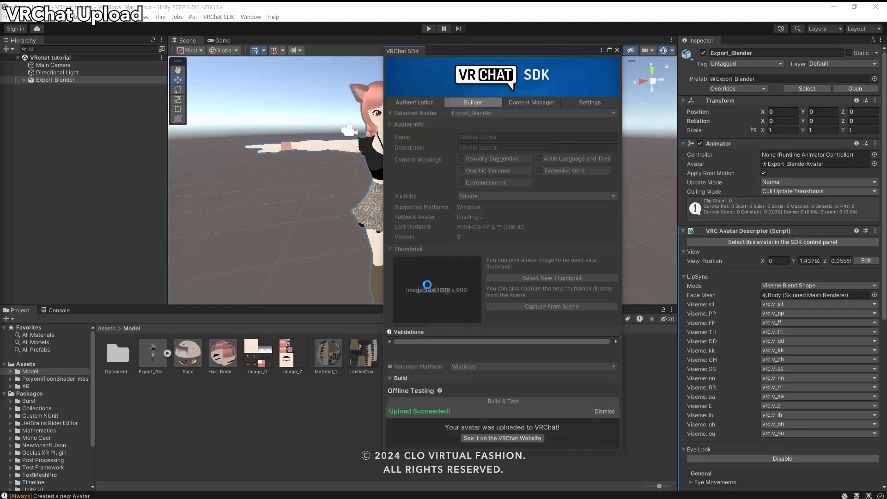
left_click(541, 439)
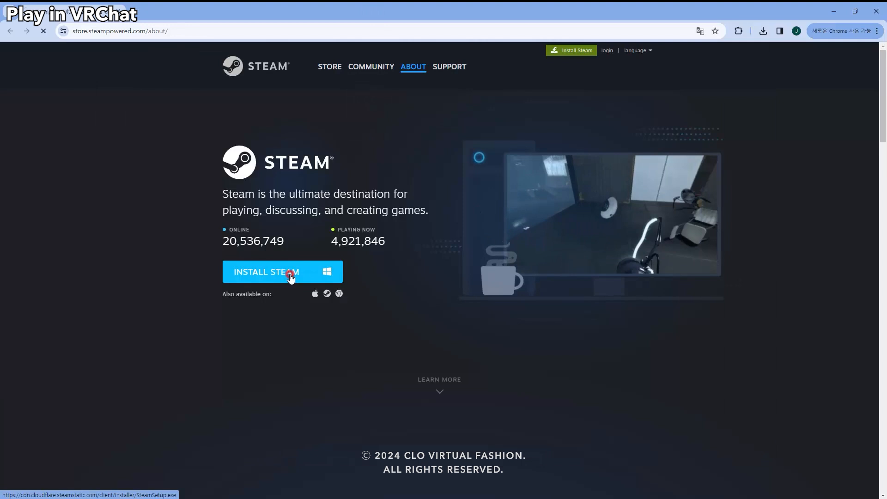
Launch VRChat from the Steam library and walk through the starting world to the mirror.
left_click(291, 277)
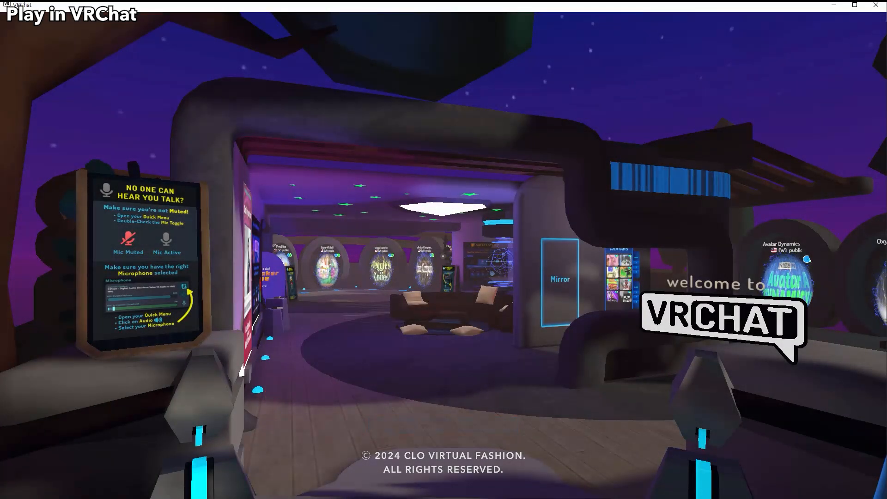
key("w")
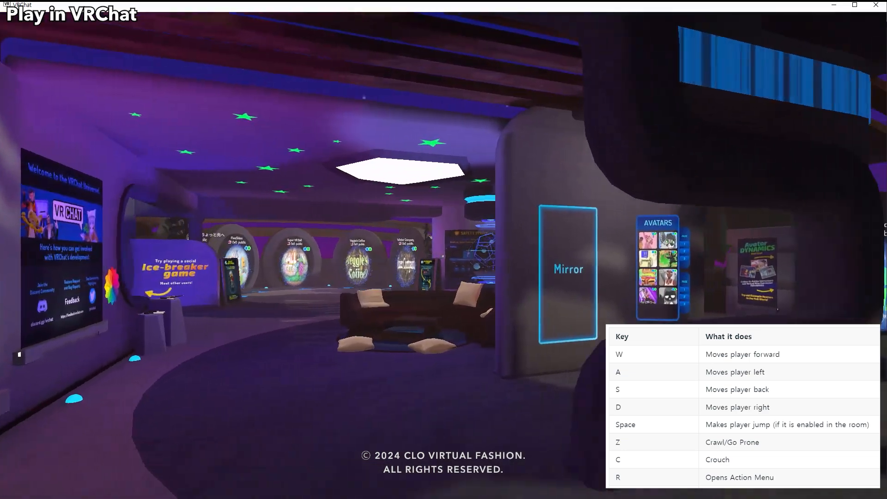
key("w")
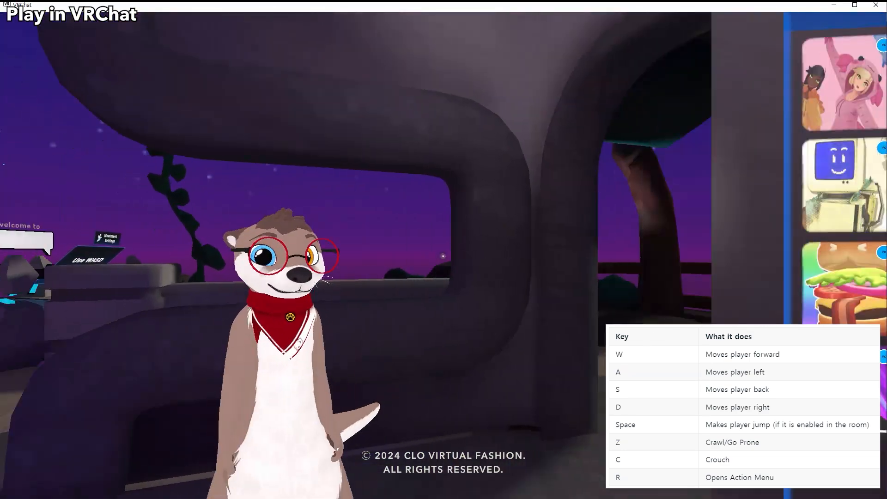
key("s")
Change into the uploaded "VRchat tutorial" avatar and return to the world.
key("Escape")
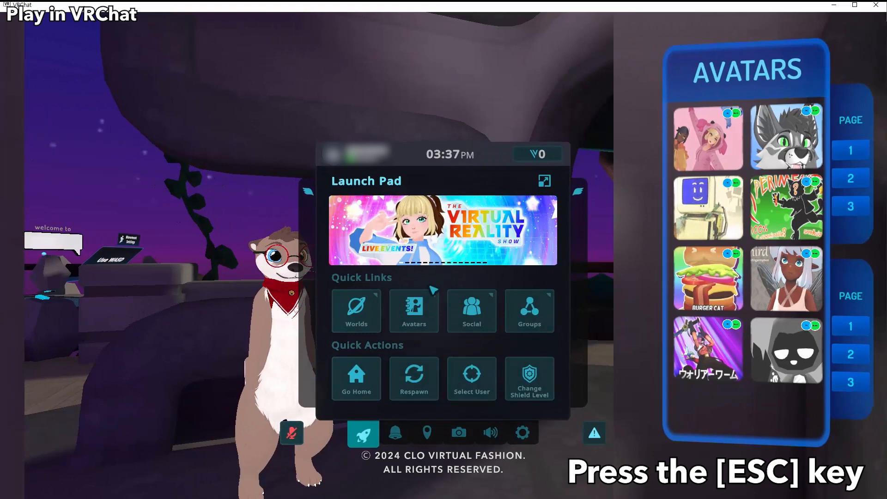
left_click(417, 309)
left_click(252, 189)
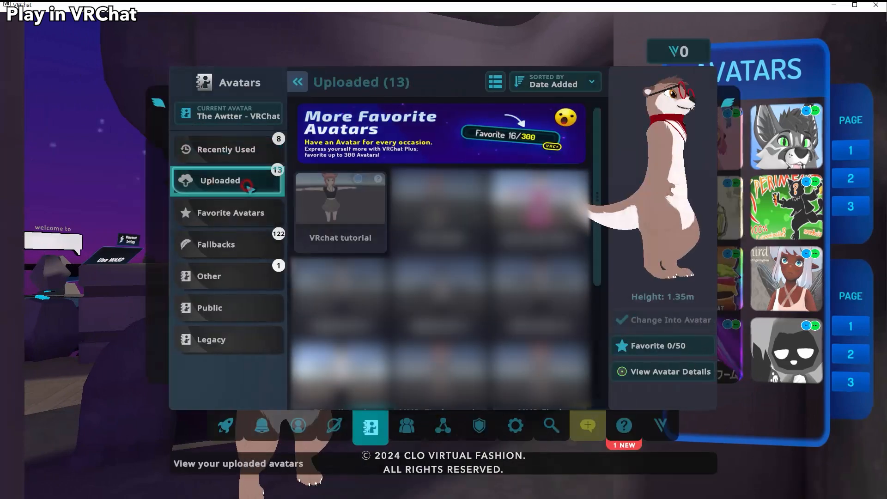
left_click(342, 226)
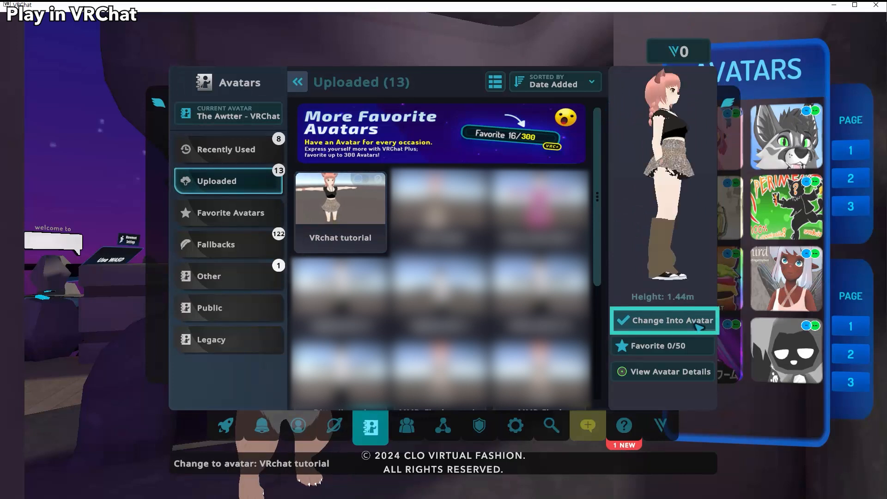
left_click(698, 326)
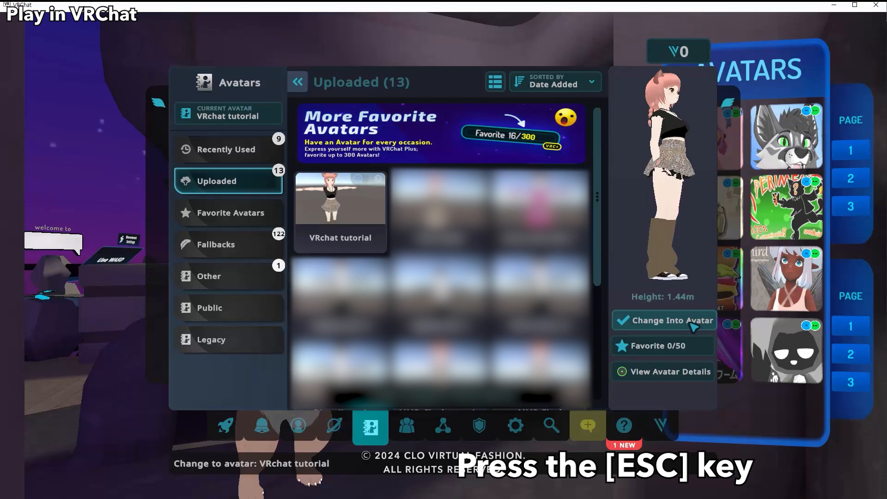
key("Escape")
Examine the avatar and its garment in the mirror while walking in different directions and switching between standing and low poses.
key("d")
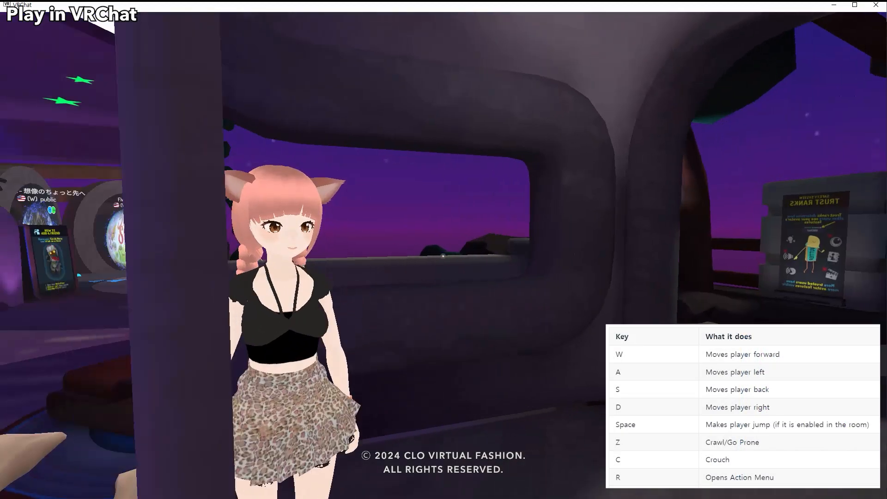
key("a")
key("d")
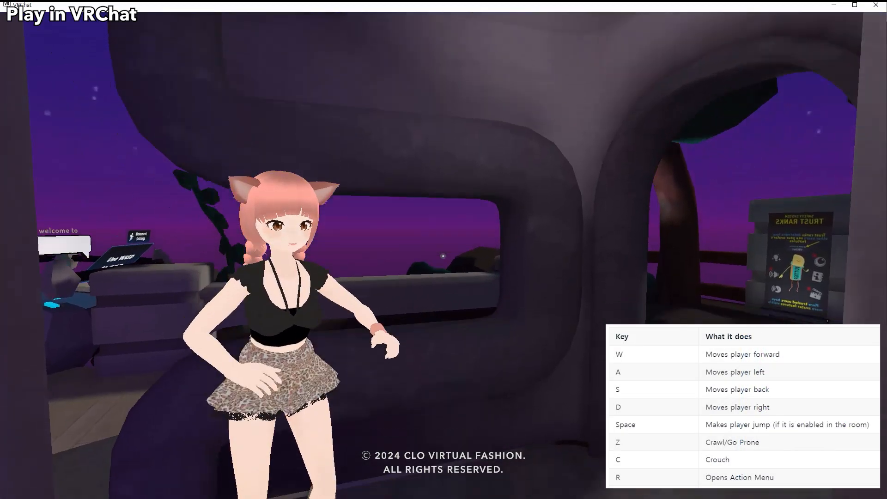
key("s")
key("d")
key("a")
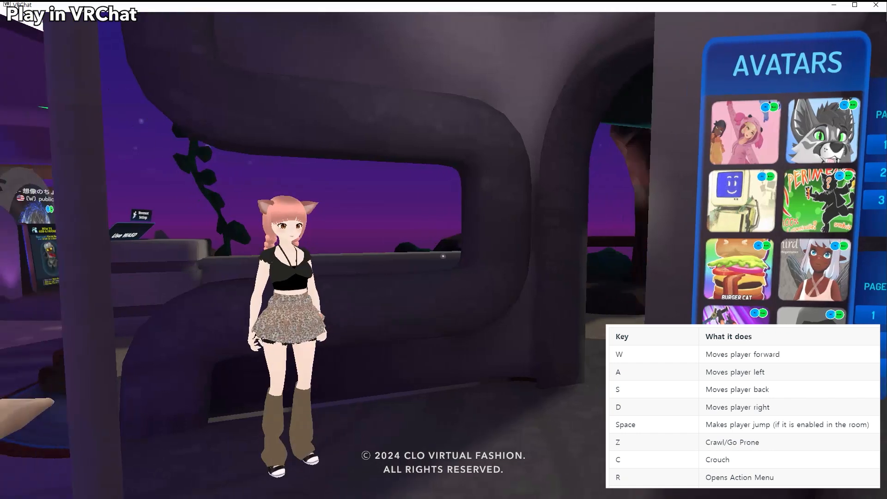
key("d")
key("z")
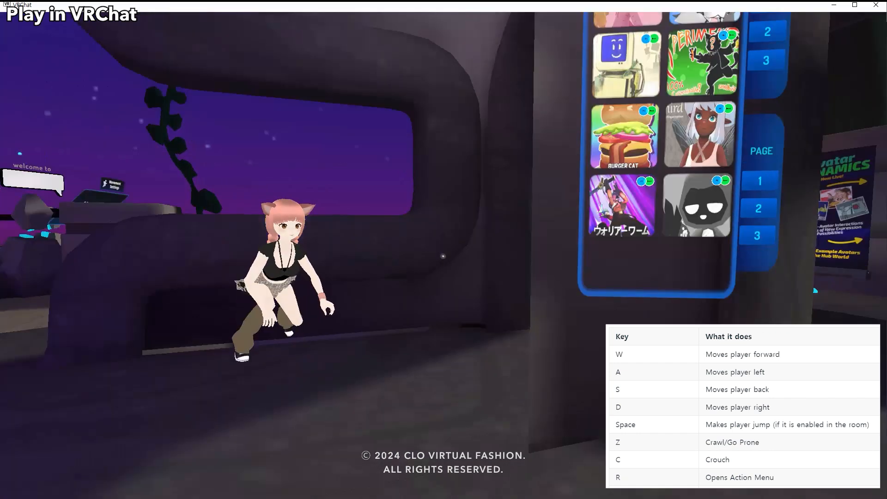
key("c")
key("a")
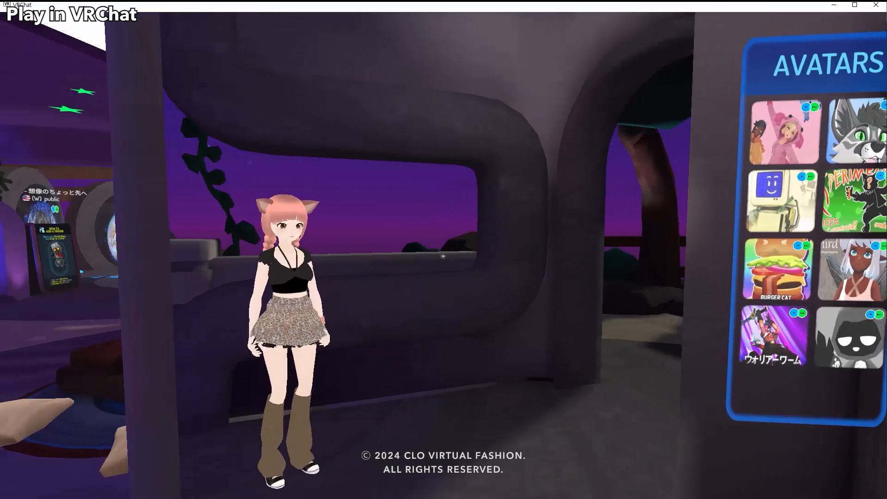
key("d")
key("a")
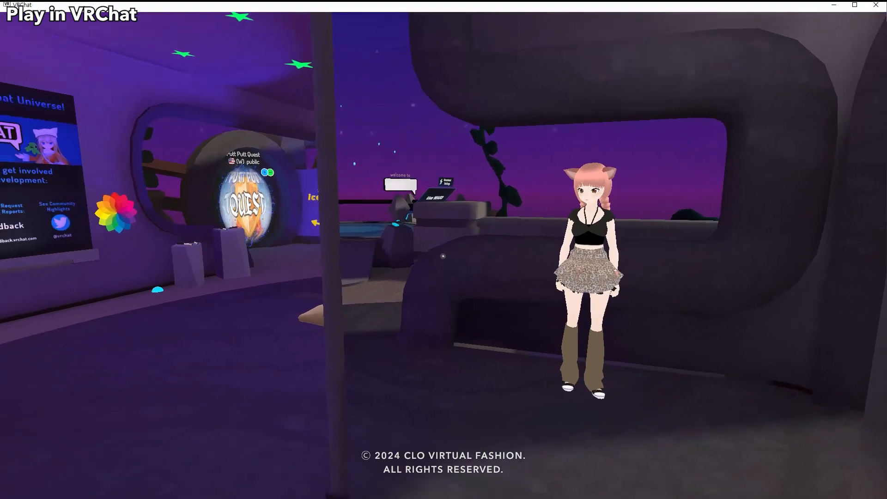
key("w")
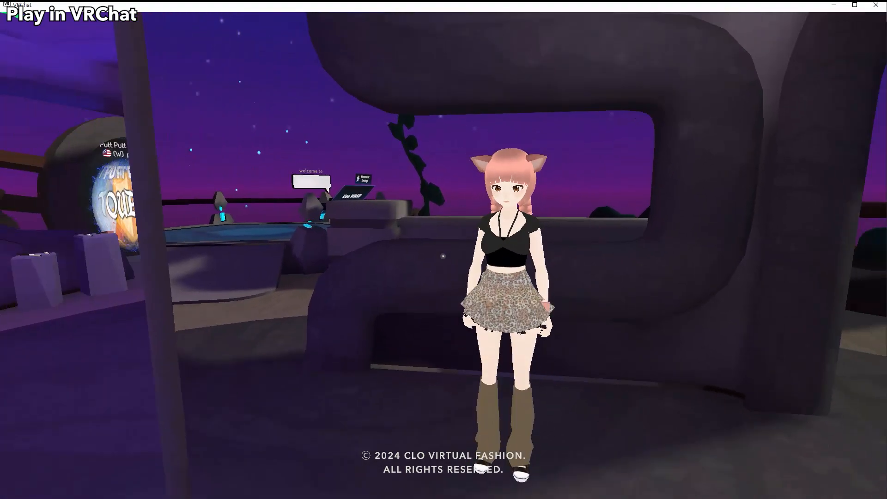